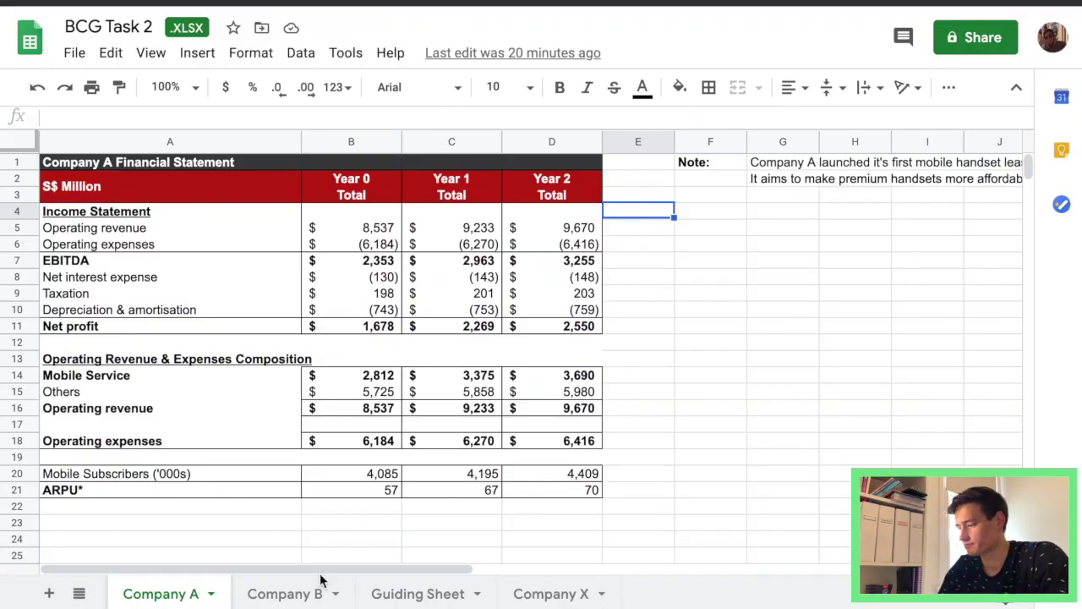
# Step: View the Company B statement and its column G note, then go to the Guiding Sheet
pyautogui.click(295, 603)
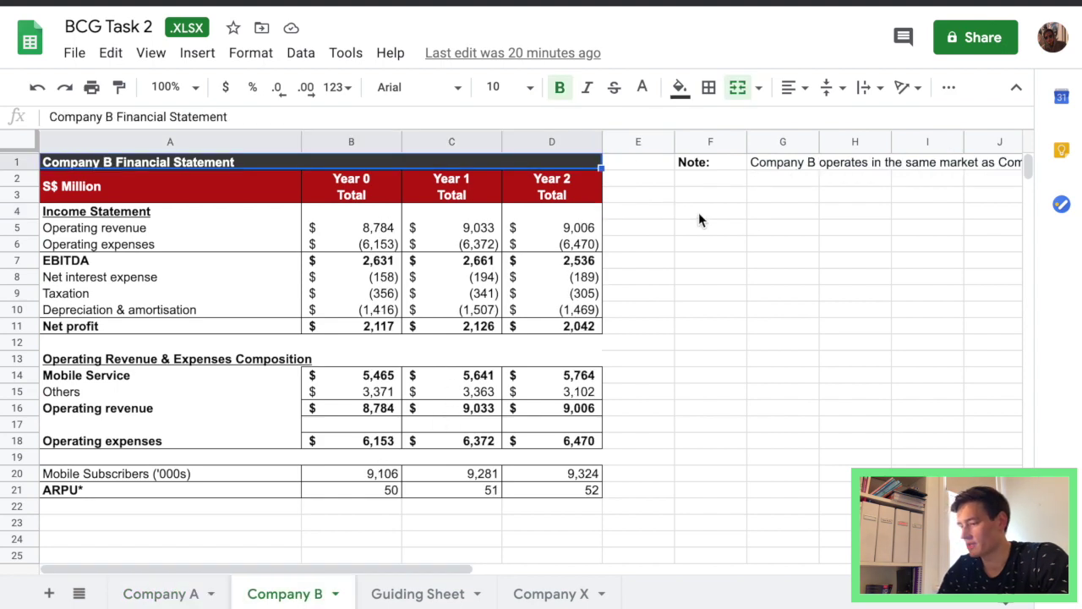
pyautogui.click(715, 246)
pyautogui.hscroll(5, 721, 343)
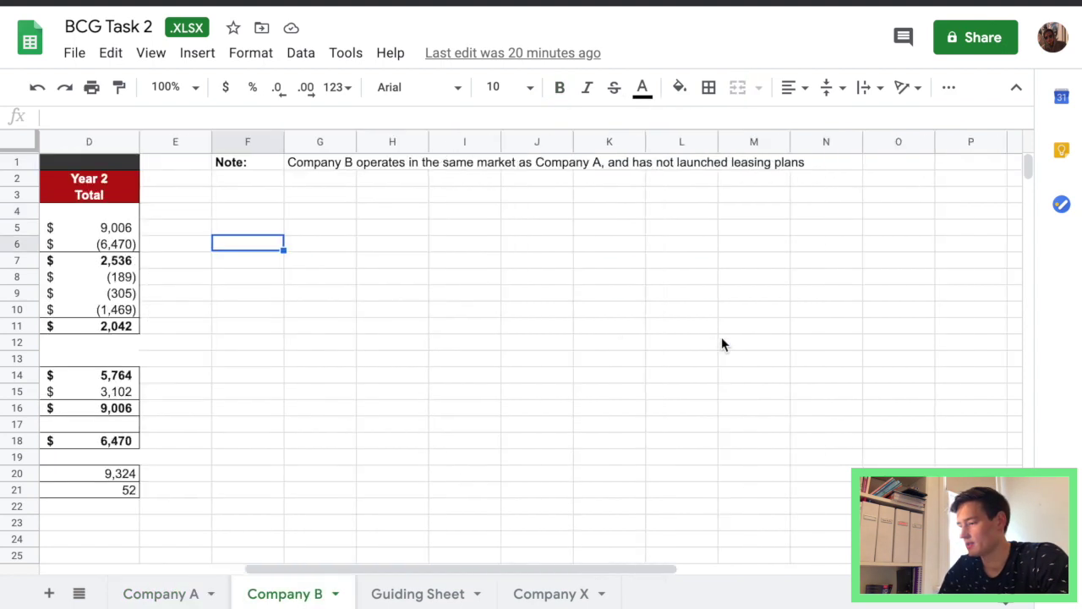
pyautogui.hscroll(-5, 721, 344)
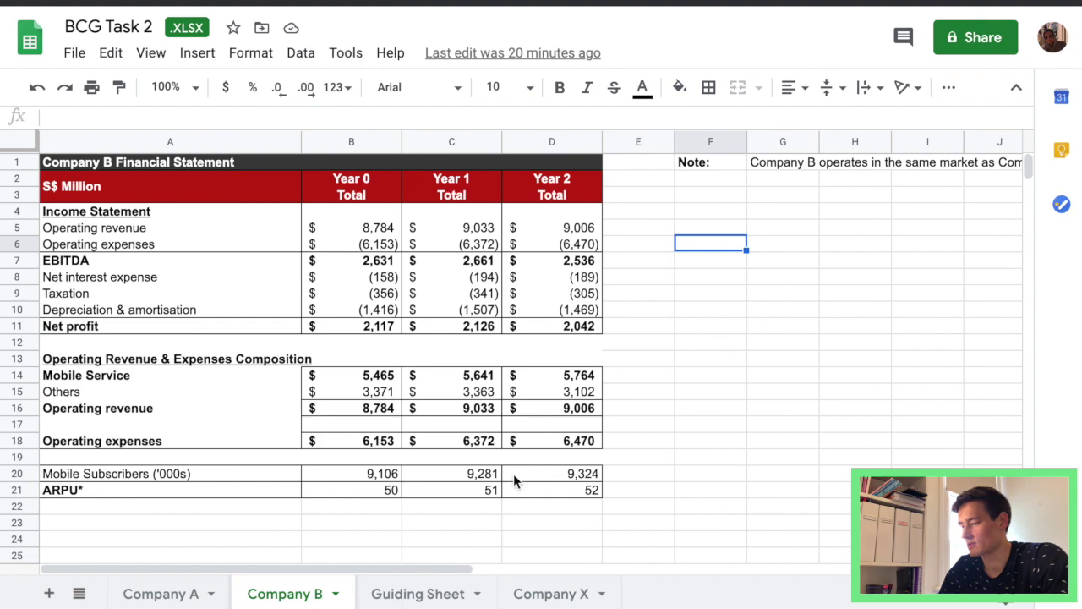
pyautogui.click(417, 597)
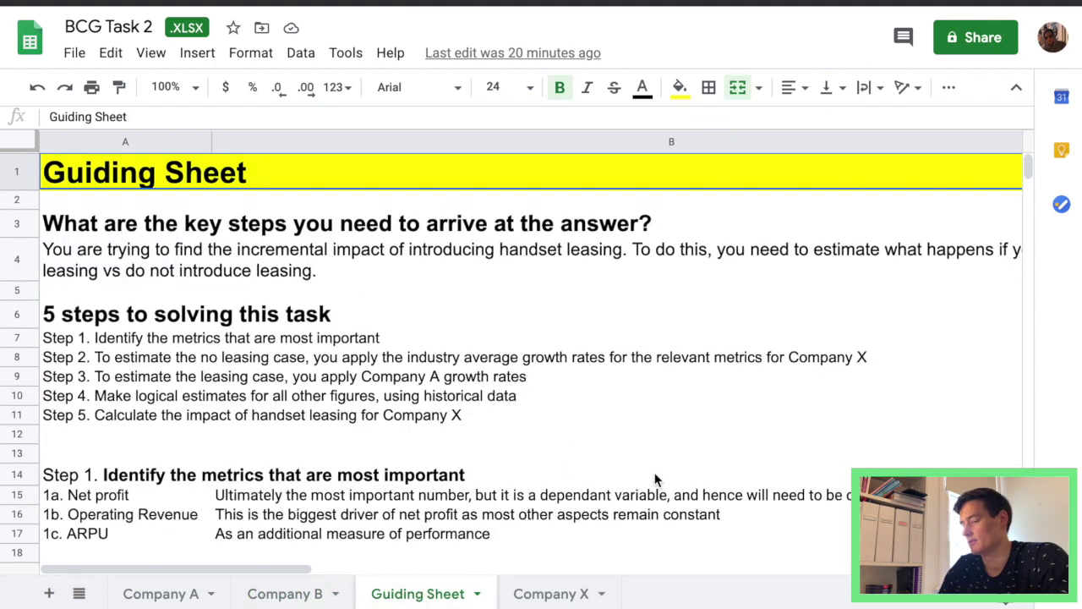
# Step: Scroll through the Guiding Sheet's five task steps
pyautogui.scroll(-3, 655, 479)
pyautogui.scroll(-5, 655, 479)
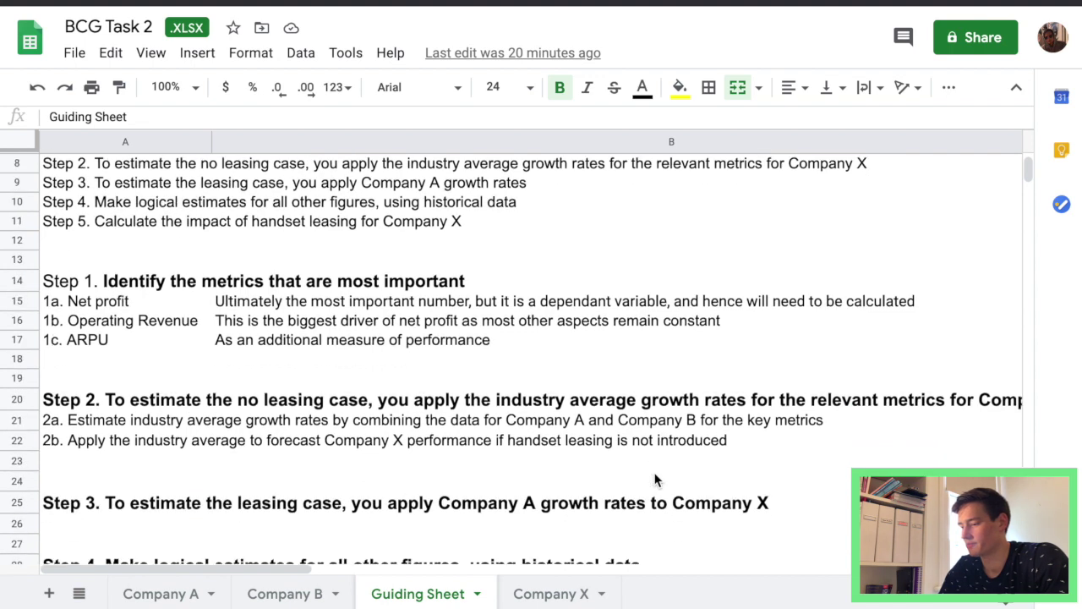
pyautogui.scroll(-1, 655, 479)
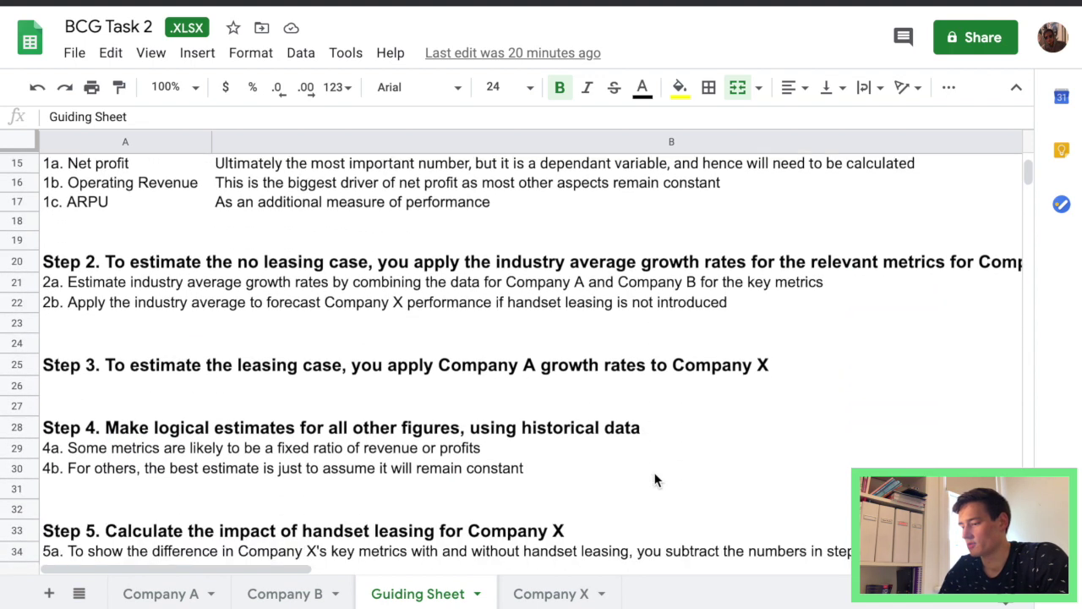
pyautogui.scroll(-2, 656, 480)
pyautogui.scroll(10, 655, 480)
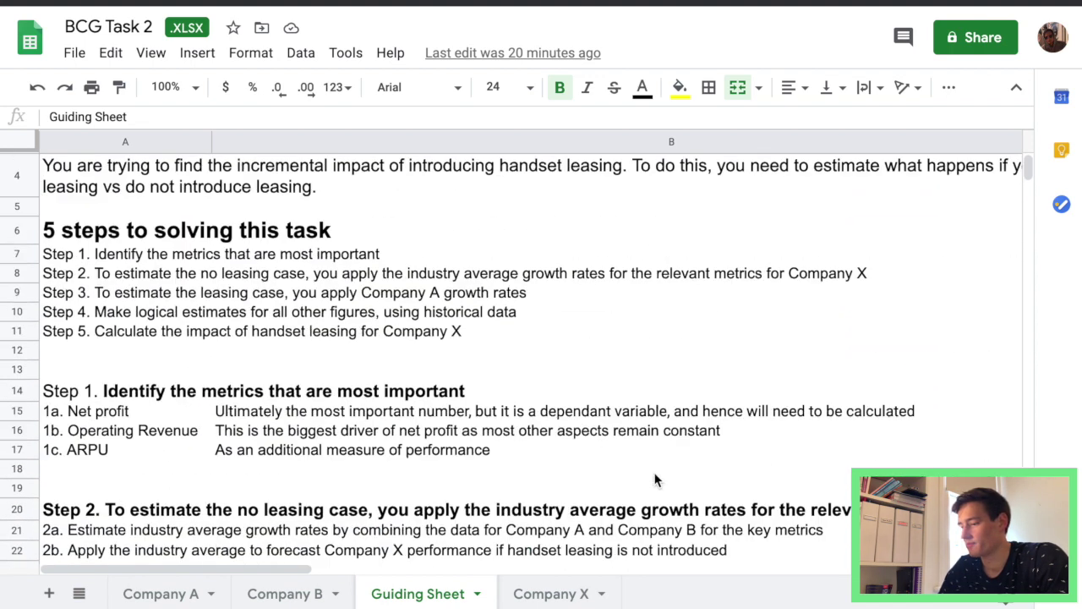
pyautogui.hscroll(5, 656, 479)
pyautogui.hscroll(-5, 655, 479)
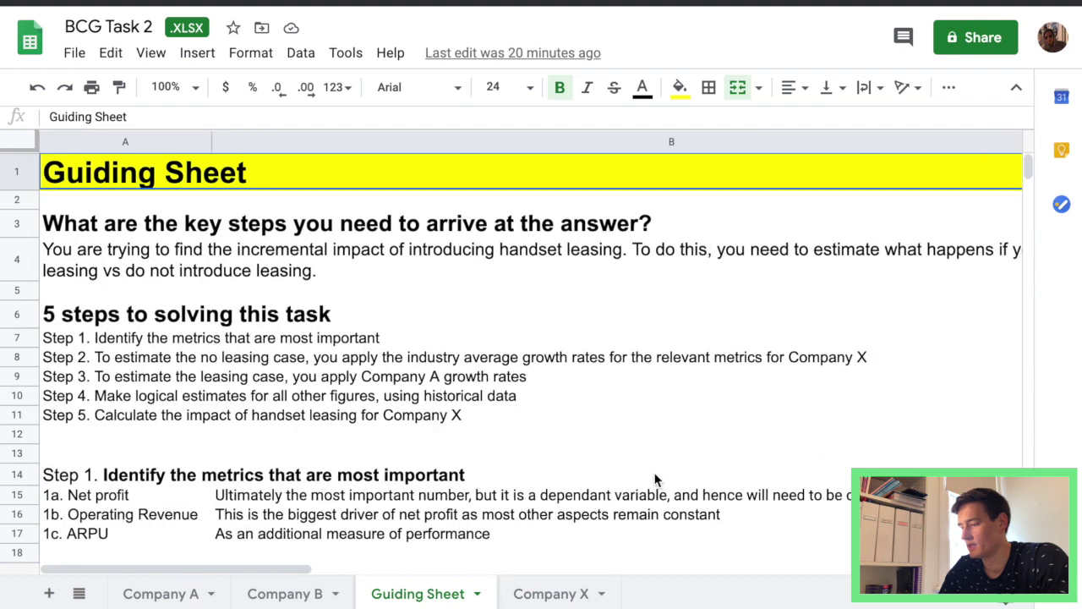
# Step: Browse the Company X financial statement tables, then switch to the Technical terms document
pyautogui.click(558, 594)
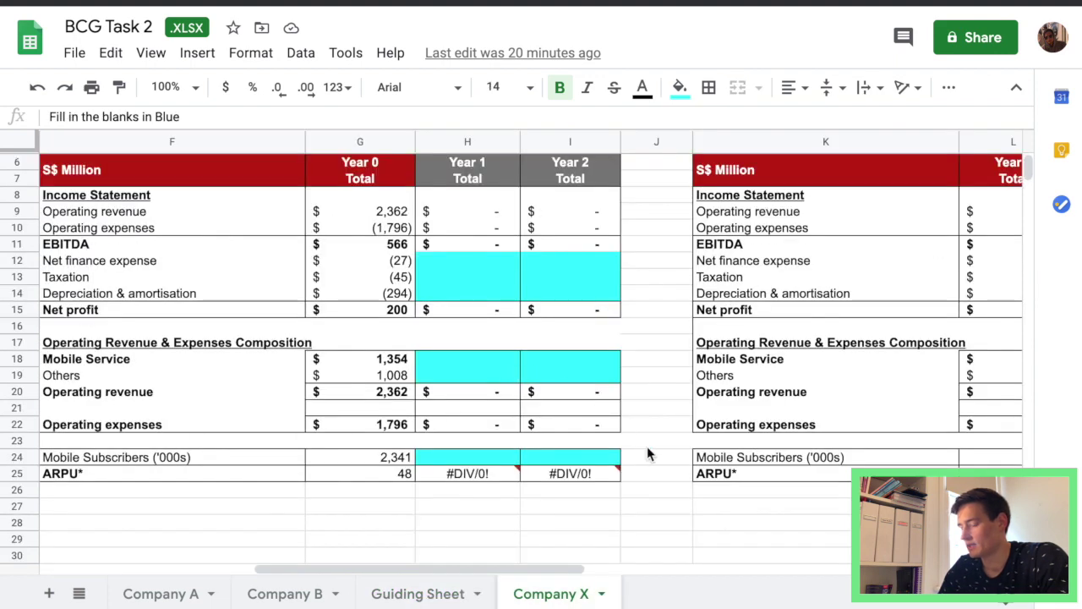
pyautogui.scroll(2, 646, 454)
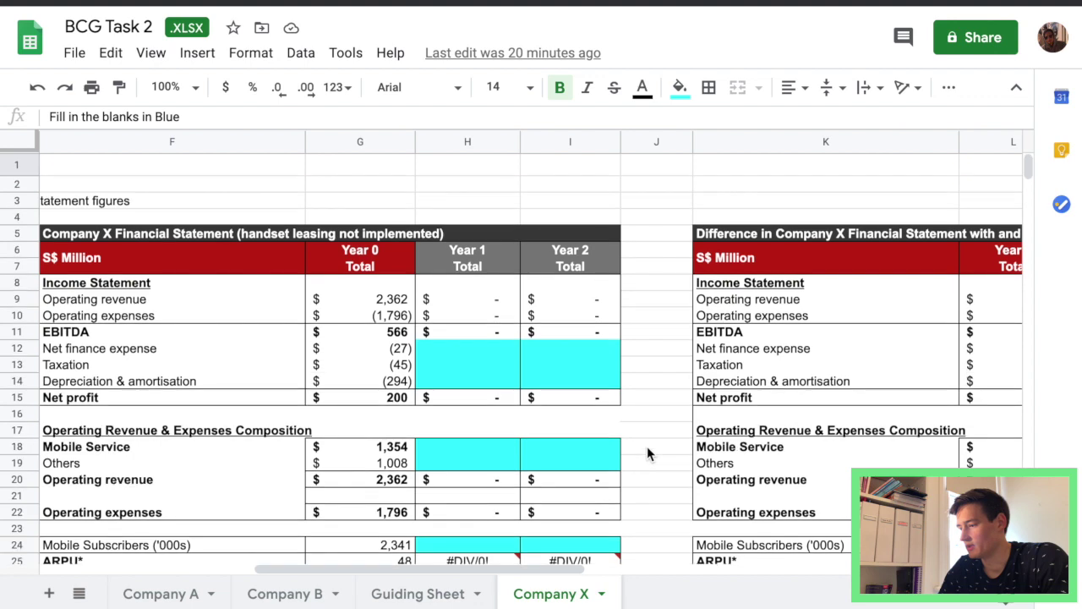
pyautogui.scroll(-1, 646, 454)
pyautogui.hscroll(7, 646, 454)
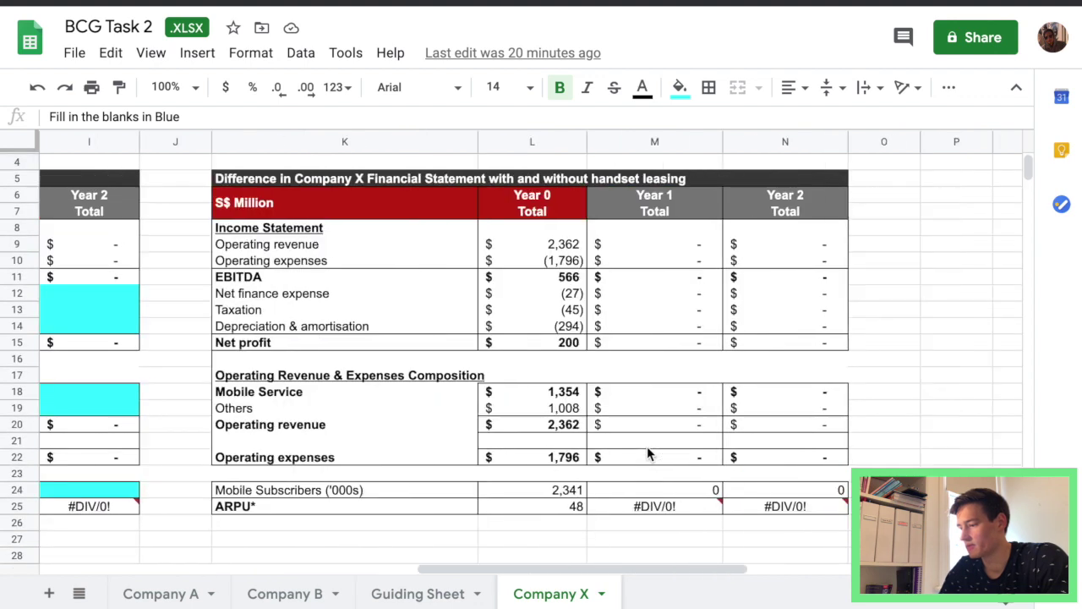
pyautogui.scroll(1, 648, 454)
pyautogui.scroll(-1, 647, 454)
pyautogui.hscroll(-8, 647, 454)
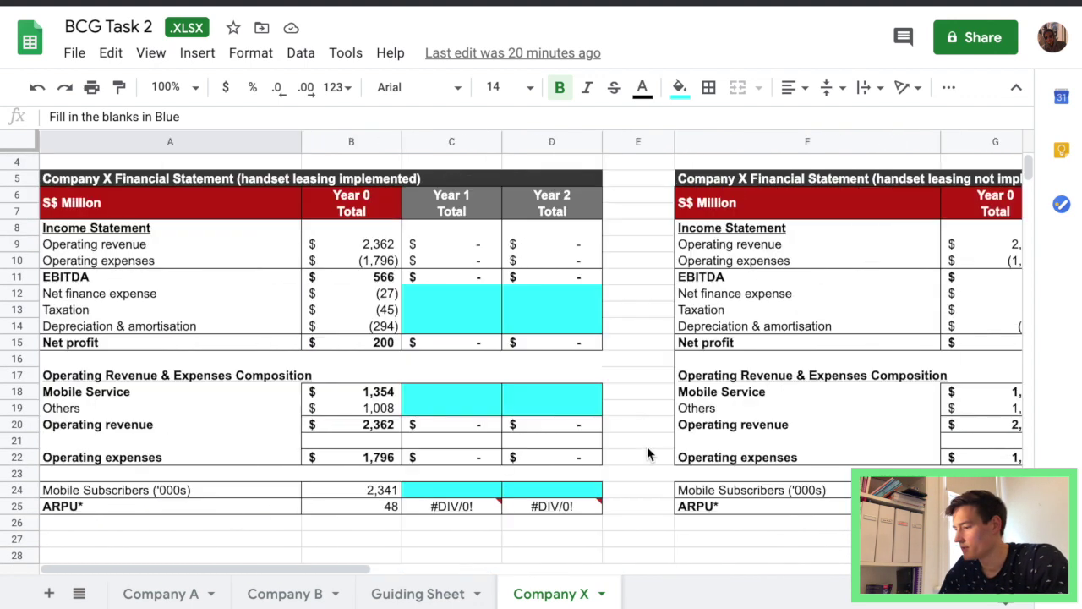
pyautogui.scroll(-1, 648, 514)
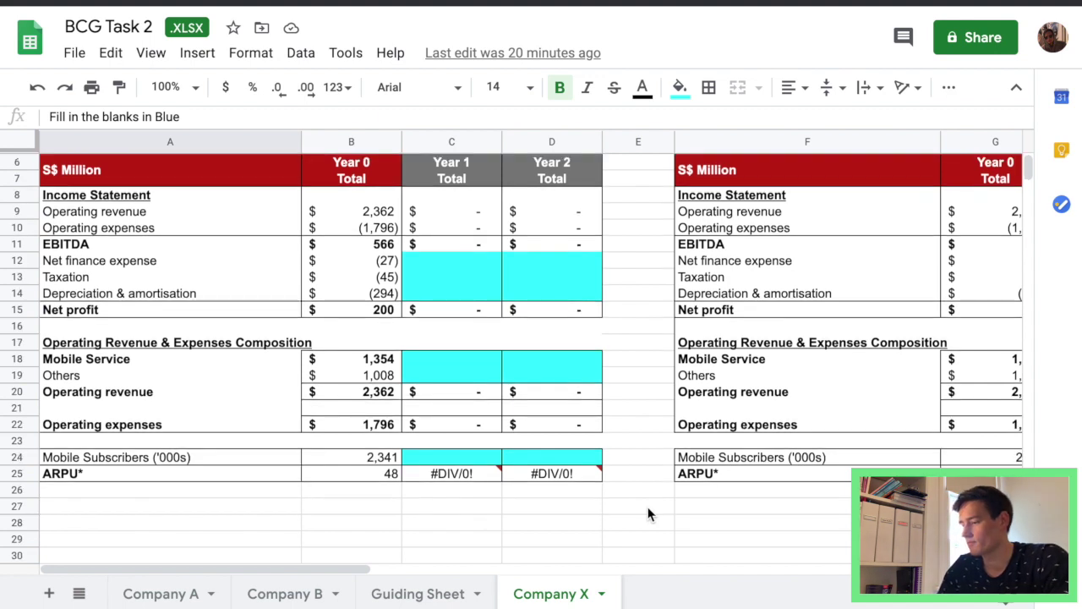
pyautogui.scroll(1, 648, 513)
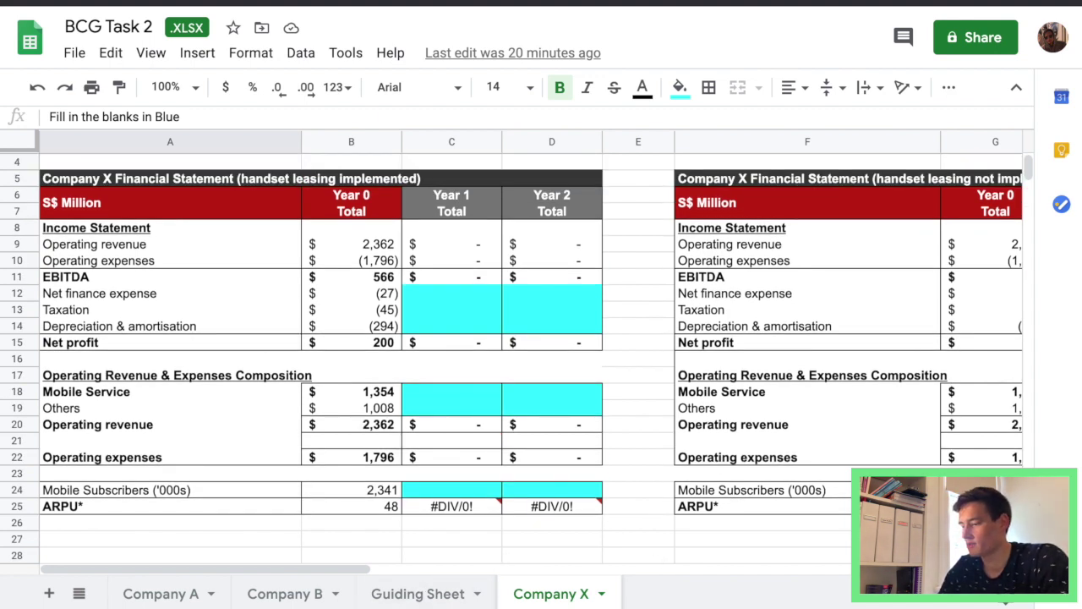
pyautogui.press('super+Tab')
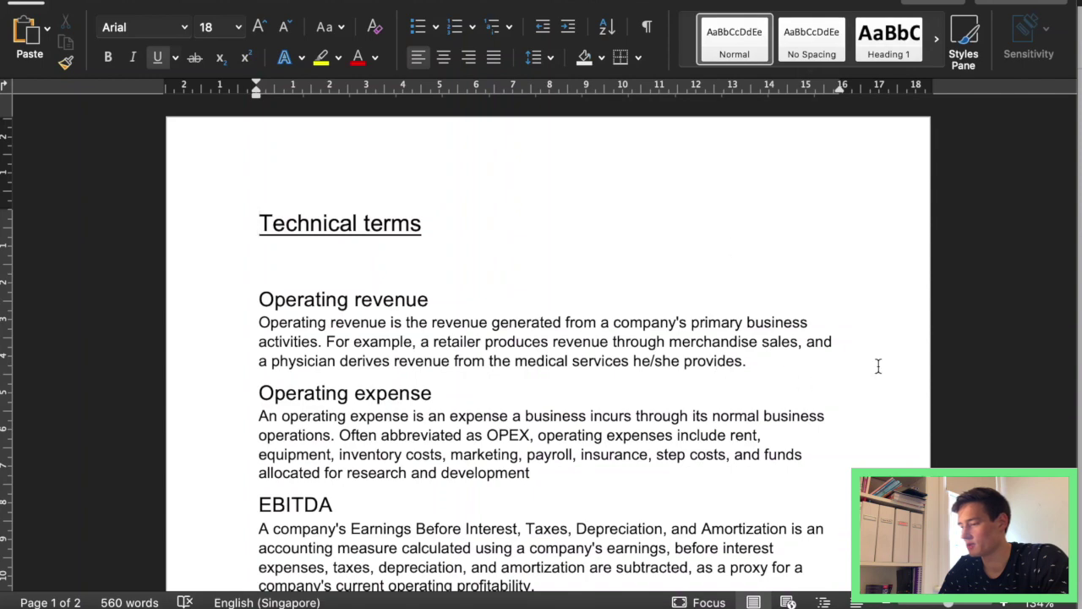
pyautogui.scroll(-3, 909, 368)
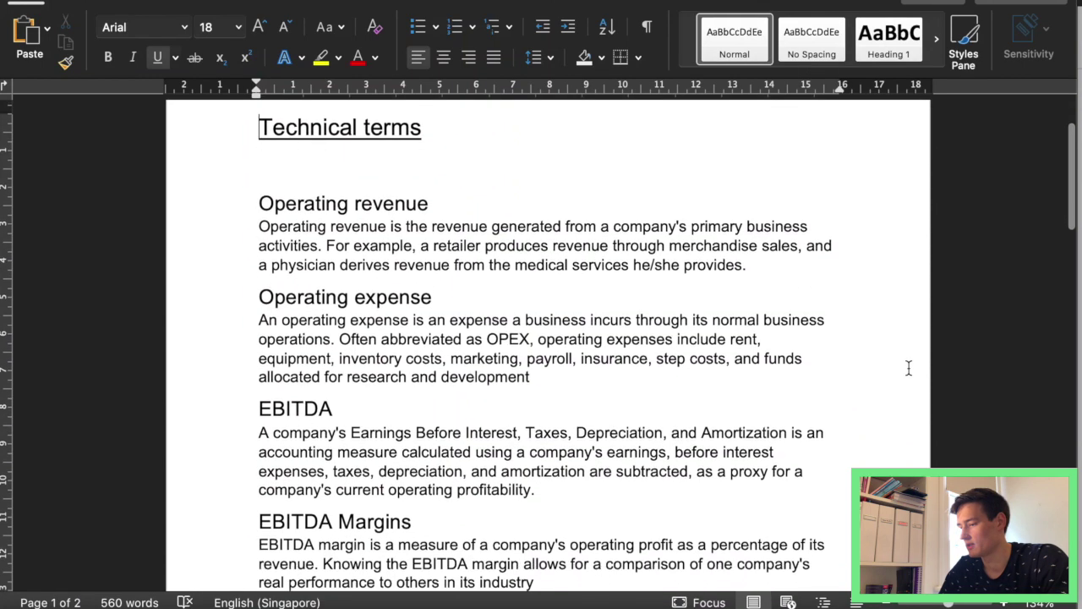
pyautogui.scroll(-8, 909, 368)
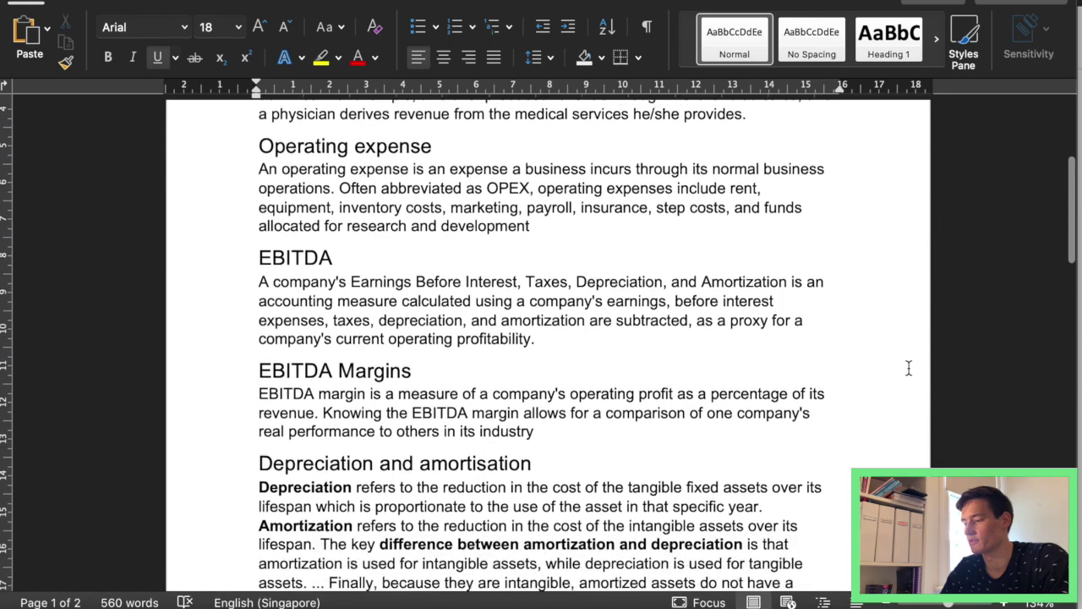
pyautogui.scroll(-20, 909, 368)
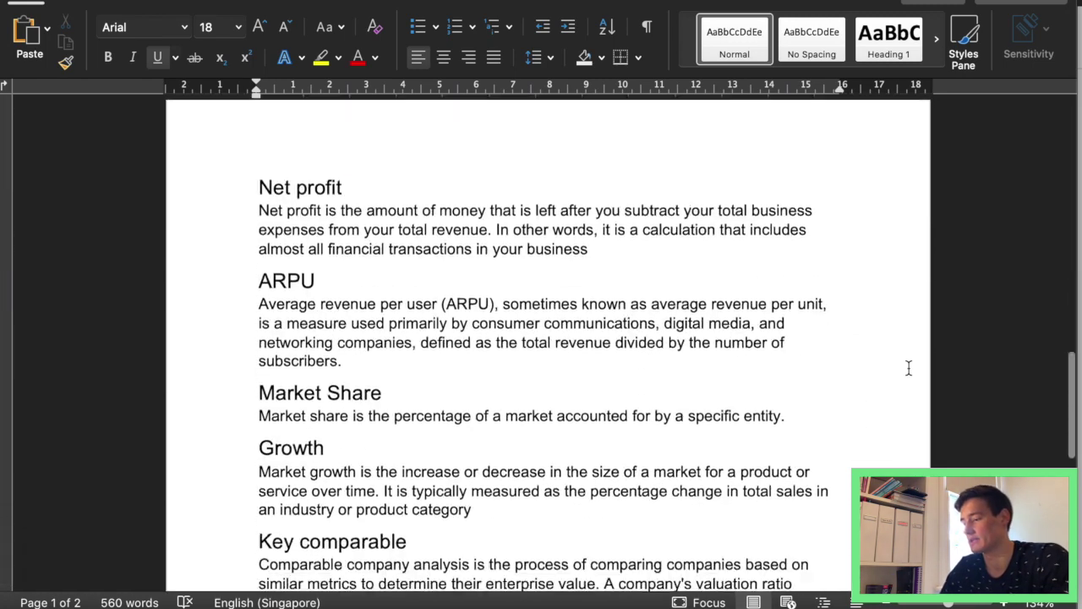
pyautogui.scroll(-8, 909, 367)
pyautogui.scroll(7, 909, 368)
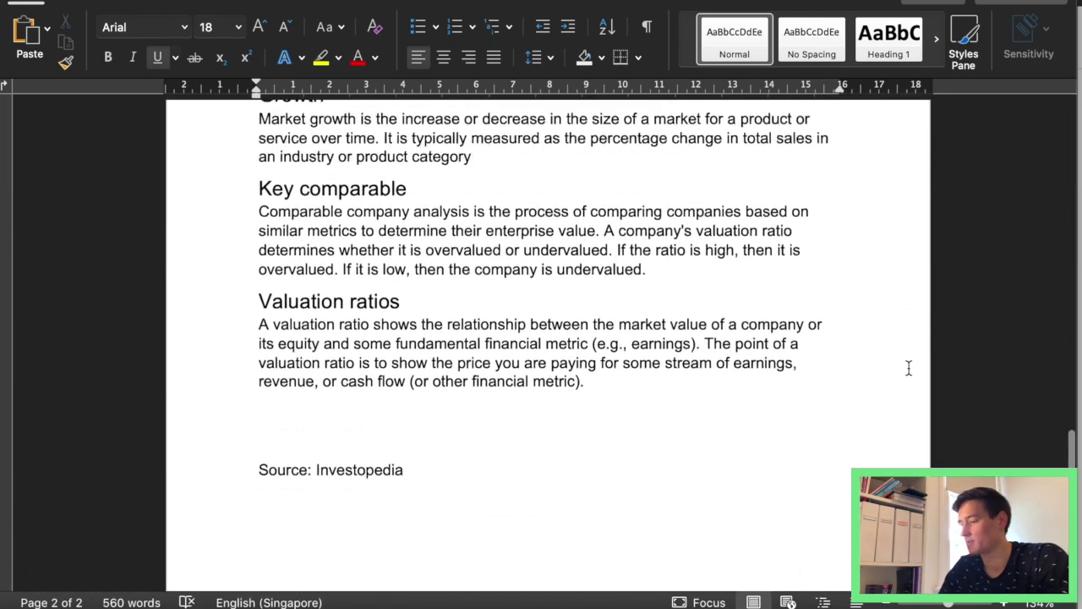
pyautogui.scroll(1, 909, 368)
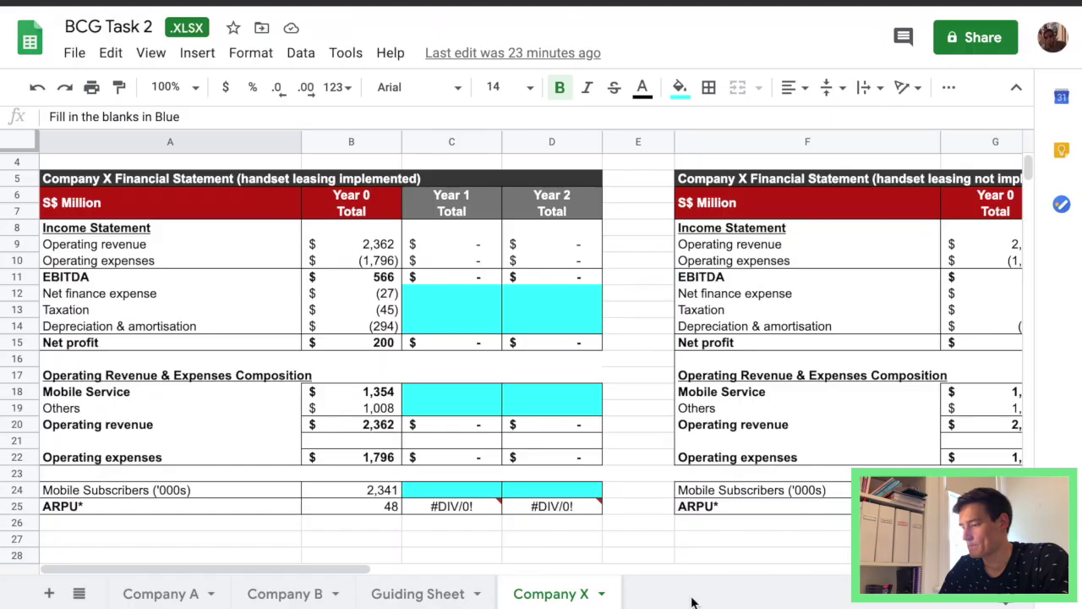
# Step: Add a sheet named Comparables and move it between Company B and Guiding Sheet
pyautogui.click(49, 593)
pyautogui.click(694, 595)
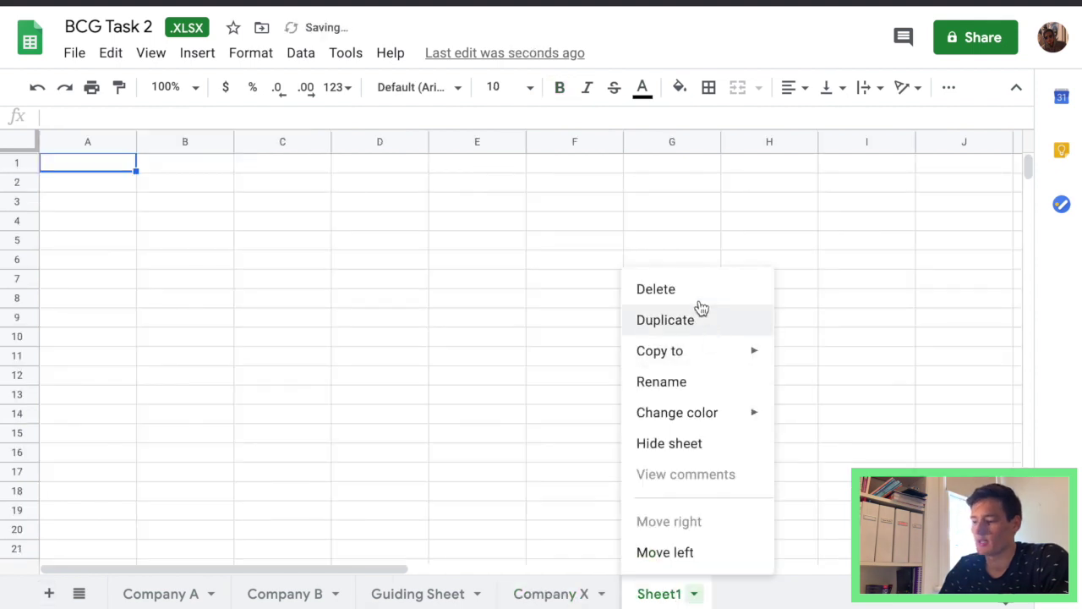
pyautogui.click(677, 383)
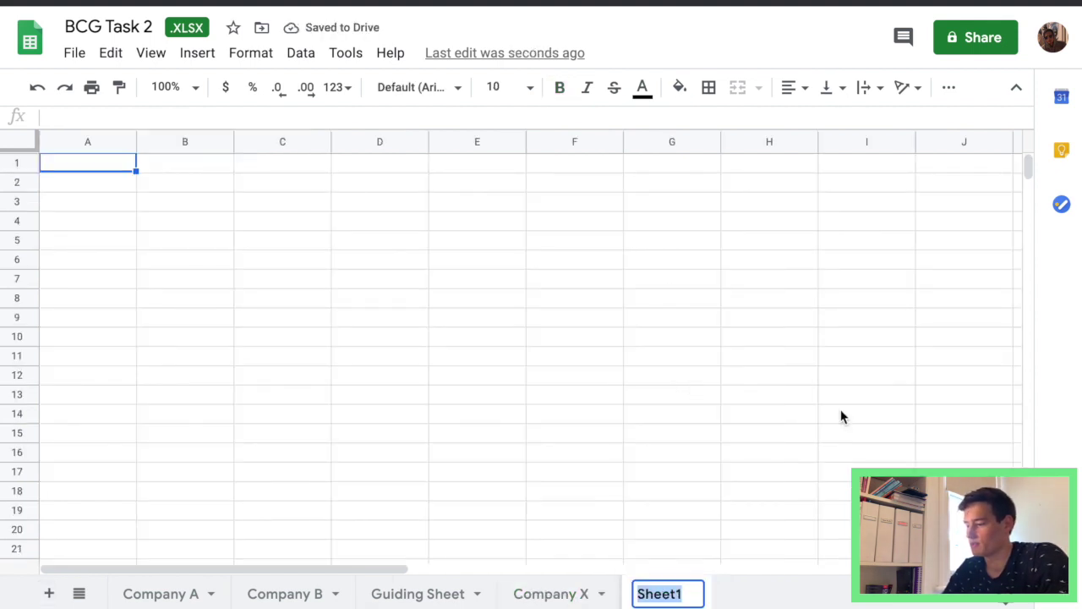
pyautogui.write('Co')
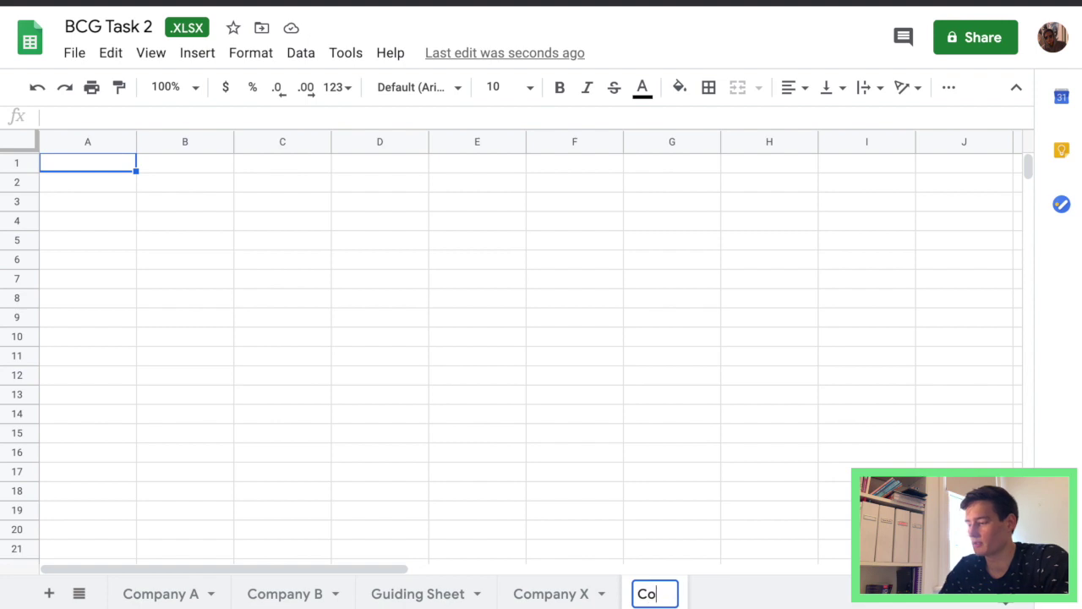
pyautogui.write('mparables')
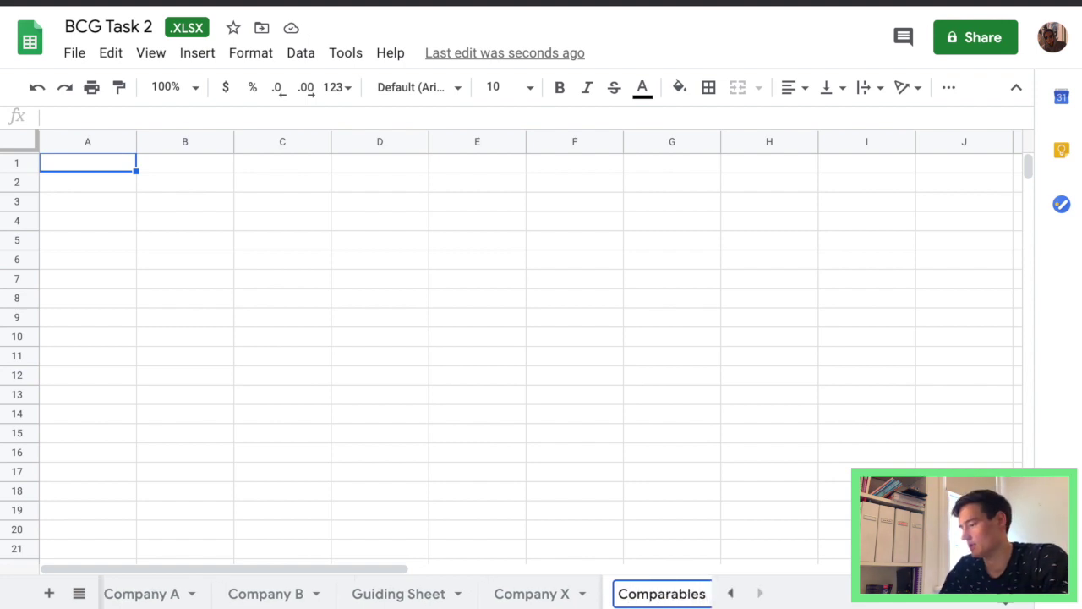
pyautogui.press('Return')
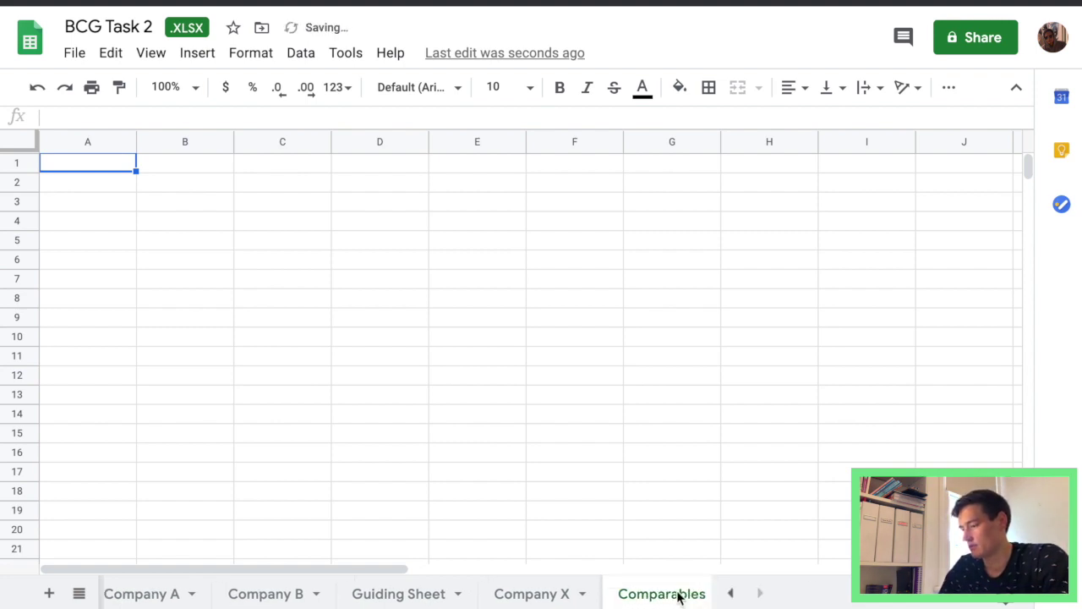
pyautogui.moveTo(678, 597); pyautogui.dragTo(409, 600)
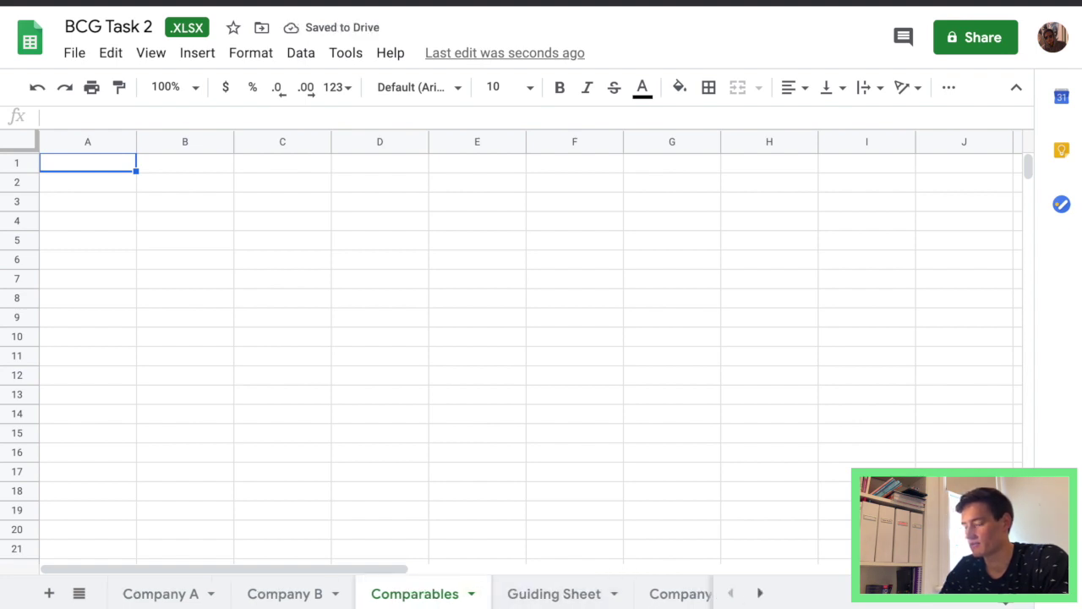
pyautogui.moveTo(88, 162); pyautogui.dragTo(116, 181)
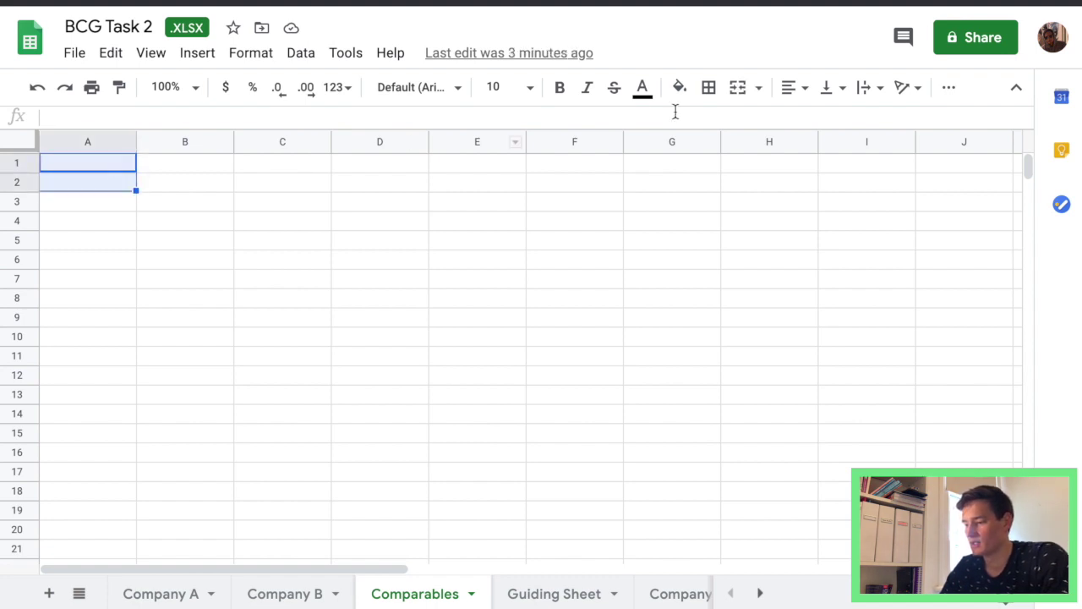
# Step: Merge A1:A2 into a centred 'Growth %' label
pyautogui.click(738, 90)
pyautogui.write('Growth')
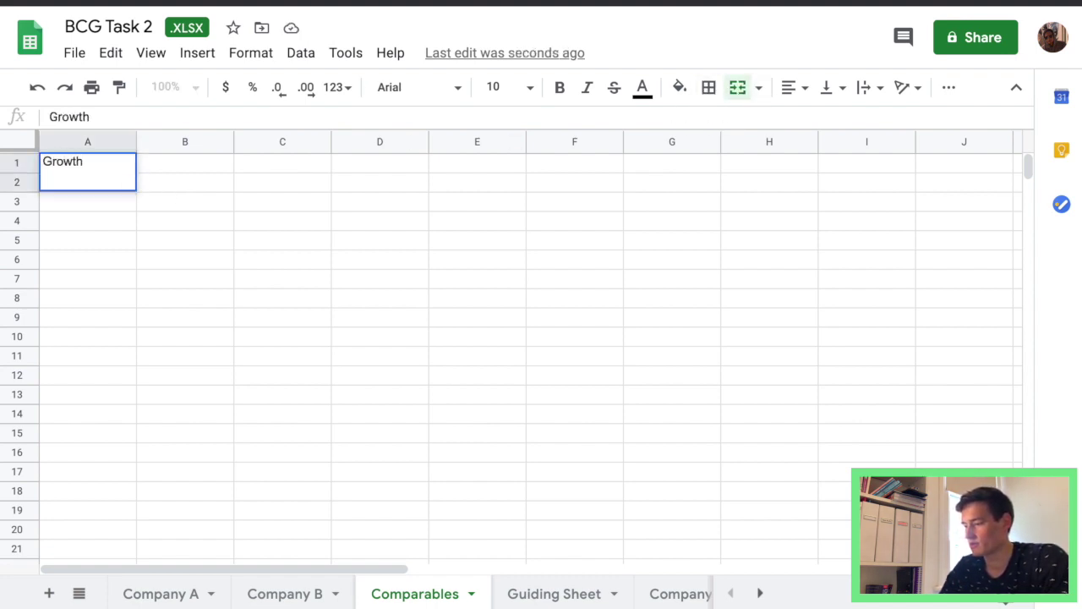
pyautogui.write(' %')
pyautogui.click(229, 164)
pyautogui.press('Left')
pyautogui.press('Left')
pyautogui.click(801, 88)
pyautogui.click(814, 118)
pyautogui.click(282, 201)
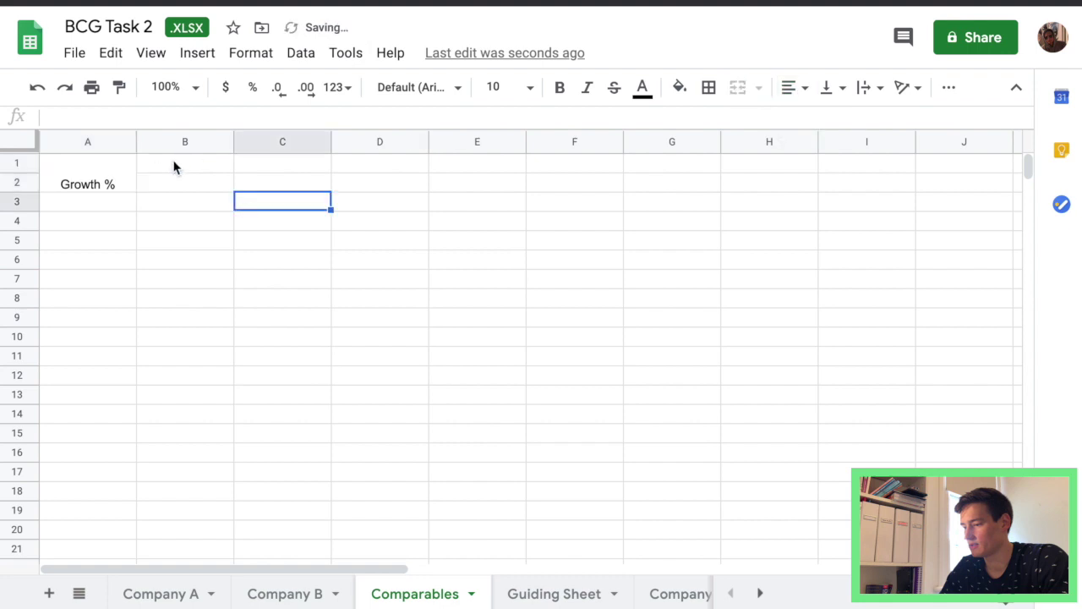
# Step: Merge B1:D1 into a centred 'Industry Average' heading
pyautogui.moveTo(176, 168); pyautogui.dragTo(420, 174)
pyautogui.click(737, 88)
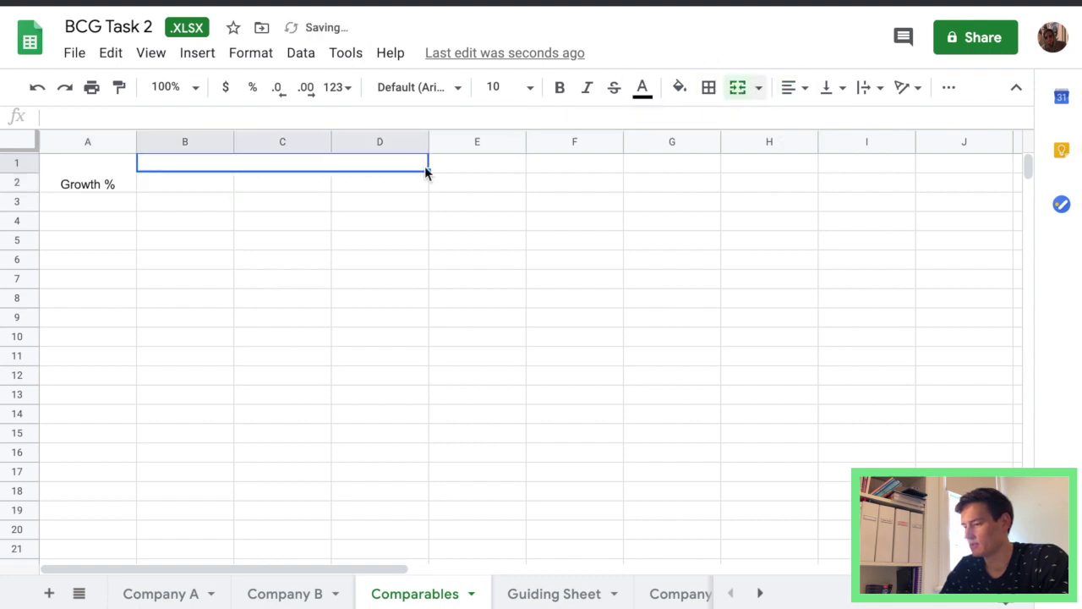
pyautogui.write('Industry Average')
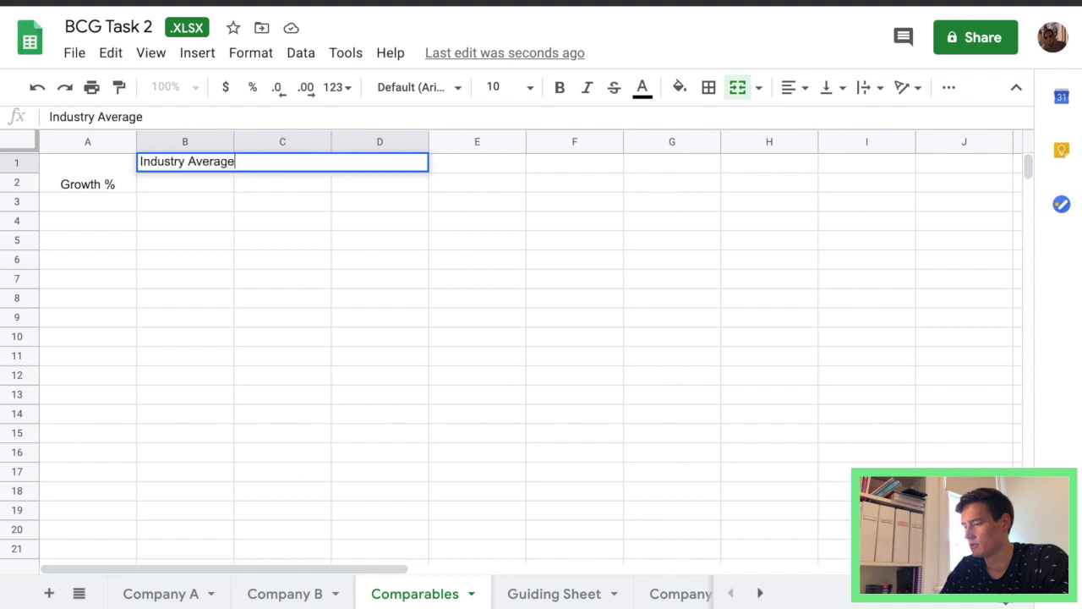
pyautogui.click(708, 87)
pyautogui.click(797, 87)
pyautogui.click(814, 117)
pyautogui.press('Return')
# Step: Add column headers Year 1, Year 2, Average and Comments
pyautogui.doubleClick(203, 184)
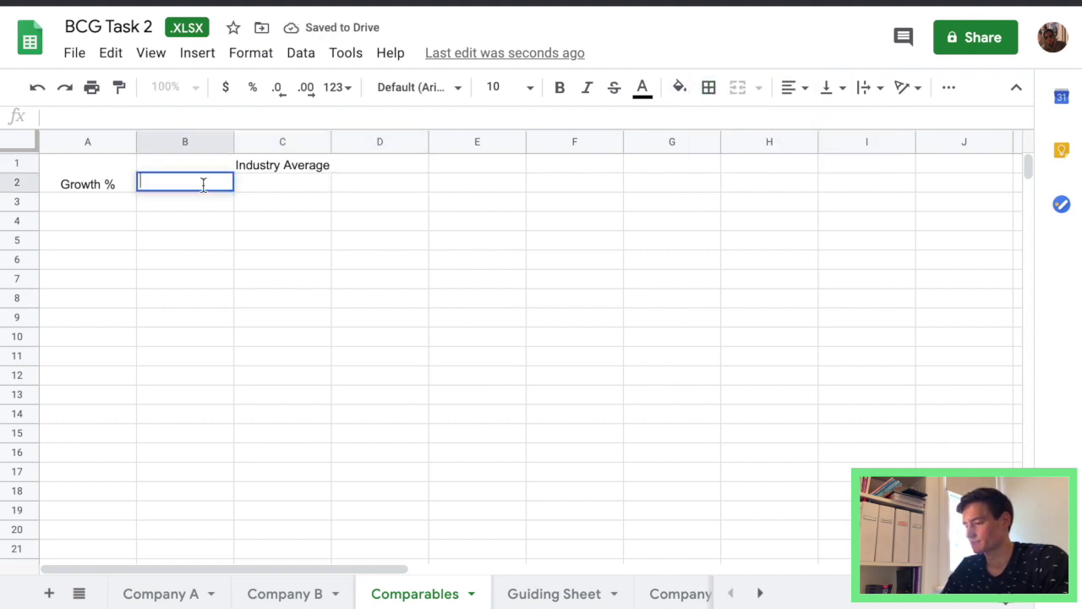
pyautogui.write('Year 1')
pyautogui.press('Return')
pyautogui.click(211, 184)
pyautogui.moveTo(235, 193); pyautogui.dragTo(321, 193)
pyautogui.doubleClick(392, 181)
pyautogui.write('Average')
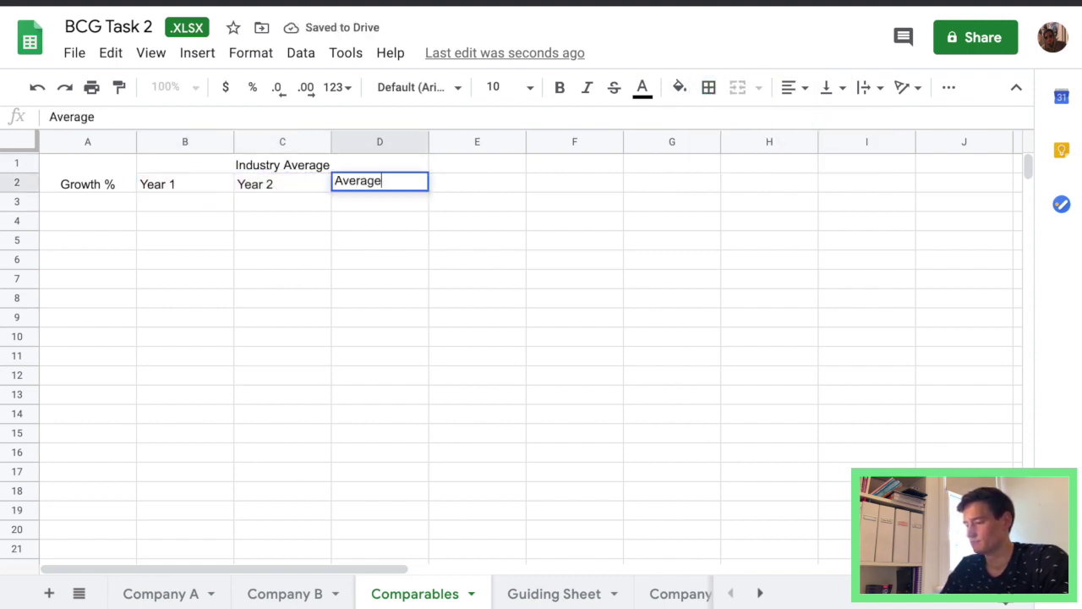
pyautogui.press('Return')
pyautogui.click(478, 165)
pyautogui.write('Comments')
pyautogui.press('Return')
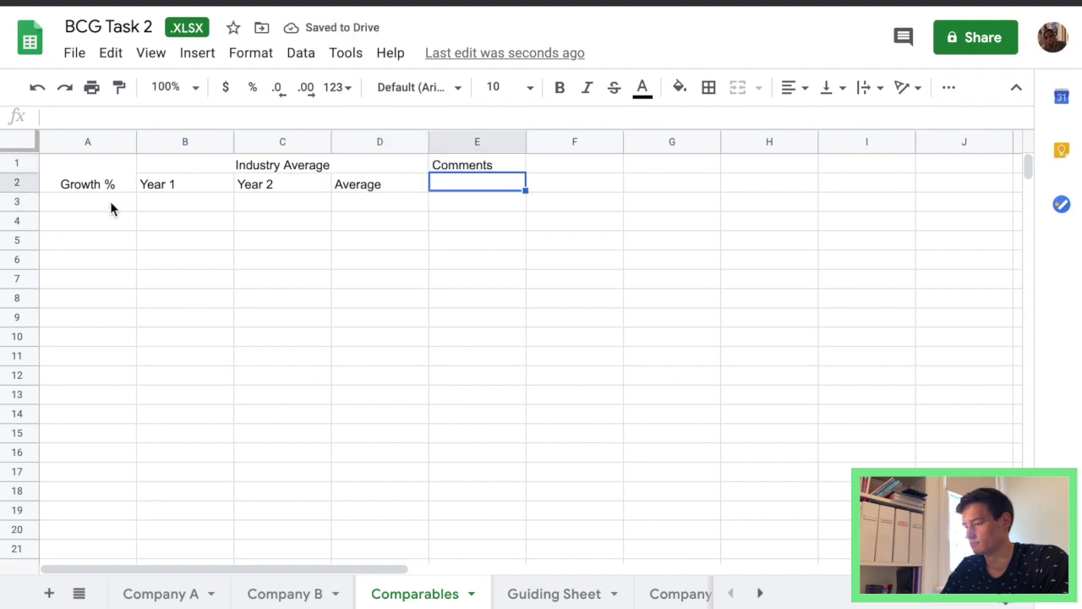
# Step: Label A3 'Mobile Services Revenue' and autofit column A
pyautogui.click(110, 201)
pyautogui.write('Mobile Services Revenue')
pyautogui.press('Return')
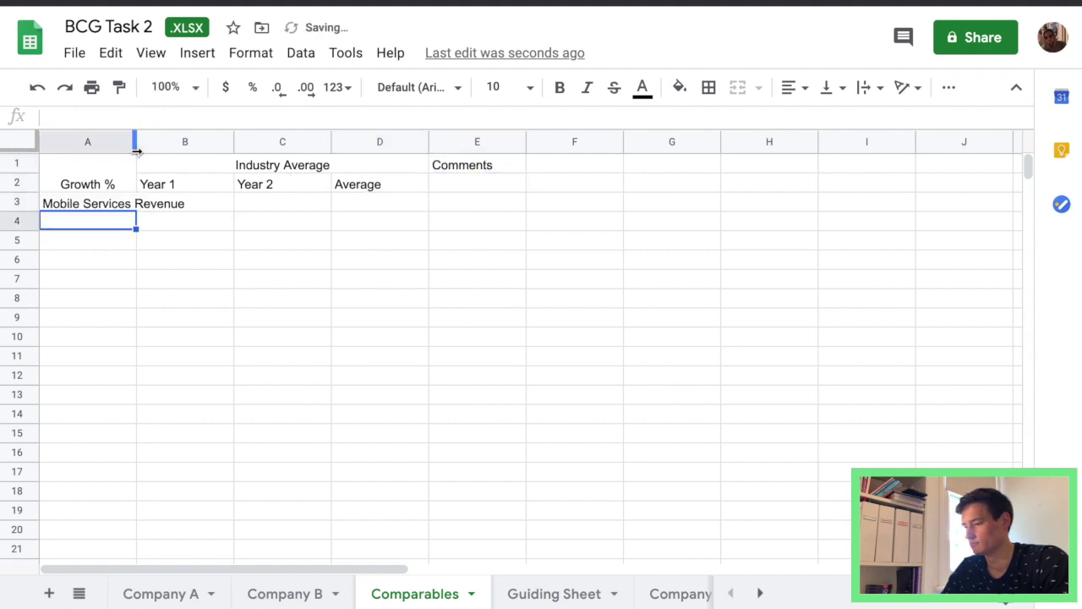
pyautogui.doubleClick(136, 141)
# Step: Label A4 'Mobile Subscribers ('000)'
pyautogui.write('Mobile Subscribe')
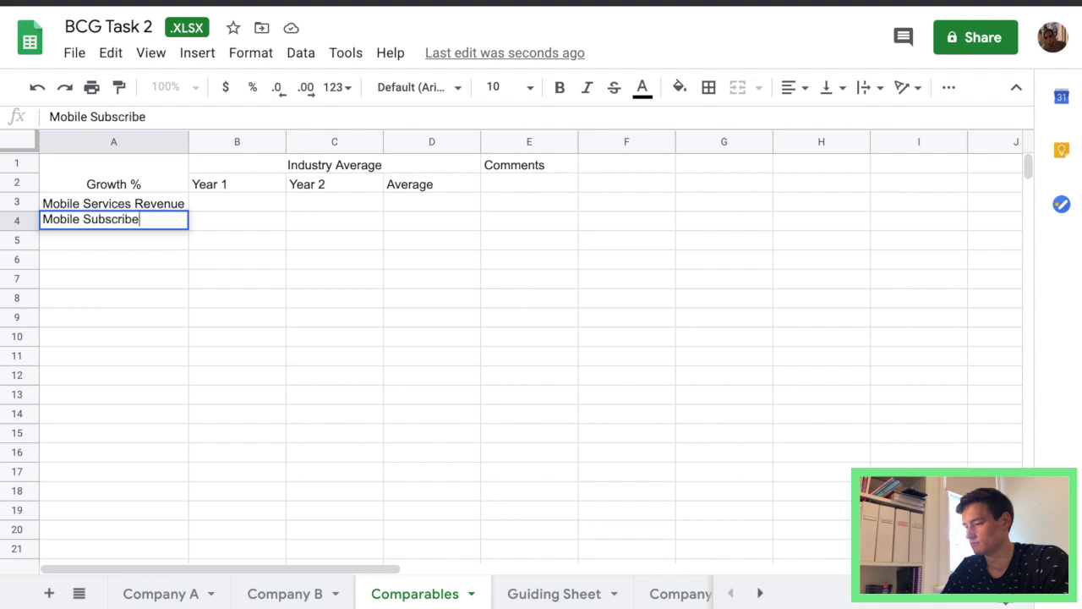
pyautogui.write('rs')
pyautogui.hotkey('ctrl', 'a')
pyautogui.press('BackSpace')
pyautogui.write('500')
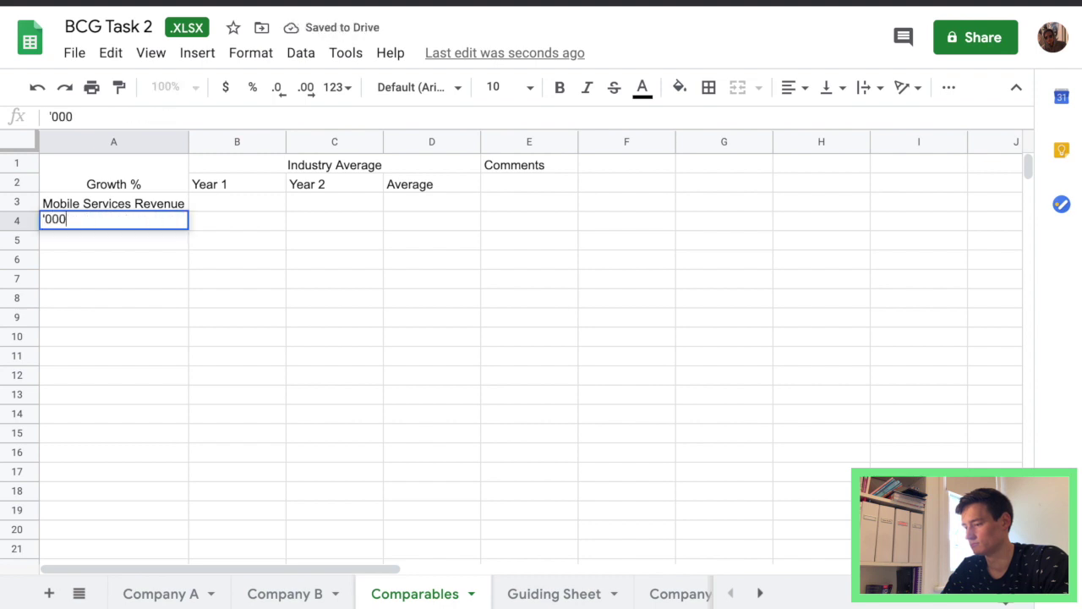
pyautogui.press('BackSpace')
pyautogui.press('BackSpace')
pyautogui.write('0')
pyautogui.click(194, 313)
pyautogui.click(113, 222)
pyautogui.write('Mobile Subscribers ')
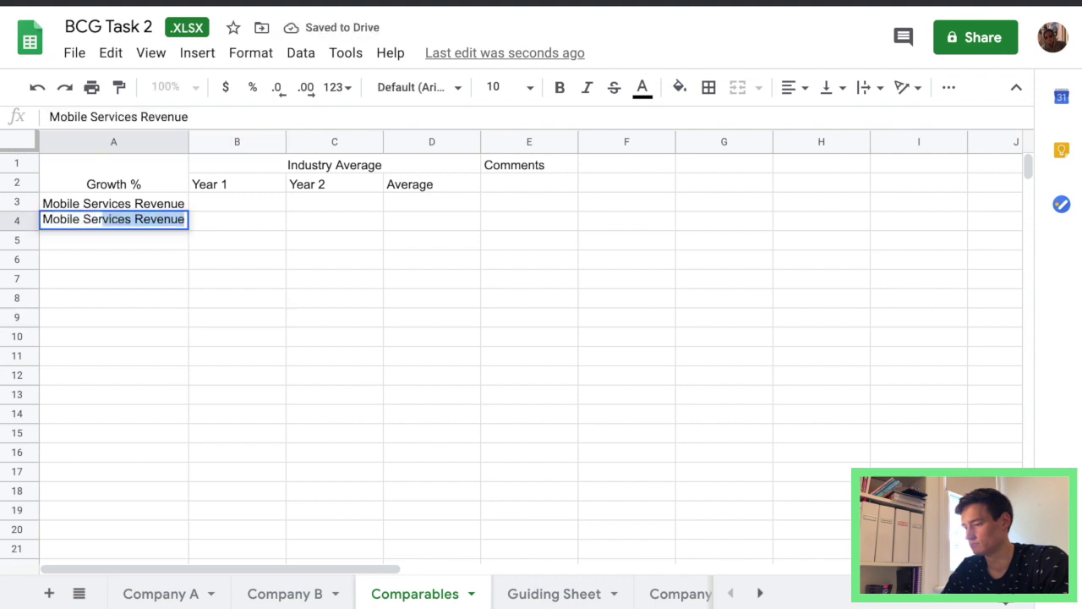
pyautogui.write("('000)")
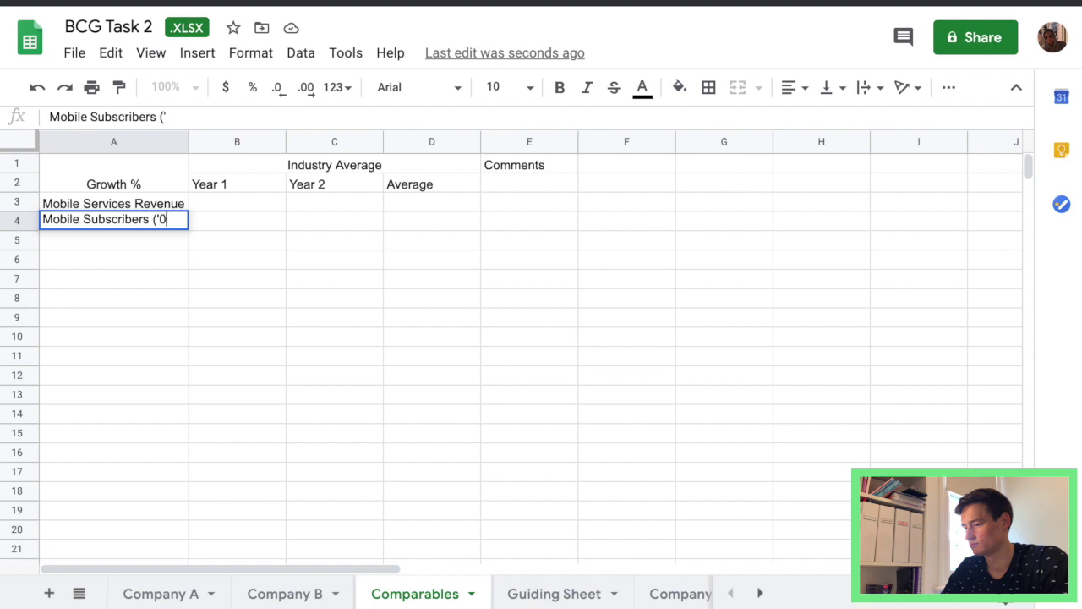
pyautogui.press('Return')
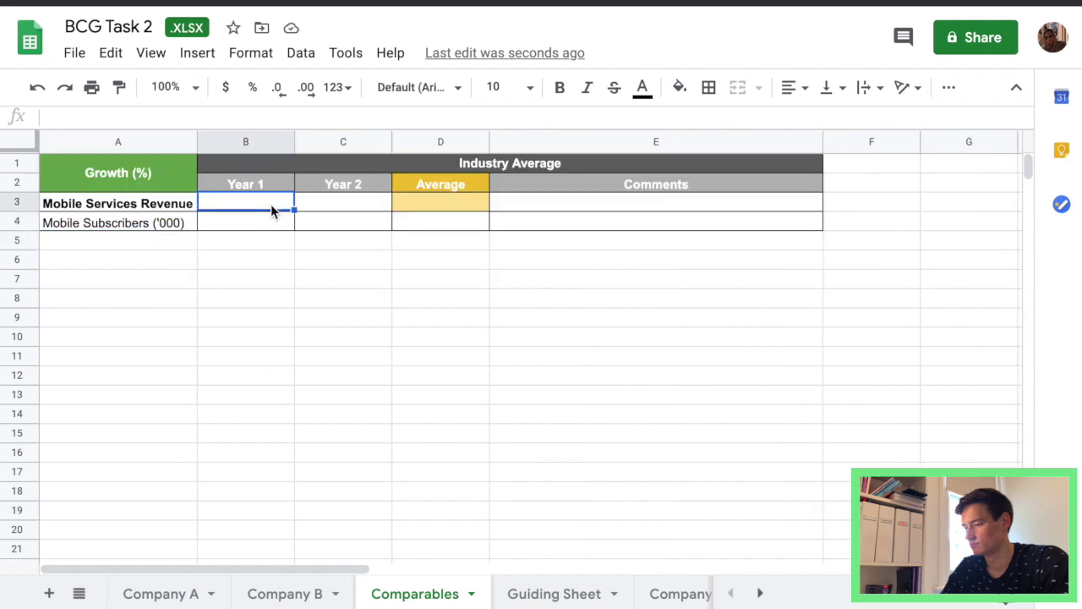
# Step: Start B3's formula with Companies A and B's combined Year 1 minus Year 0 operating revenue
pyautogui.write('=')
pyautogui.click(285, 593)
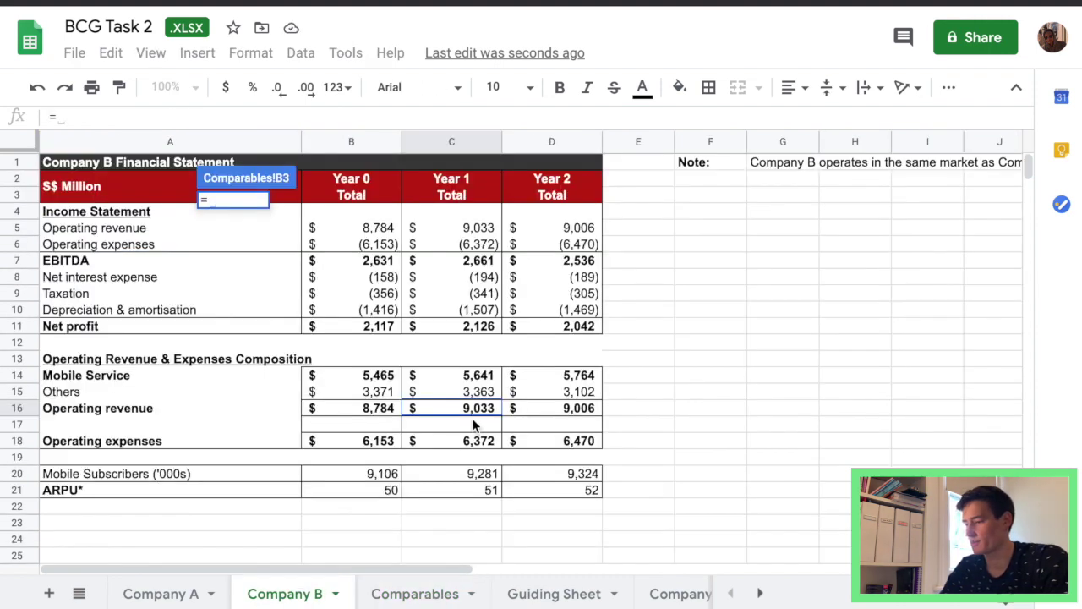
pyautogui.click(476, 408)
pyautogui.click(55, 119)
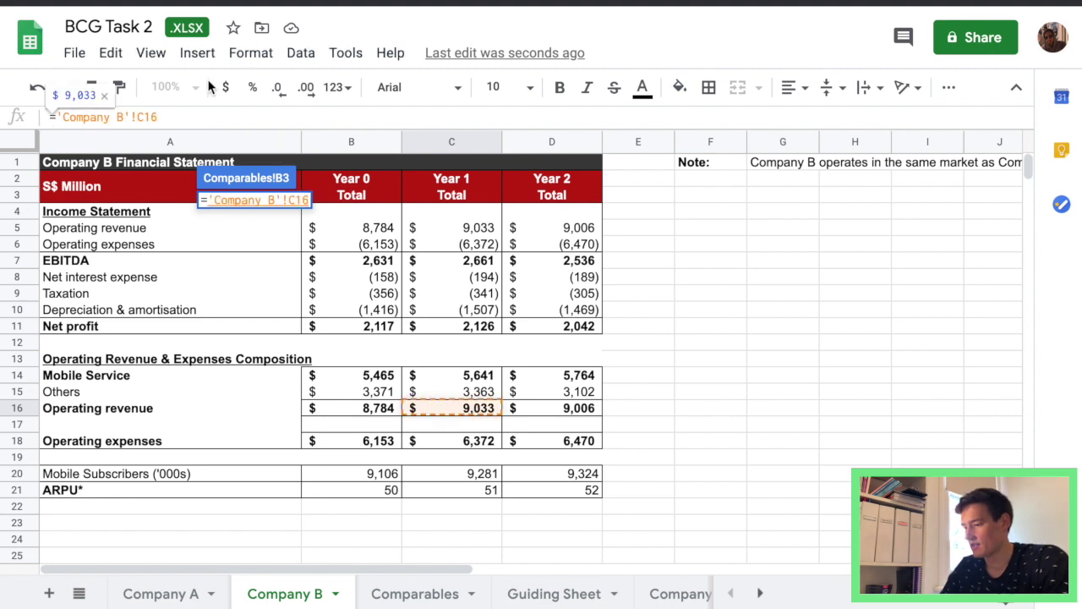
pyautogui.write('(')
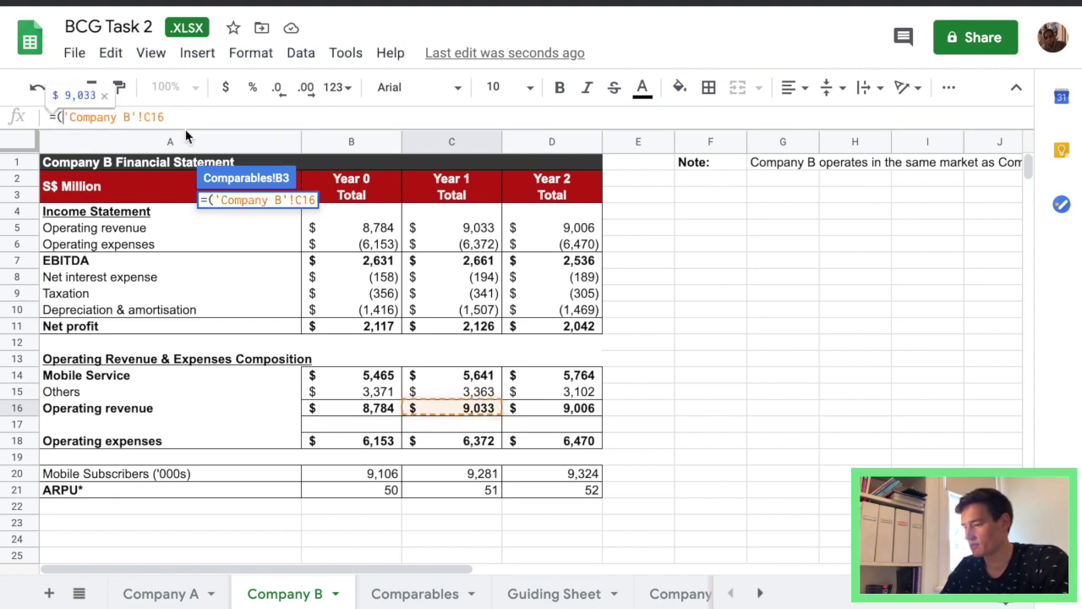
pyautogui.click(172, 118)
pyautogui.write('+')
pyautogui.click(160, 594)
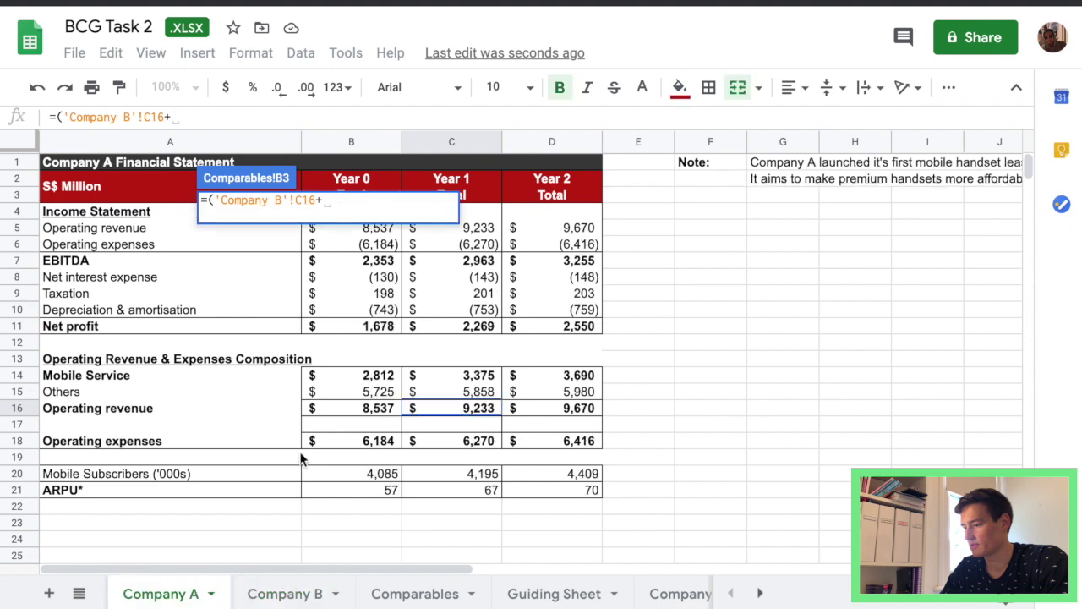
pyautogui.click(490, 412)
pyautogui.write('-')
pyautogui.click(384, 409)
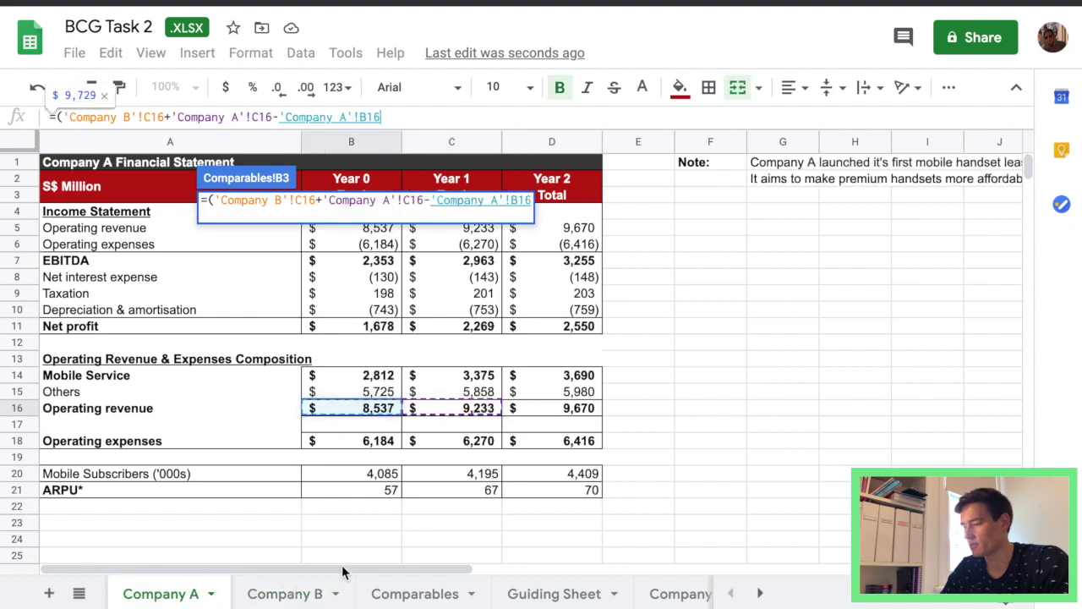
pyautogui.write('-')
pyautogui.click(319, 594)
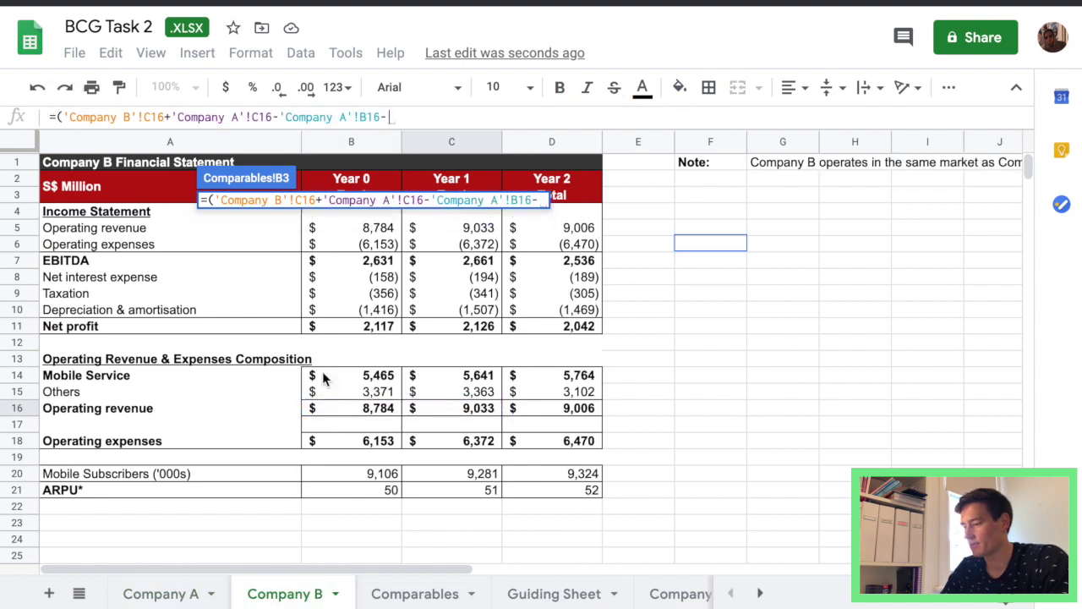
pyautogui.click(356, 409)
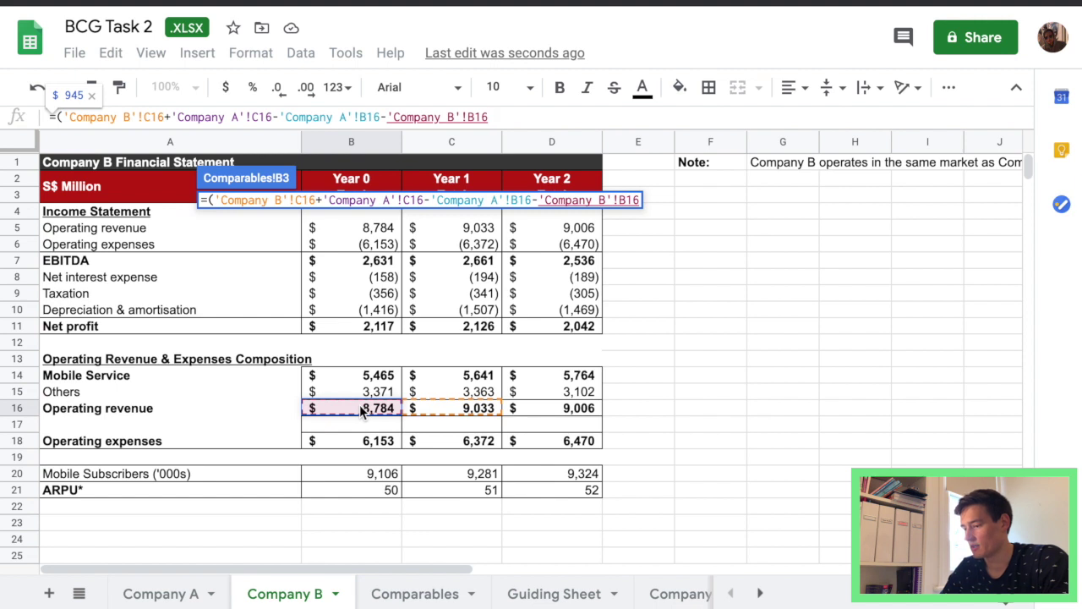
# Step: Divide by both companies' combined Year 0 revenue, giving 5.46% growth in B3
pyautogui.write(')')
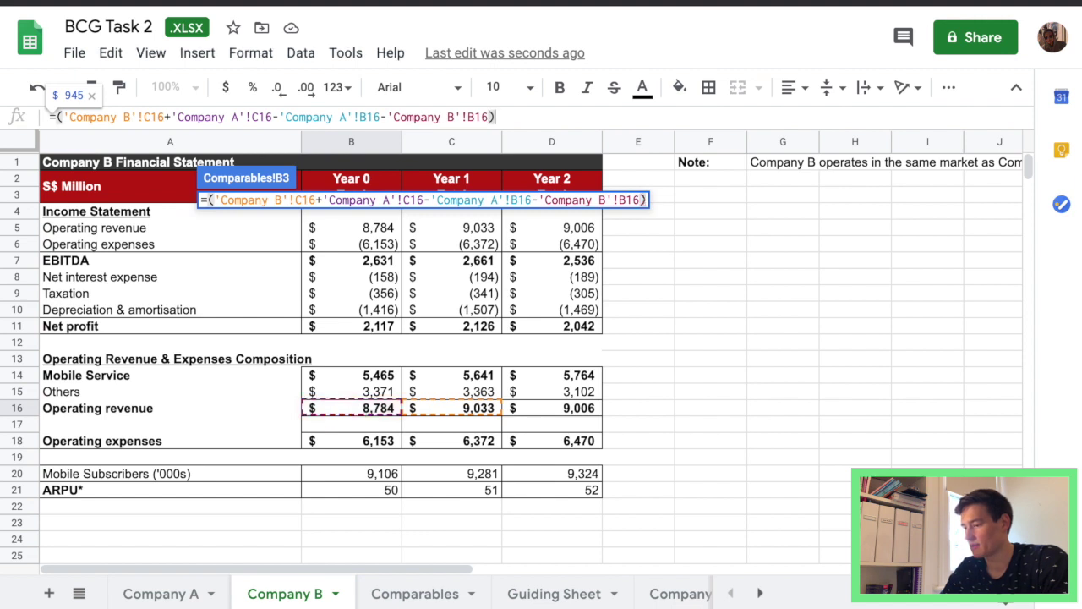
pyautogui.write('/(')
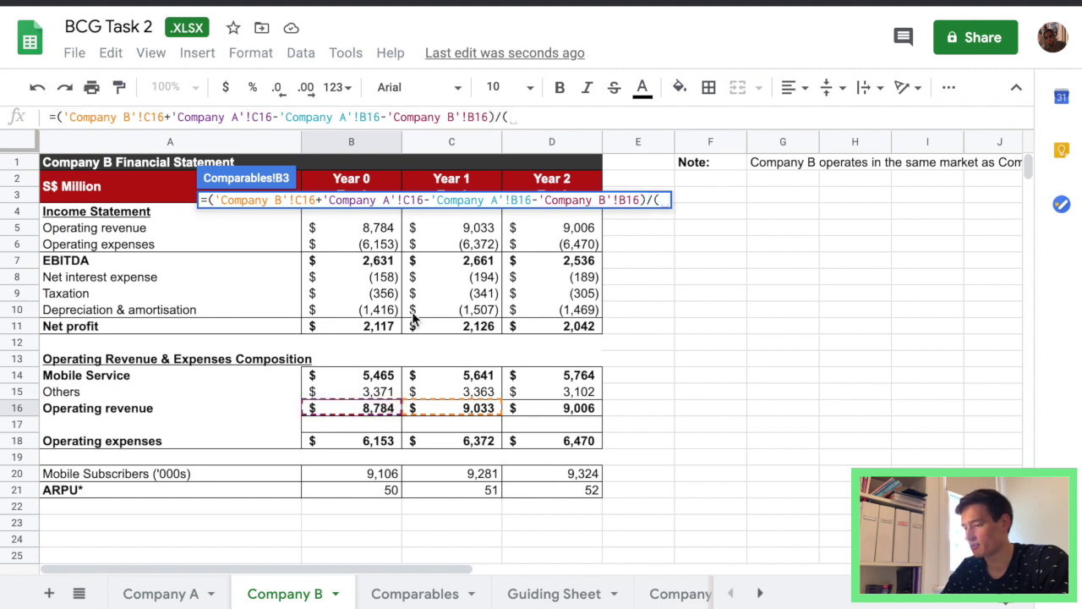
pyautogui.click(394, 410)
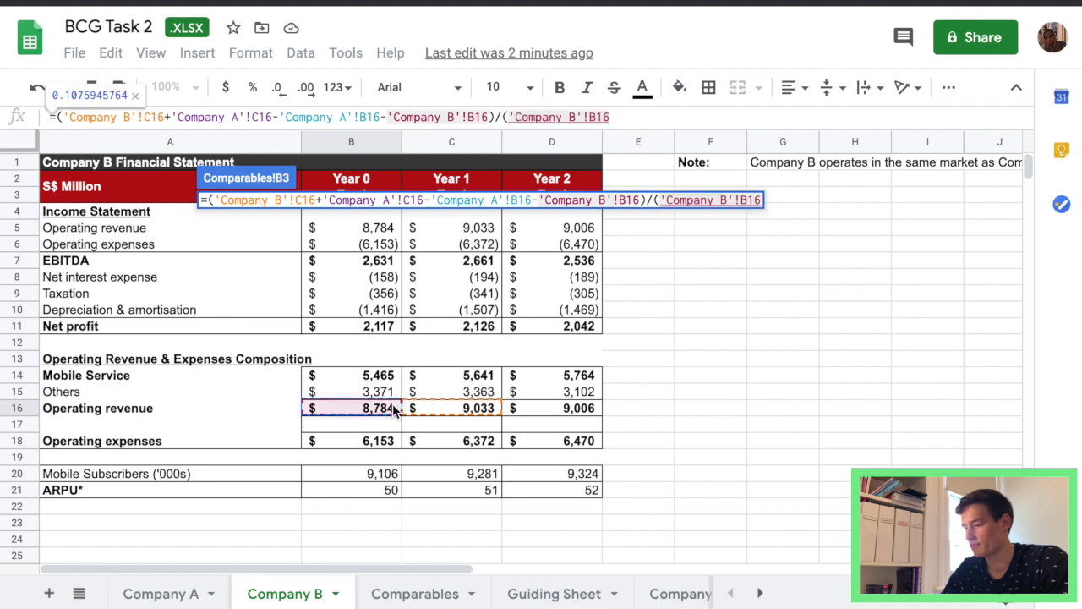
pyautogui.write('+')
pyautogui.click(161, 593)
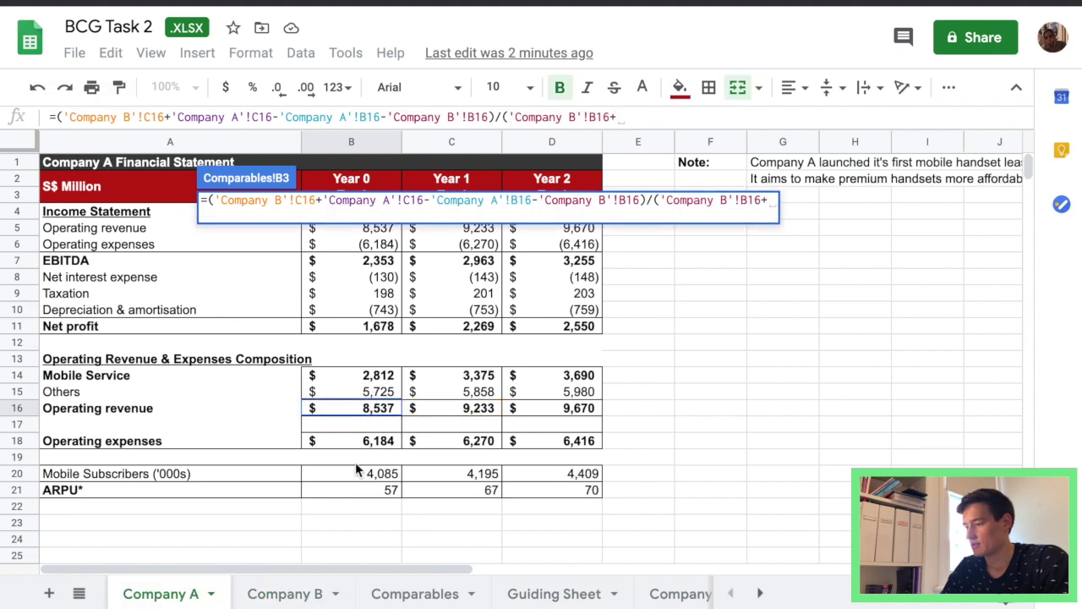
pyautogui.click(394, 413)
pyautogui.write(')')
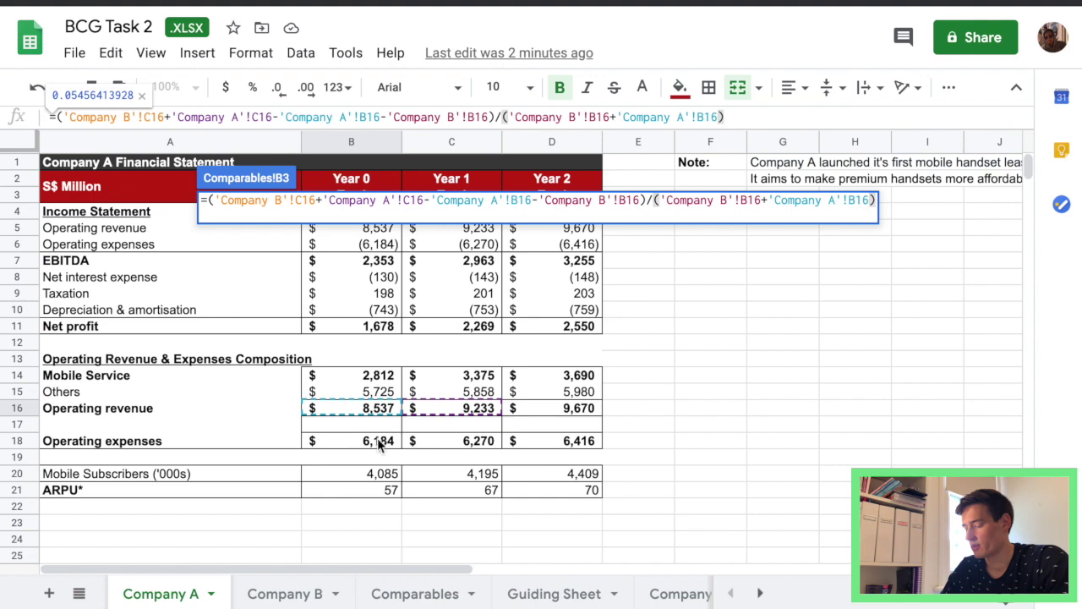
pyautogui.scroll(-3, 388, 330)
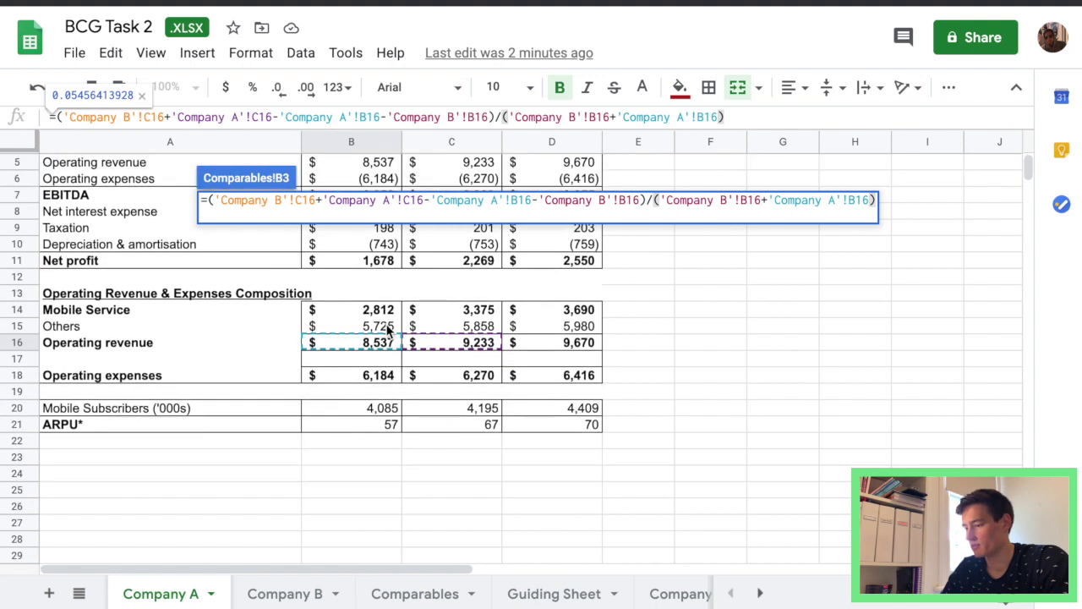
pyautogui.scroll(3, 388, 329)
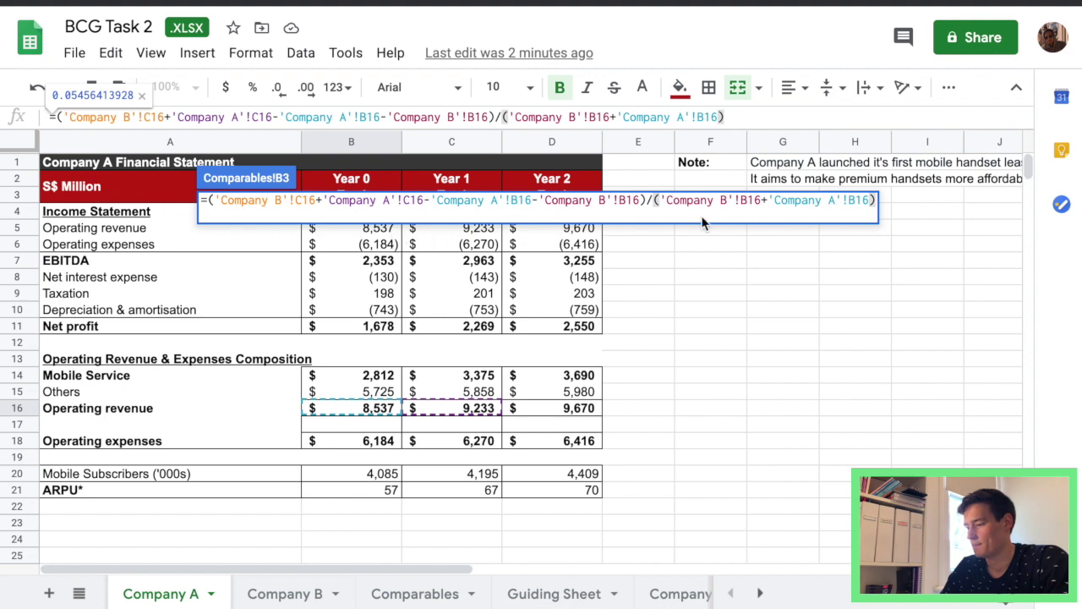
pyautogui.press('Return')
# Step: Fill the formula to C3 (2.25%) and enter =AVERAGE(B3:C3) in D3 (3.85%)
pyautogui.moveTo(294, 207); pyautogui.dragTo(328, 207)
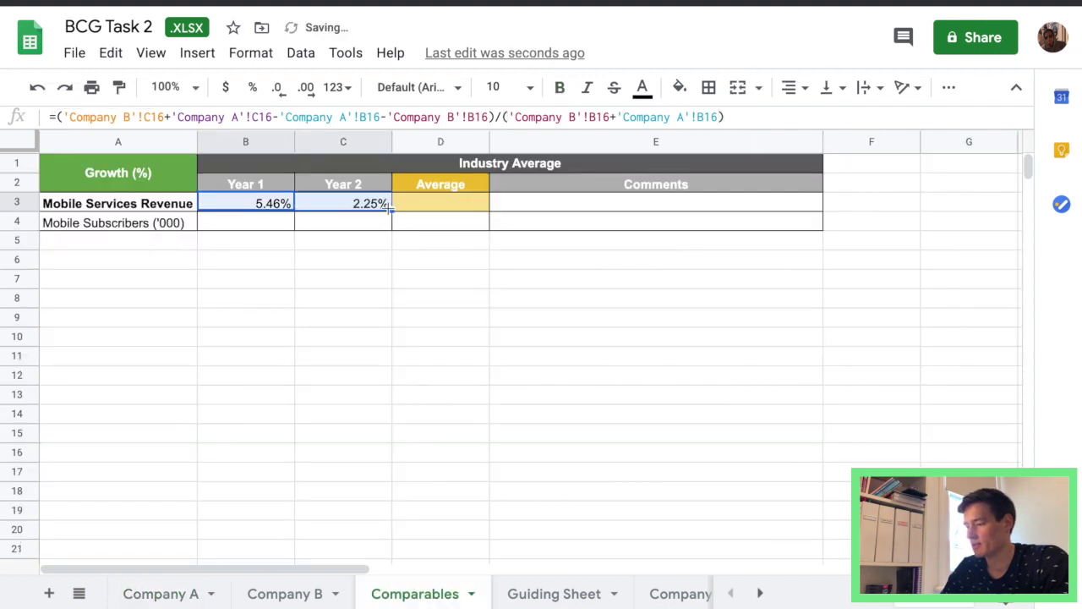
pyautogui.click(427, 204)
pyautogui.write('=AVERAGE(B3:C3)')
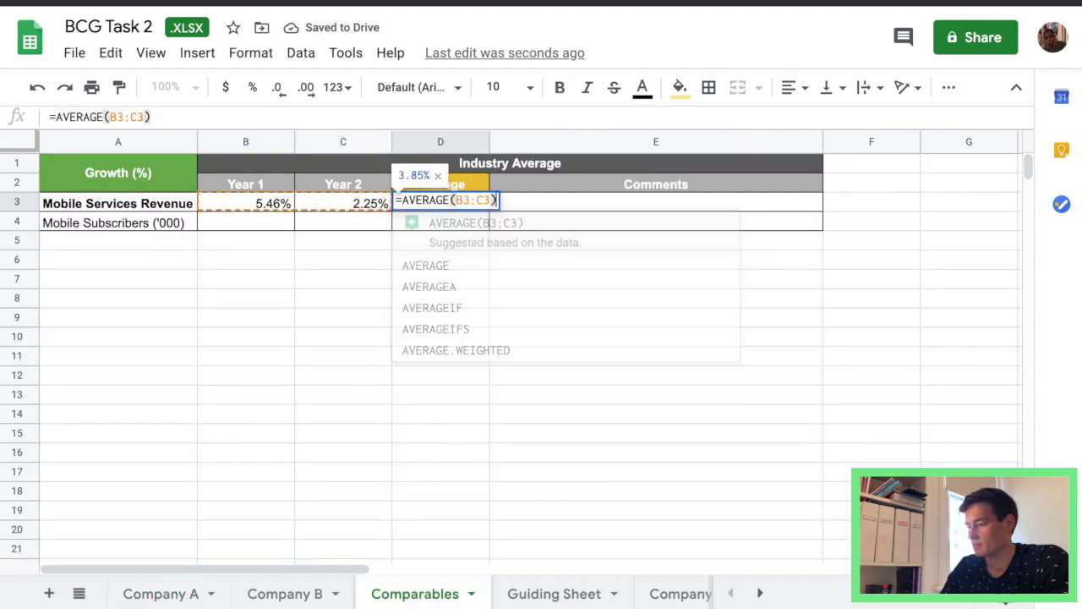
pyautogui.press('Return')
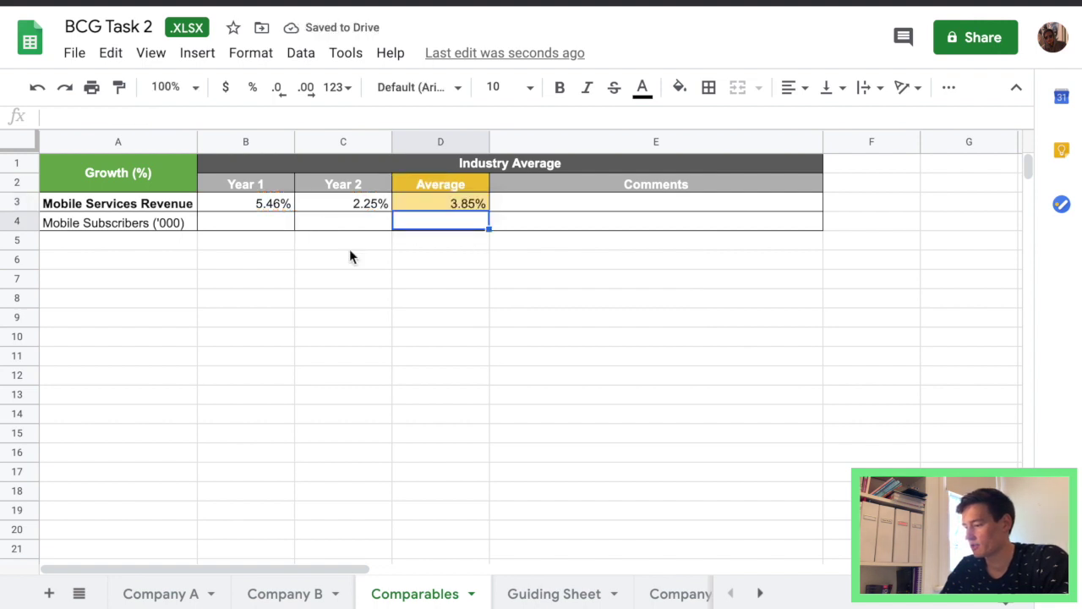
# Step: Start B4's formula with Companies A and B's combined Year 1 minus Year 0 subscribers
pyautogui.click(285, 224)
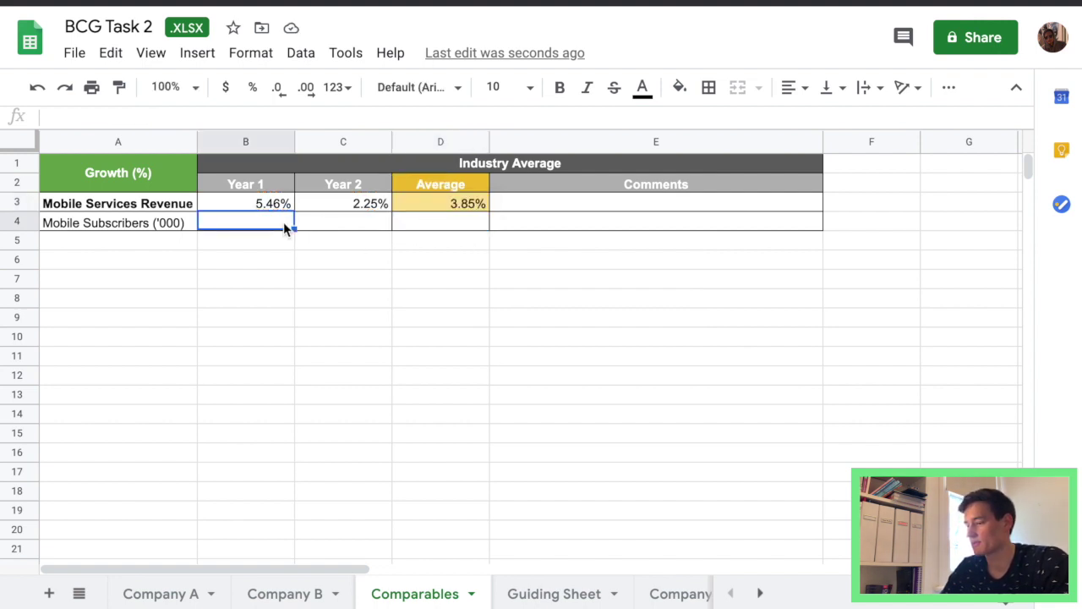
pyautogui.write('=')
pyautogui.click(285, 594)
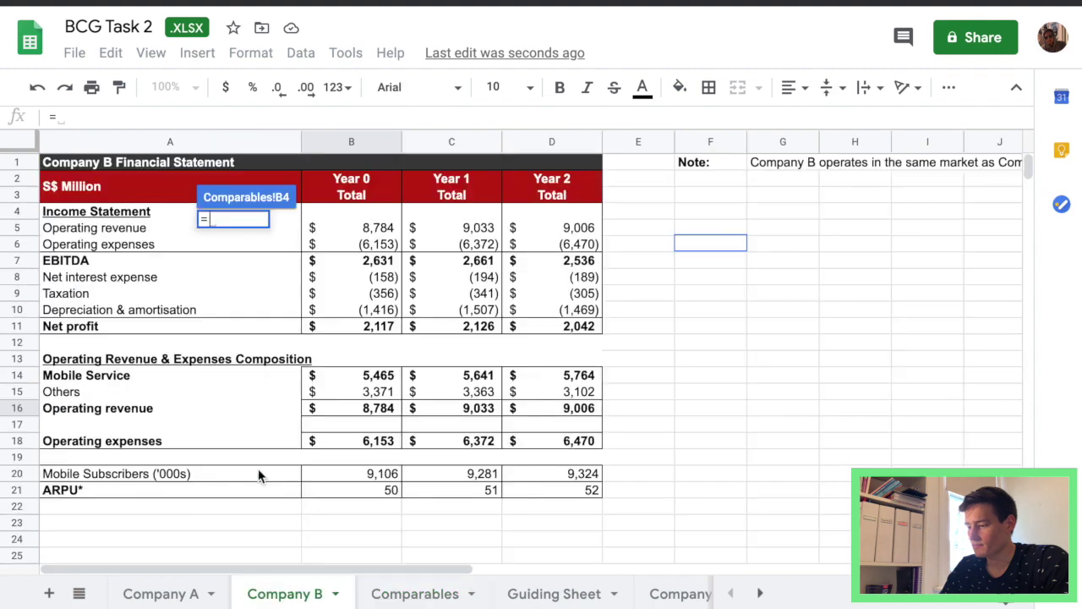
pyautogui.write('(')
pyautogui.click(478, 474)
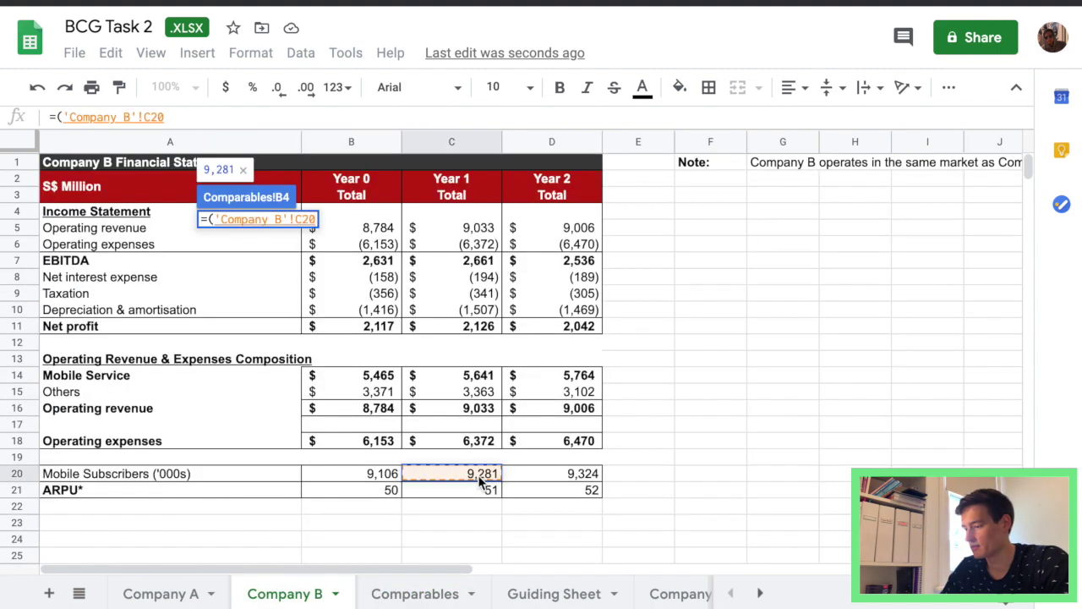
pyautogui.write('+')
pyautogui.click(169, 593)
pyautogui.click(437, 472)
pyautogui.write('-')
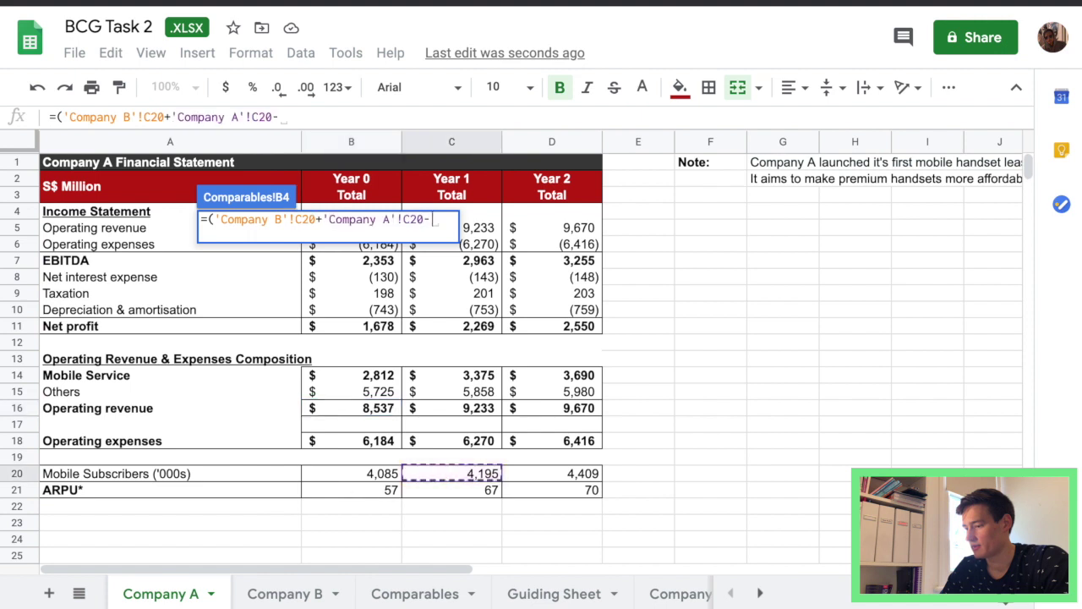
pyautogui.click(382, 475)
pyautogui.write('-')
pyautogui.click(306, 593)
pyautogui.click(335, 479)
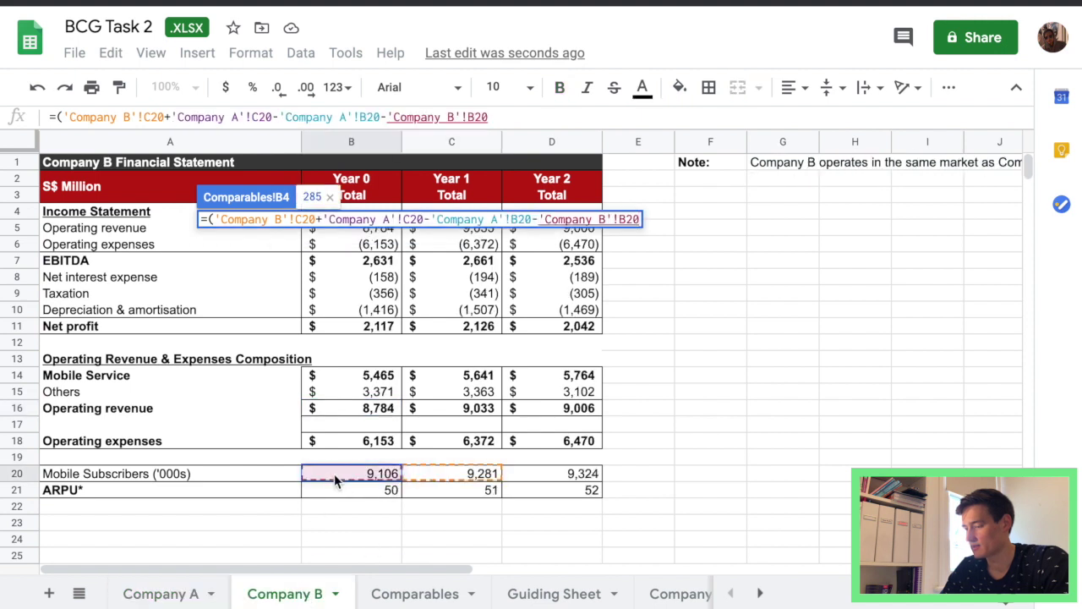
# Step: Divide by both companies' Year 0 subscribers and format B4 as a percentage (2.16%)
pyautogui.write(')/(')
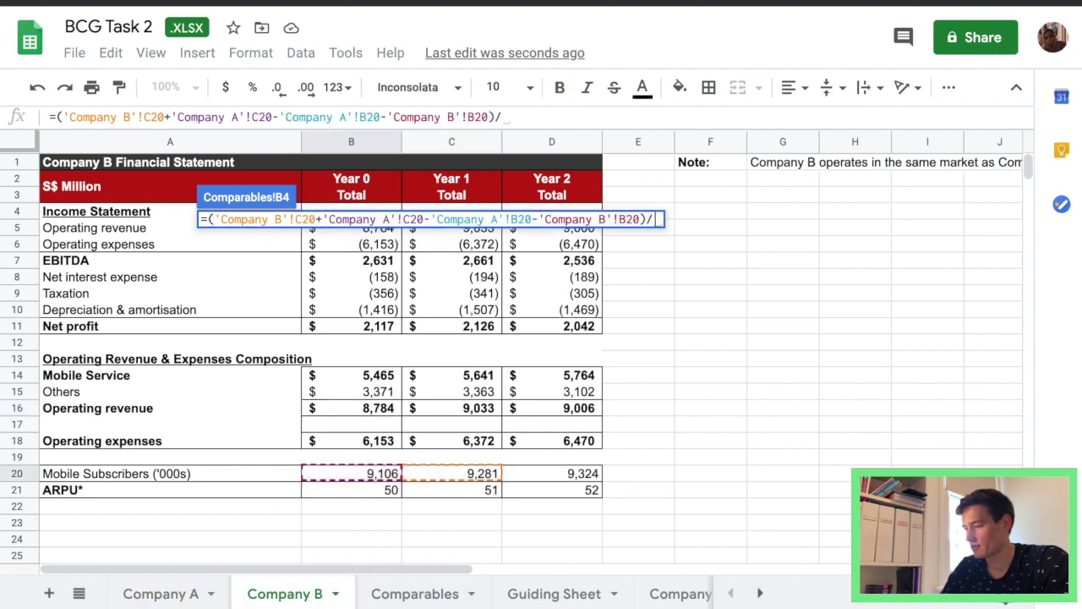
pyautogui.click(363, 459)
pyautogui.click(365, 474)
pyautogui.write('+')
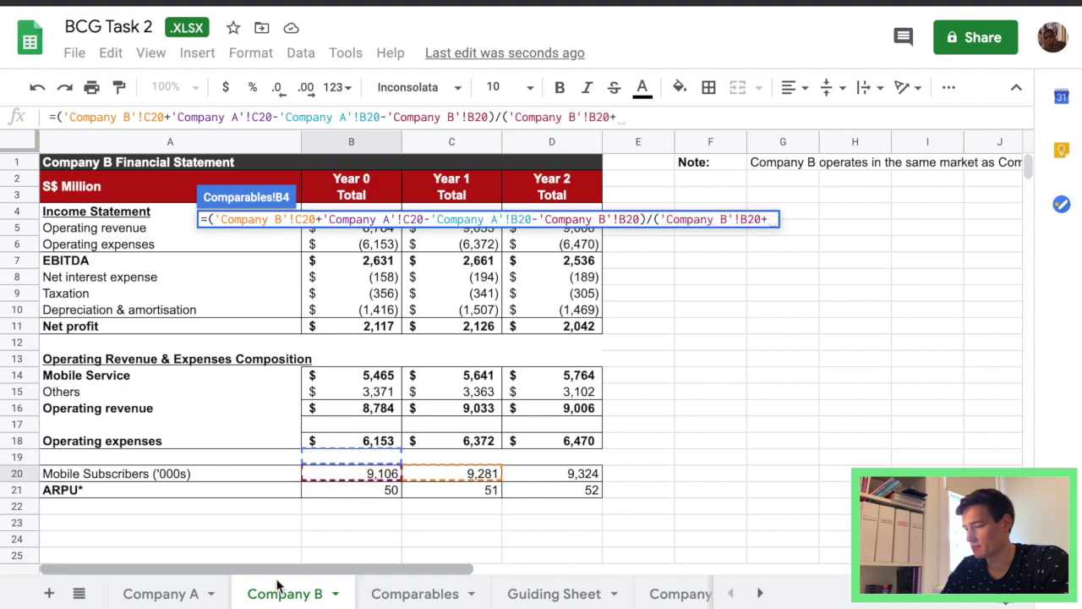
pyautogui.click(161, 593)
pyautogui.click(370, 479)
pyautogui.write(')')
pyautogui.press('Return')
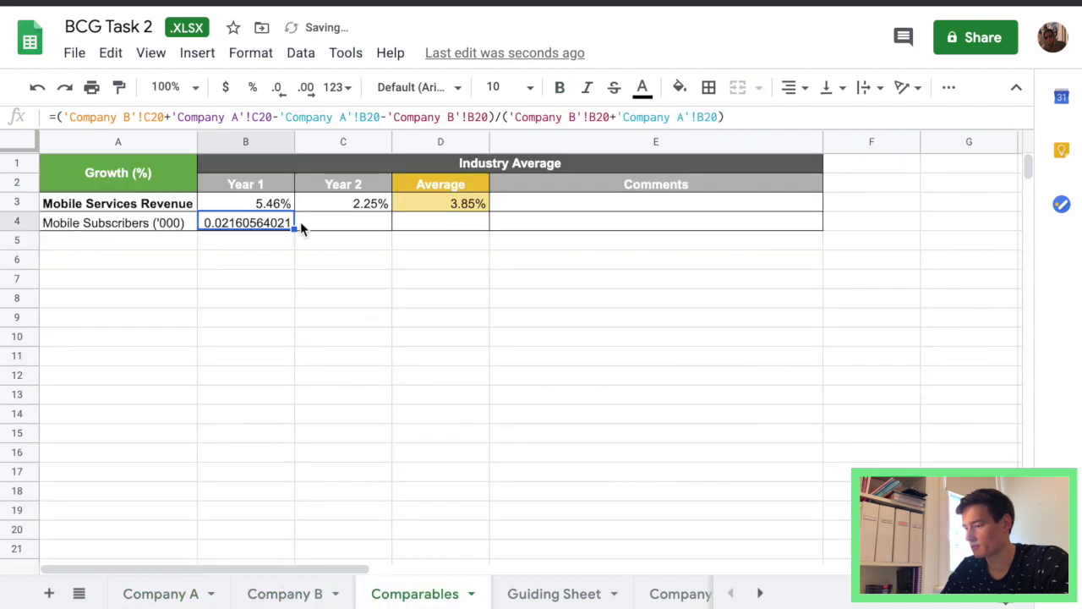
pyautogui.click(252, 87)
# Step: Fill B4 into C4 (1.91%) and copy D3's average down to D4 (2.03%)
pyautogui.moveTo(294, 228); pyautogui.dragTo(324, 234)
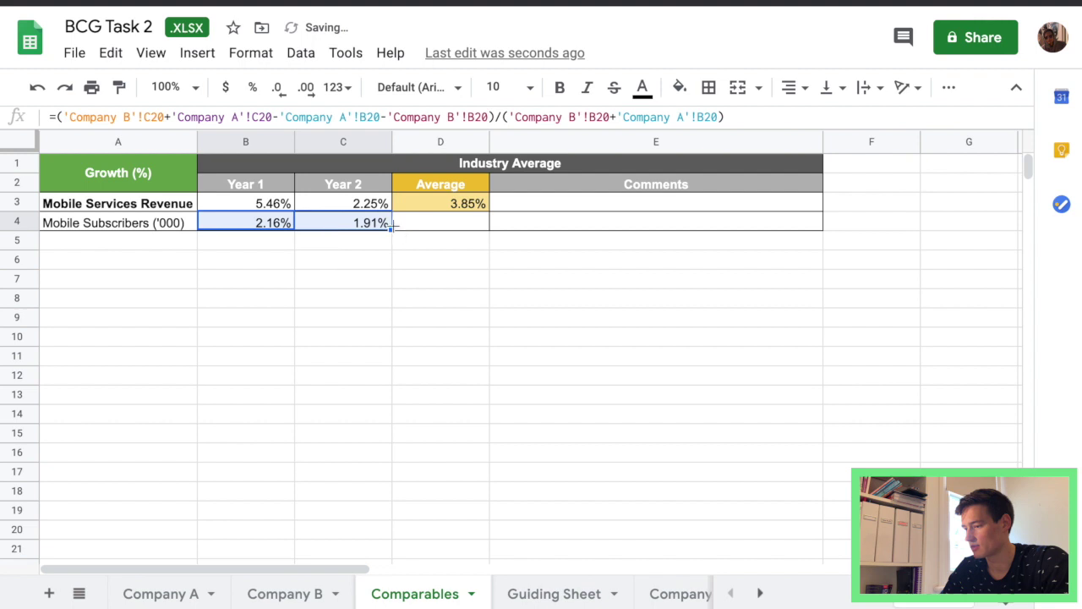
pyautogui.click(475, 220)
pyautogui.click(482, 204)
pyautogui.moveTo(488, 212); pyautogui.dragTo(468, 229)
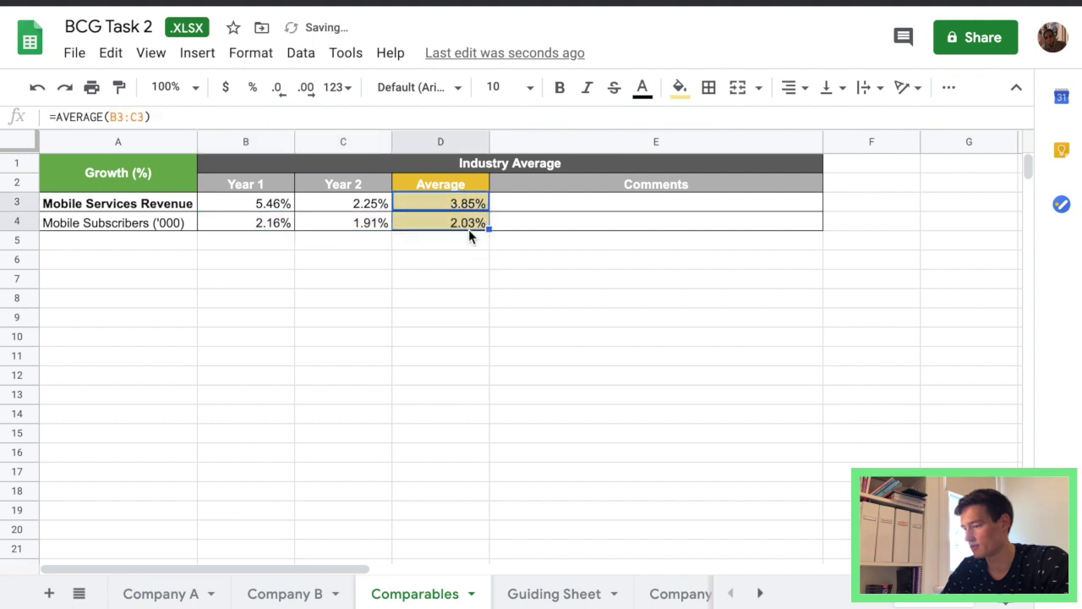
pyautogui.click(508, 264)
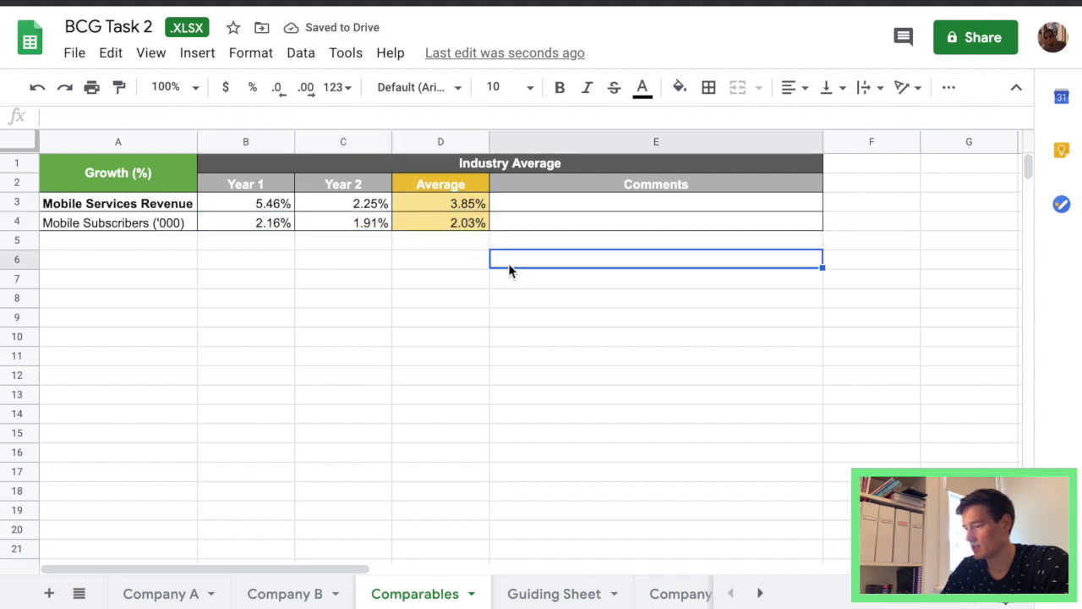
# Step: Enter 'Overall industry for mobile subscribers is growing at 2.03% on average' in E4 and widen Comments
pyautogui.click(588, 226)
pyautogui.write('Ov')
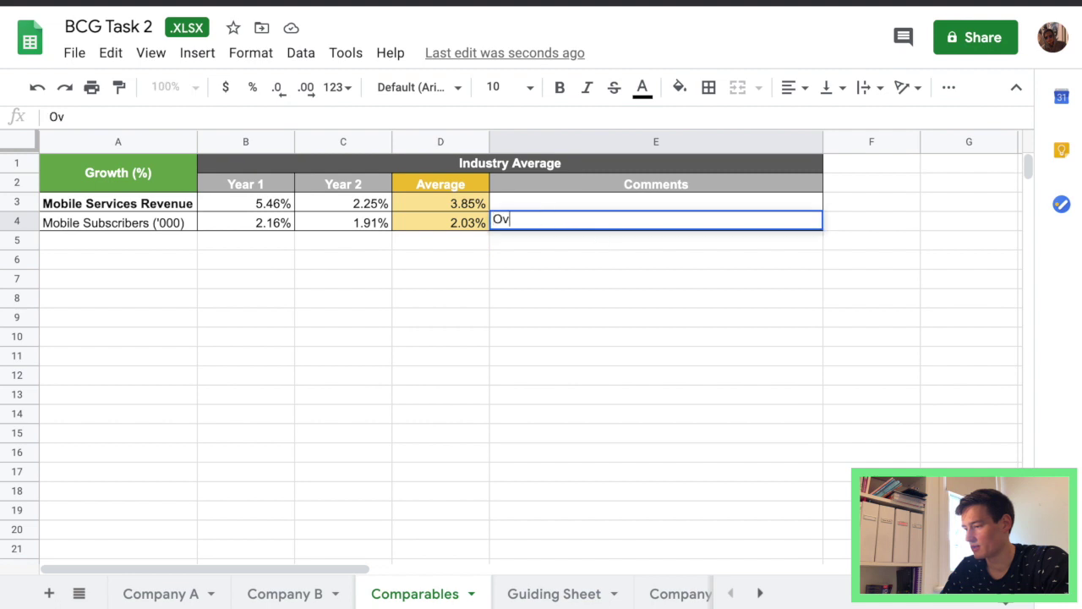
pyautogui.write('erall industry for mo')
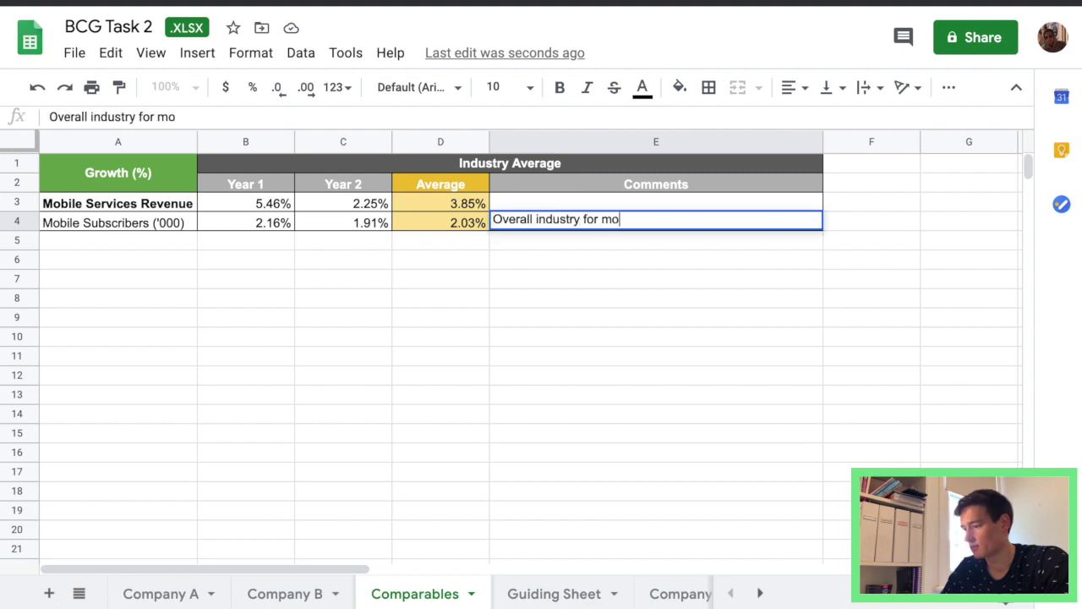
pyautogui.write('bile subscribers is')
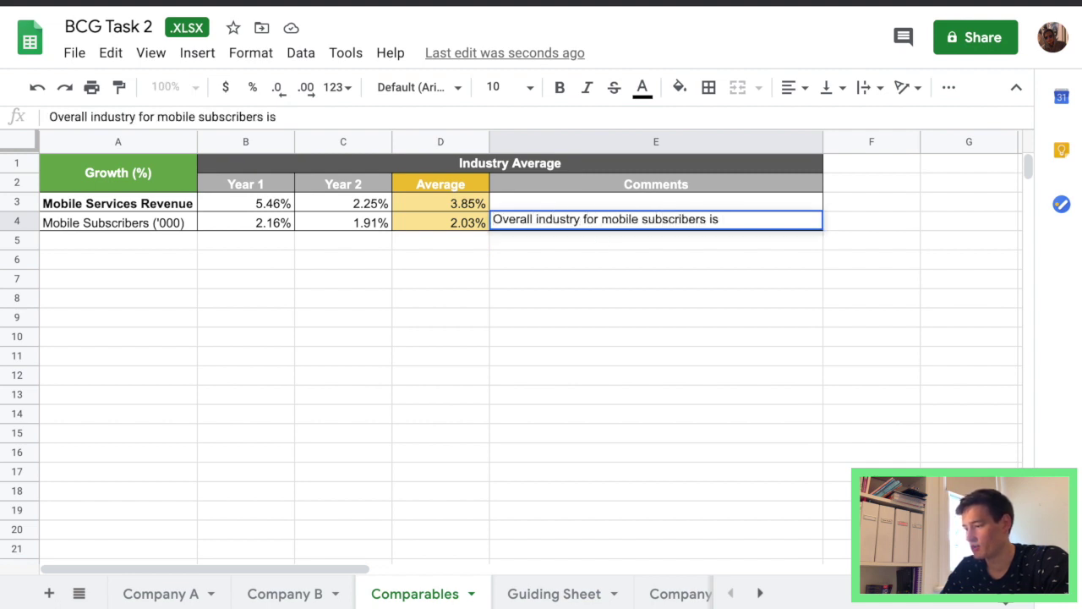
pyautogui.write(' growing at 2.')
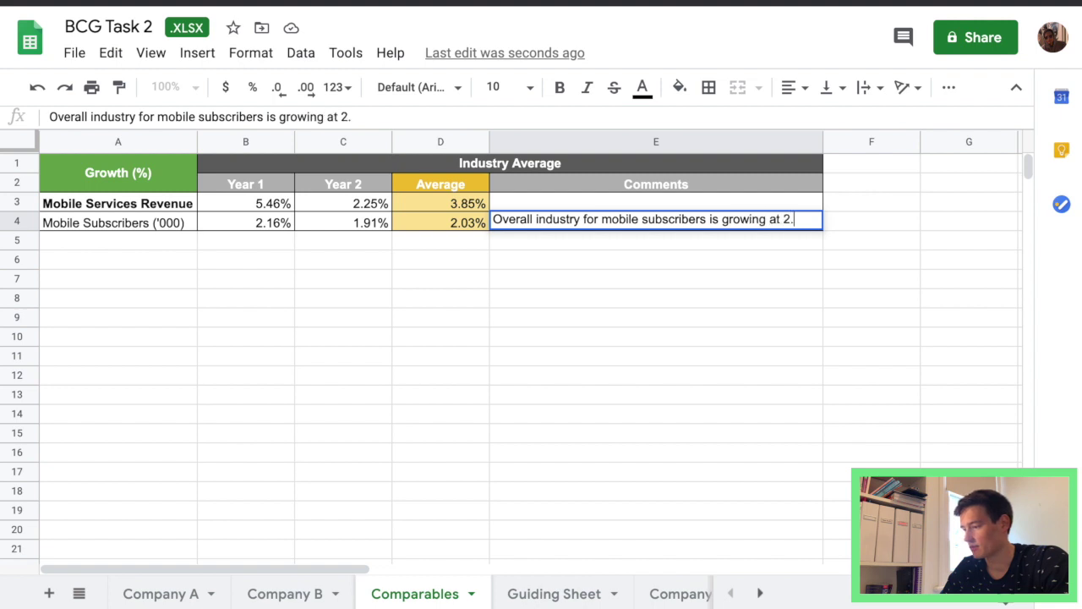
pyautogui.write('03%')
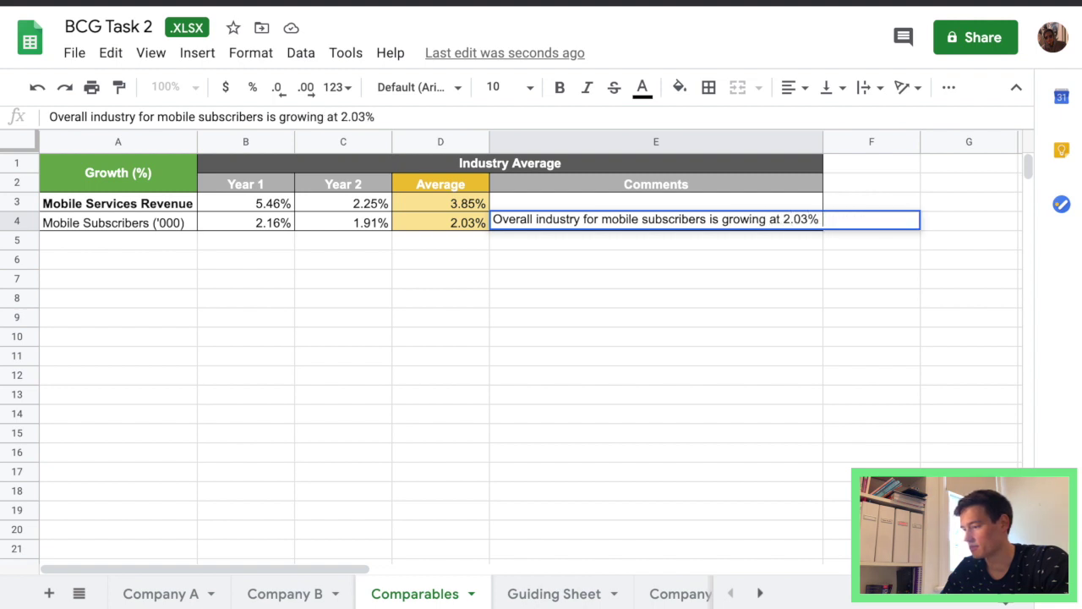
pyautogui.write(' on averga')
pyautogui.press('BackSpace')
pyautogui.press('BackSpace')
pyautogui.write('age')
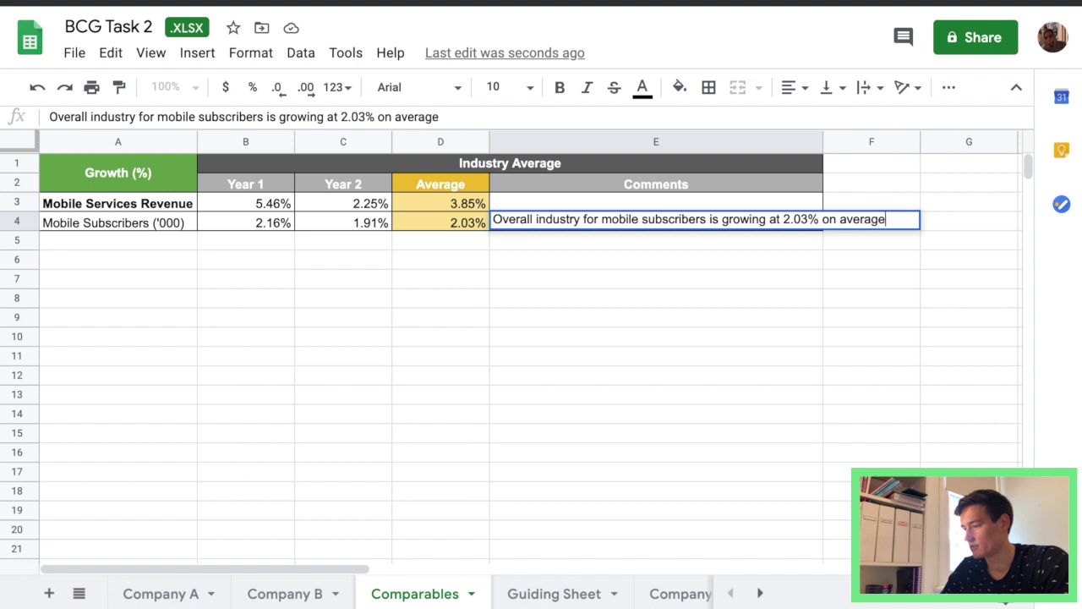
pyautogui.press('Return')
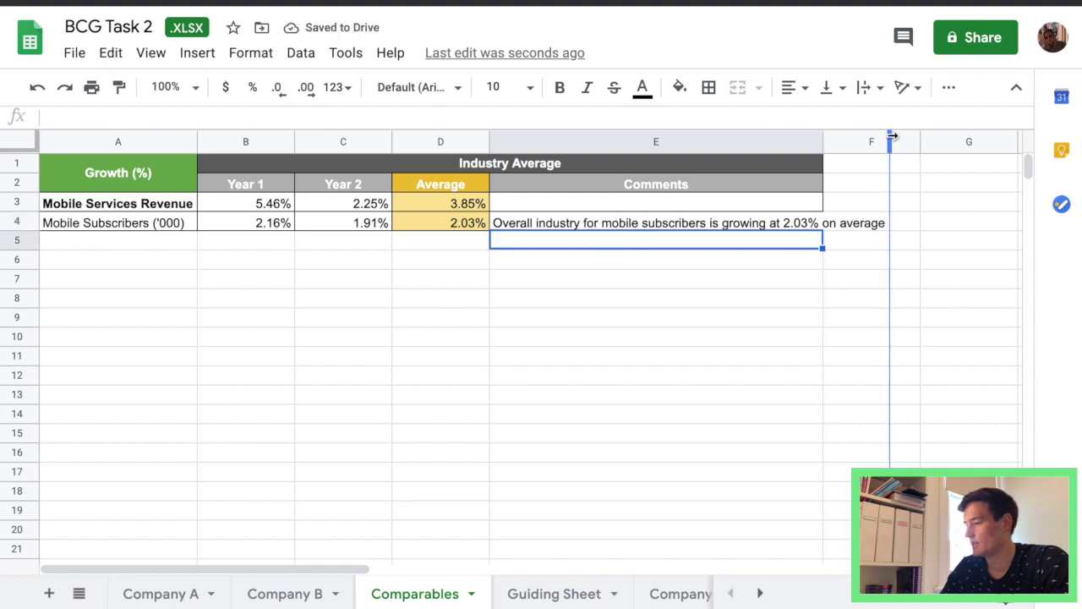
pyautogui.moveTo(892, 136); pyautogui.dragTo(892, 136)
pyautogui.click(809, 315)
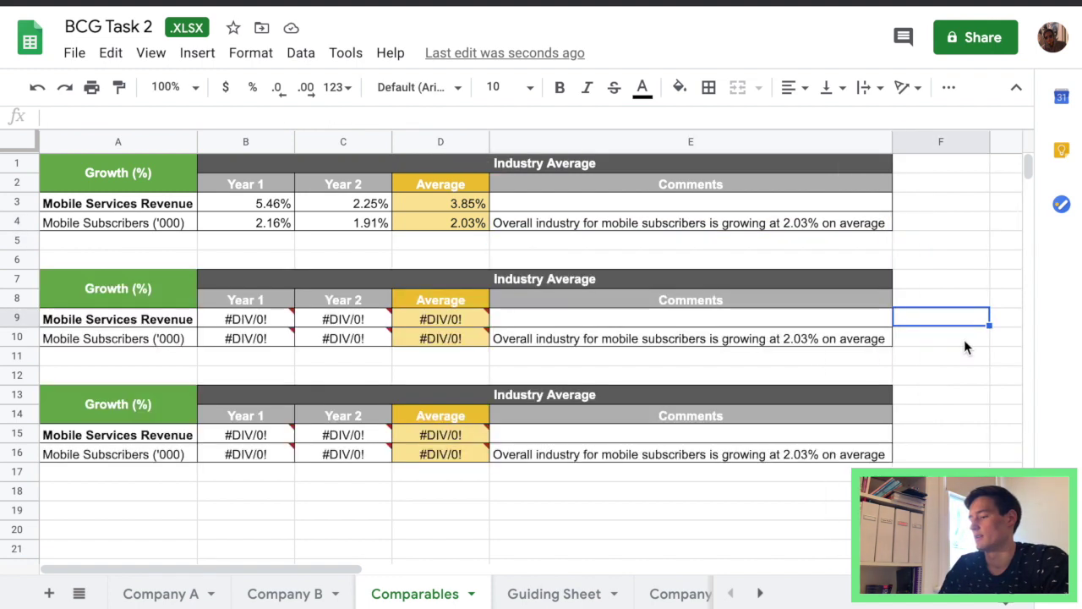
# Step: Retitle the two copied tables 'Company A' and 'Company B'
pyautogui.doubleClick(527, 280)
pyautogui.moveTo(634, 278); pyautogui.dragTo(471, 277)
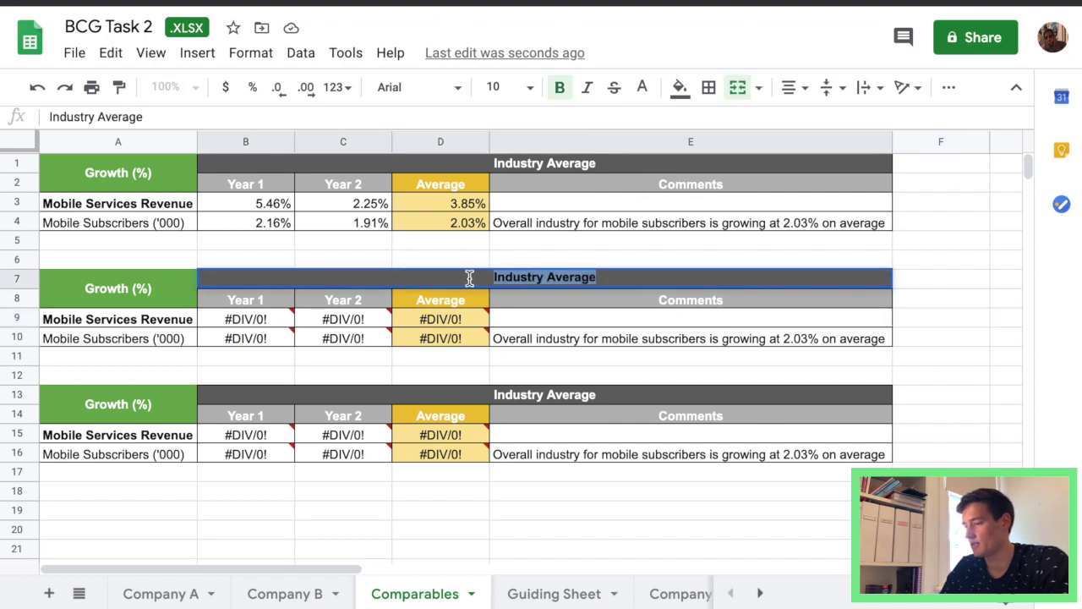
pyautogui.write('Company A')
pyautogui.press('Return')
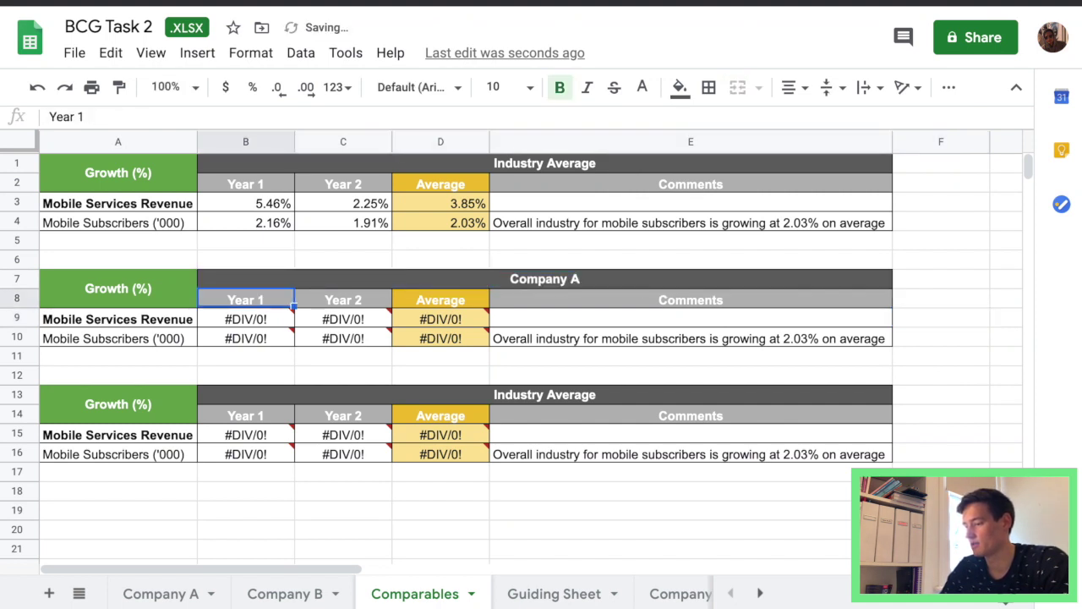
pyautogui.tripleClick(530, 393)
pyautogui.write('Company B')
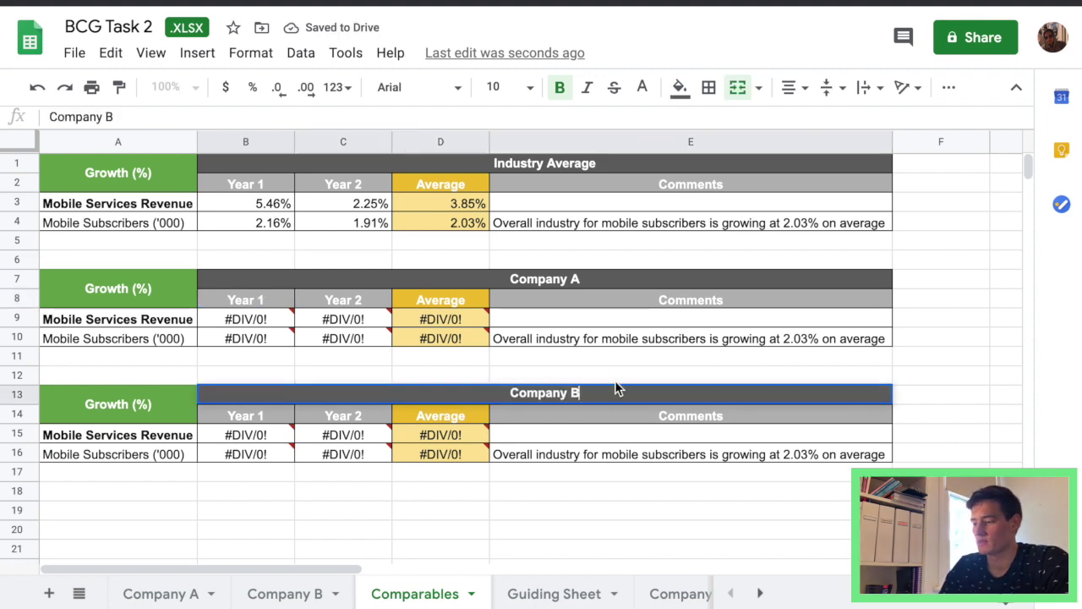
# Step: Clear the duplicated comments from the Company A and Company B tables
pyautogui.click(605, 336)
pyautogui.press('Delete')
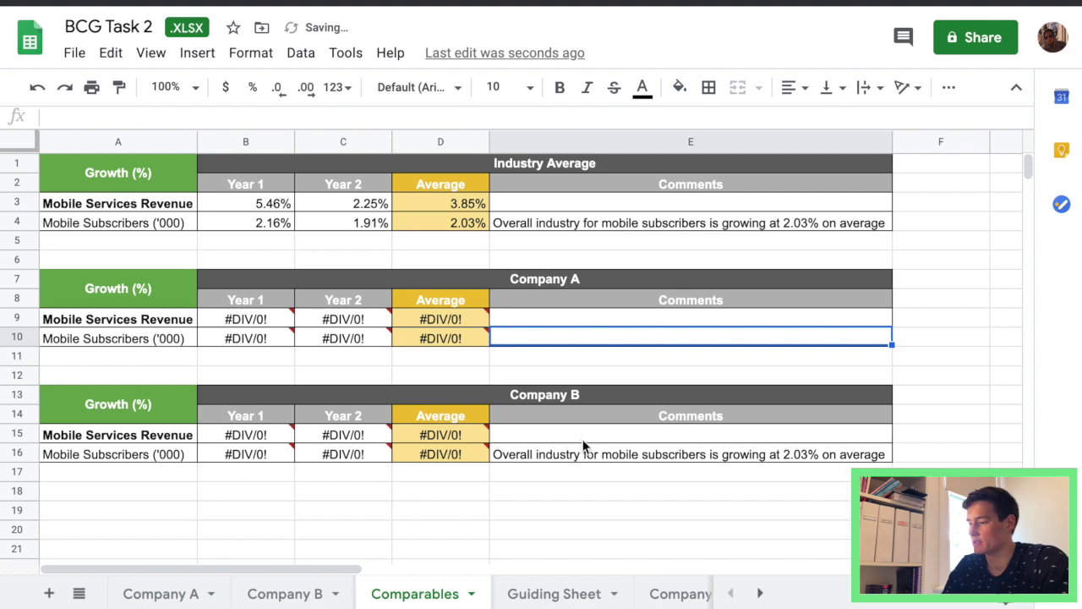
pyautogui.click(582, 454)
pyautogui.press('Delete')
pyautogui.click(529, 497)
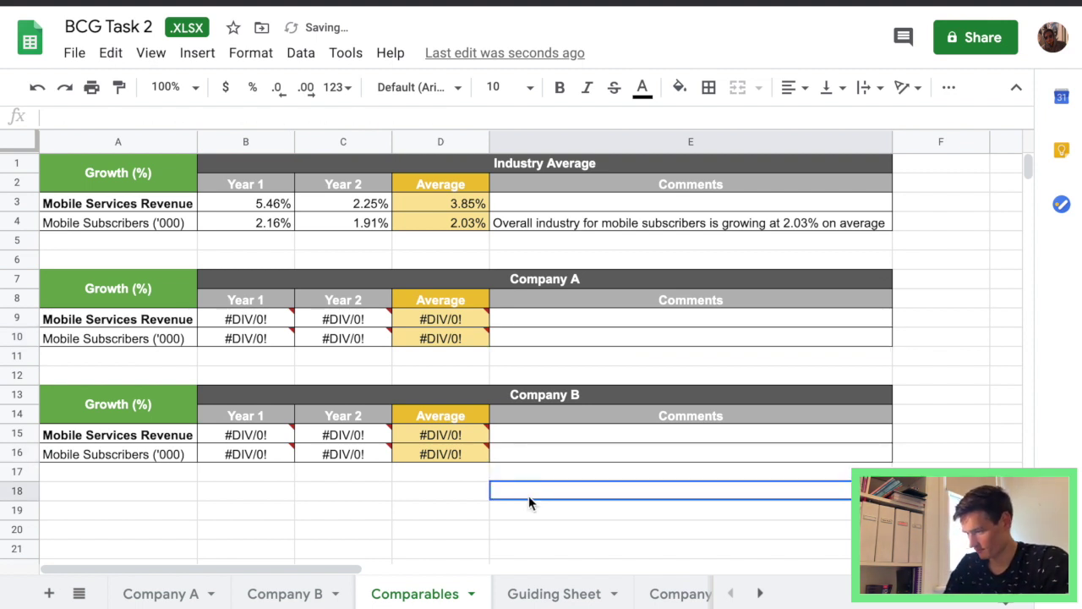
pyautogui.click(265, 316)
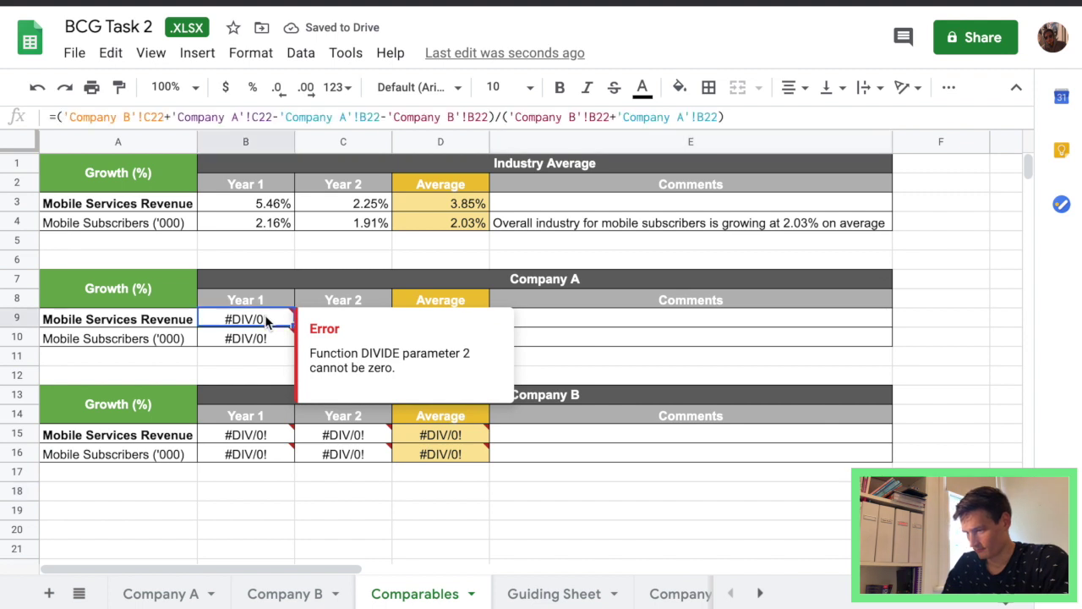
# Step: Make the 2.58% figure bold in the Company B revenue comment
pyautogui.click(268, 357)
pyautogui.moveTo(338, 456)
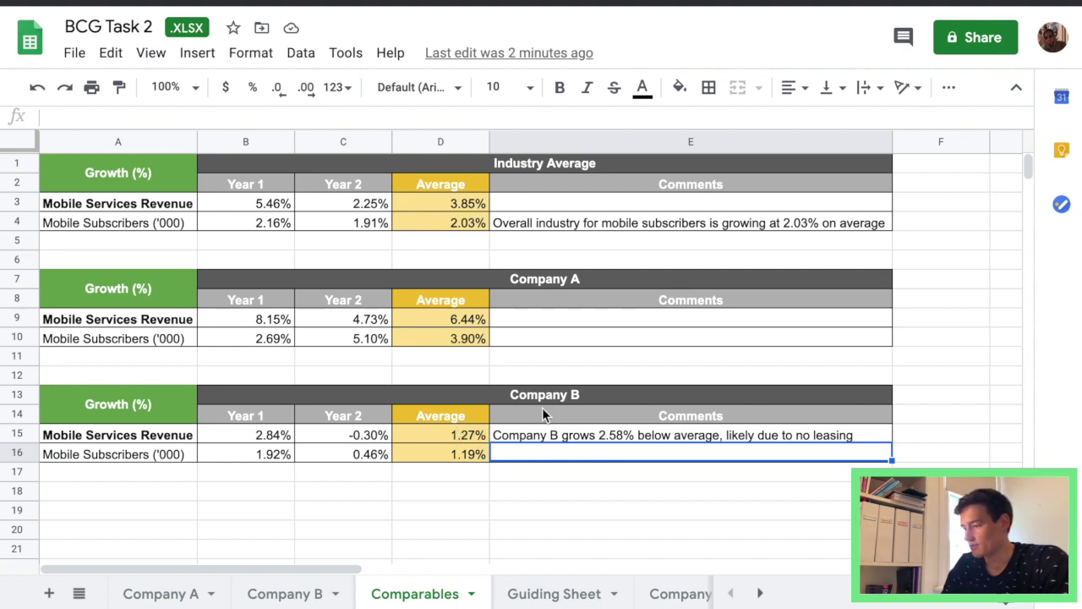
pyautogui.click(622, 436)
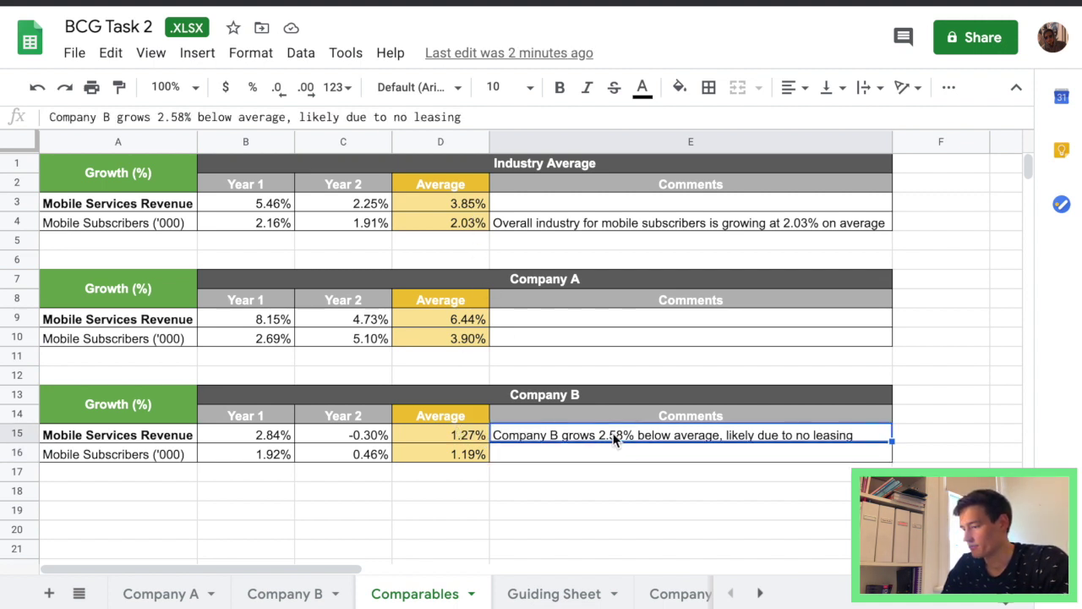
pyautogui.doubleClick(614, 437)
pyautogui.moveTo(597, 431); pyautogui.dragTo(631, 433)
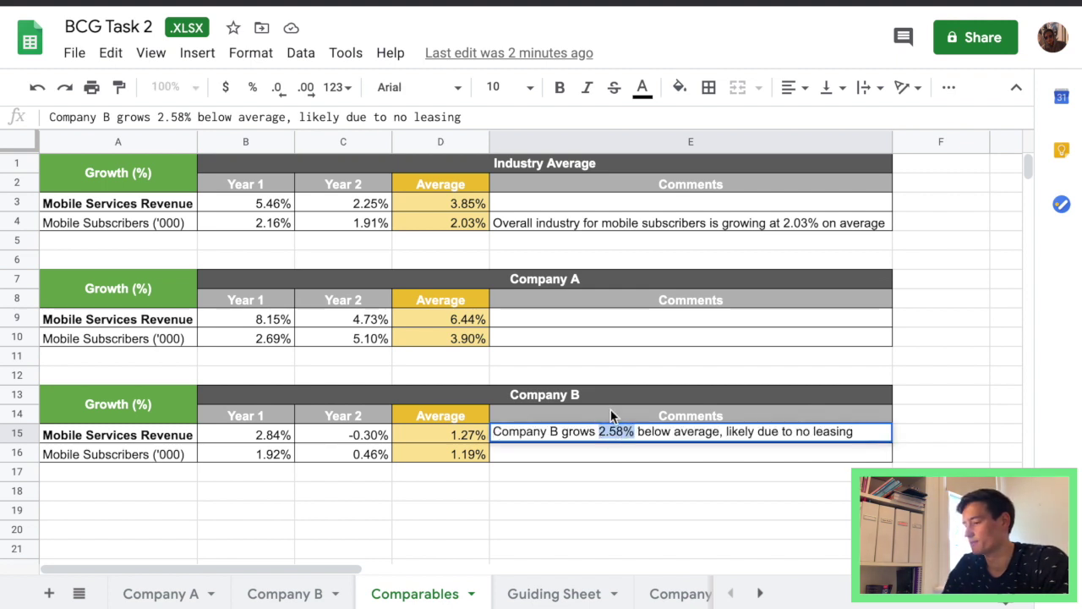
pyautogui.hotkey('ctrl', 'b')
pyautogui.click(623, 469)
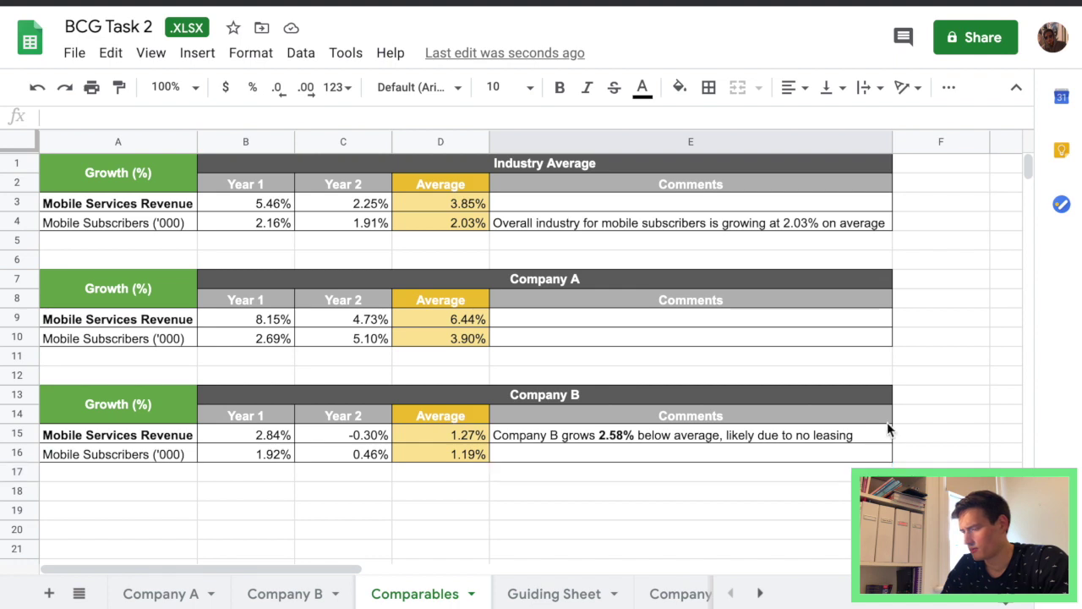
# Step: Select the whole Industry Average table
pyautogui.hscroll(2, 920, 403)
pyautogui.hscroll(-2, 920, 403)
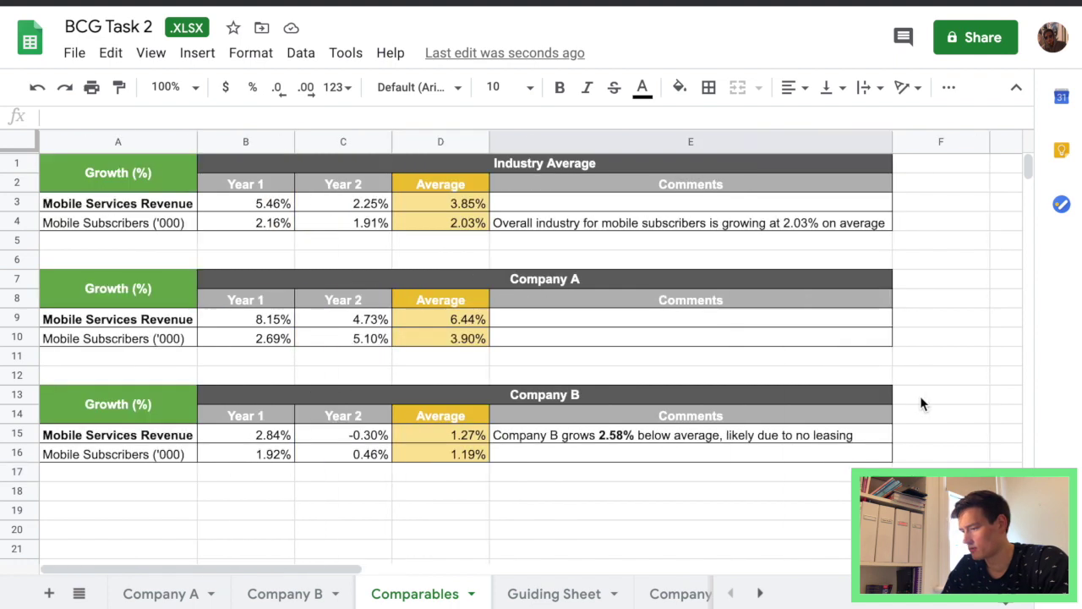
pyautogui.click(706, 223)
pyautogui.moveTo(439, 222)
pyautogui.mouseDown()
pyautogui.moveTo(286, 168)
pyautogui.moveTo(79, 169)
pyautogui.moveTo(326, 189)
pyautogui.moveTo(169, 184)
pyautogui.moveTo(432, 222)
pyautogui.mouseUp()
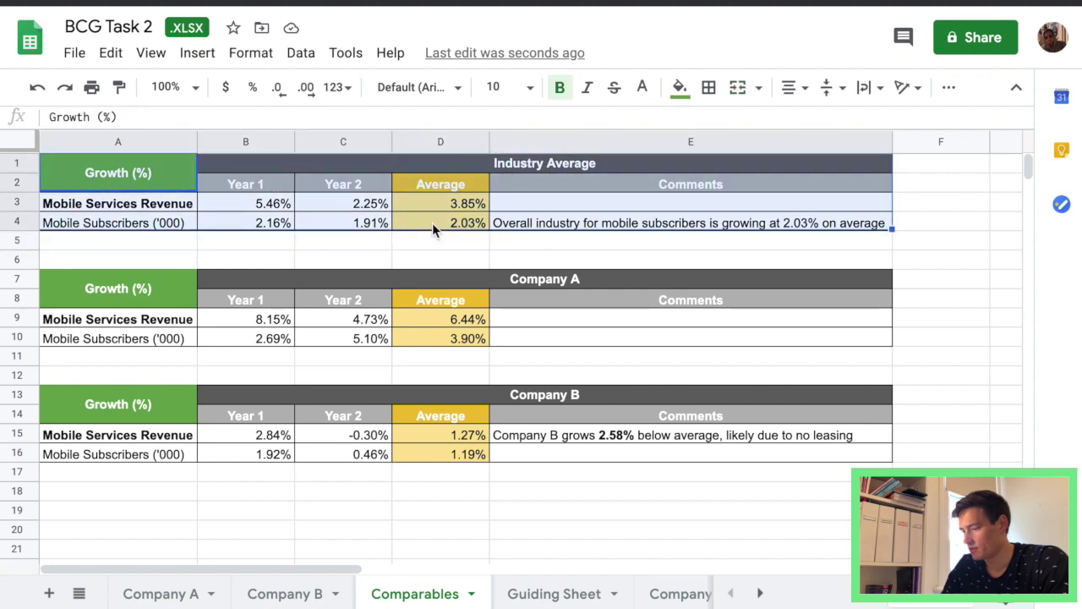
# Step: Copy the Industry Average table and paste a duplicate at G1
pyautogui.hscroll(6, 507, 254)
pyautogui.hscroll(-5, 592, 219)
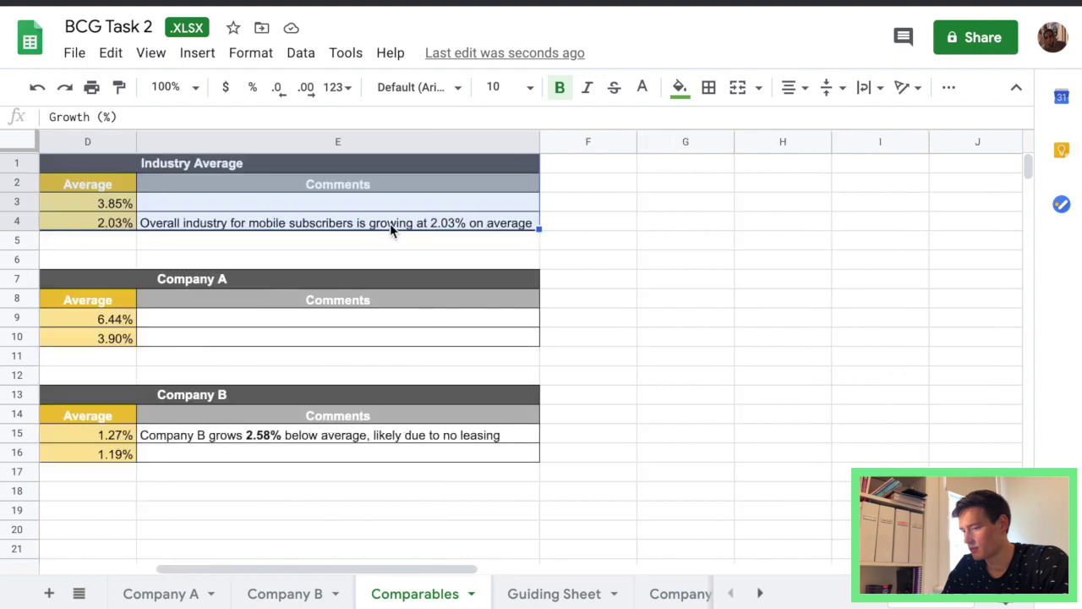
pyautogui.hotkey('ctrl', 'c')
pyautogui.hscroll(5, 390, 224)
pyautogui.click(211, 165)
pyautogui.hotkey('ctrl', 'v')
pyautogui.hscroll(-3, 226, 246)
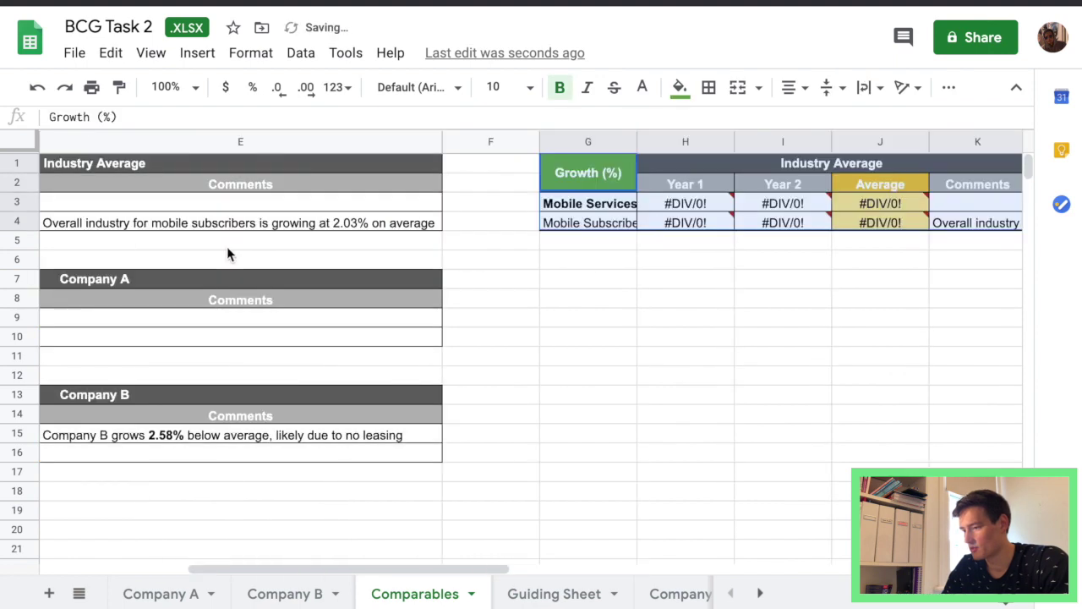
pyautogui.hscroll(5, 226, 246)
pyautogui.hscroll(-1, 507, 253)
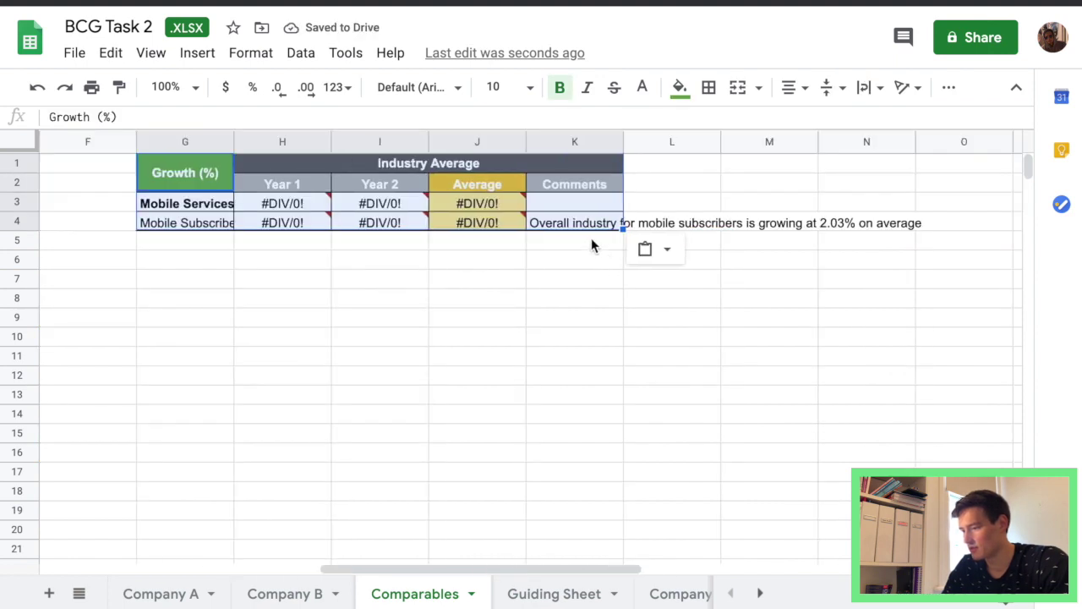
pyautogui.click(591, 238)
# Step: Shift the Comments column right and place Average directly after Year 2
pyautogui.click(505, 186)
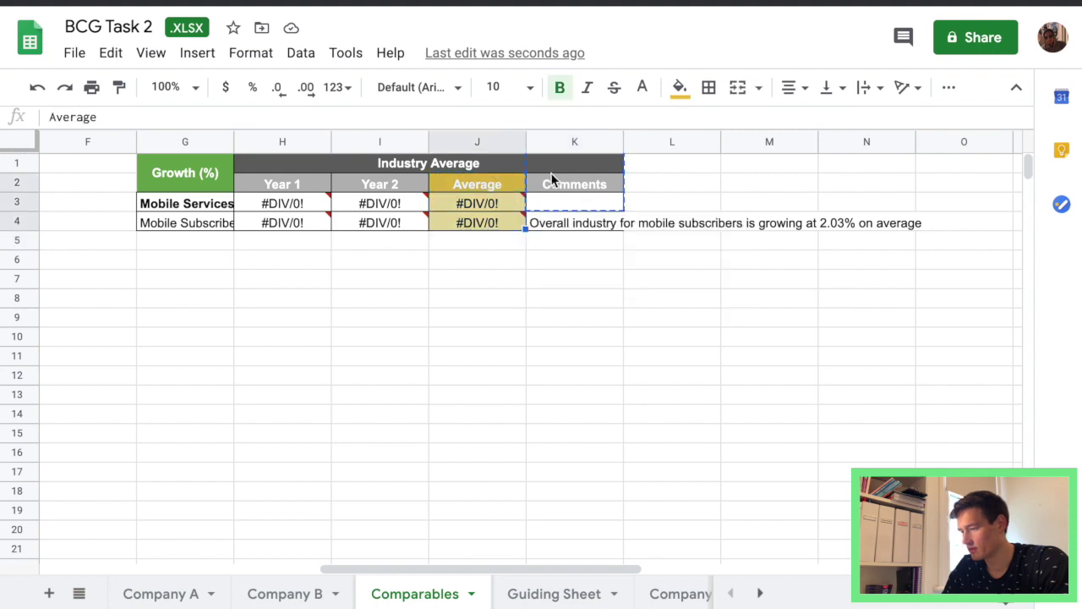
pyautogui.moveTo(550, 179); pyautogui.dragTo(656, 181)
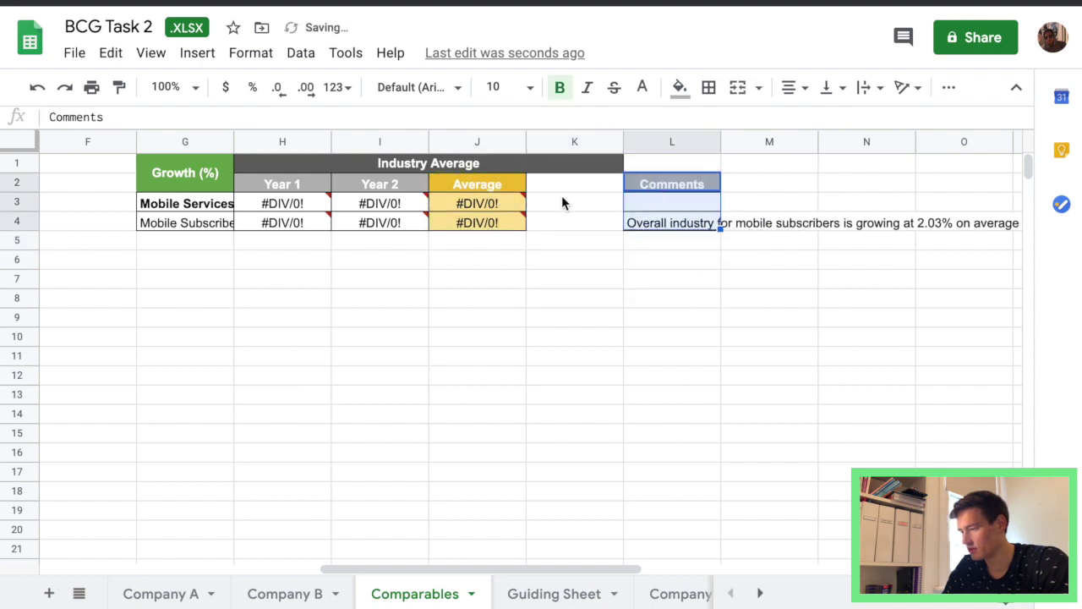
pyautogui.moveTo(477, 183); pyautogui.dragTo(554, 179)
pyautogui.click(498, 184)
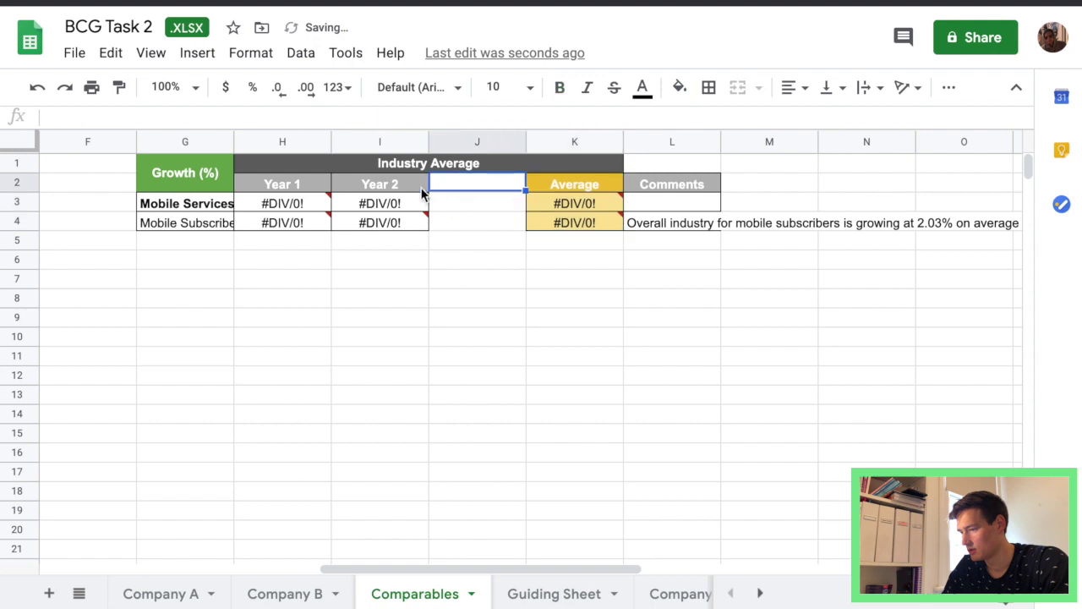
pyautogui.click(389, 184)
pyautogui.moveTo(427, 192); pyautogui.dragTo(507, 187)
# Step: Renumber the year headers Year 0, Year 1 and Year 2 with the fill handle
pyautogui.click(313, 188)
pyautogui.press('BackSpace')
pyautogui.write('0')
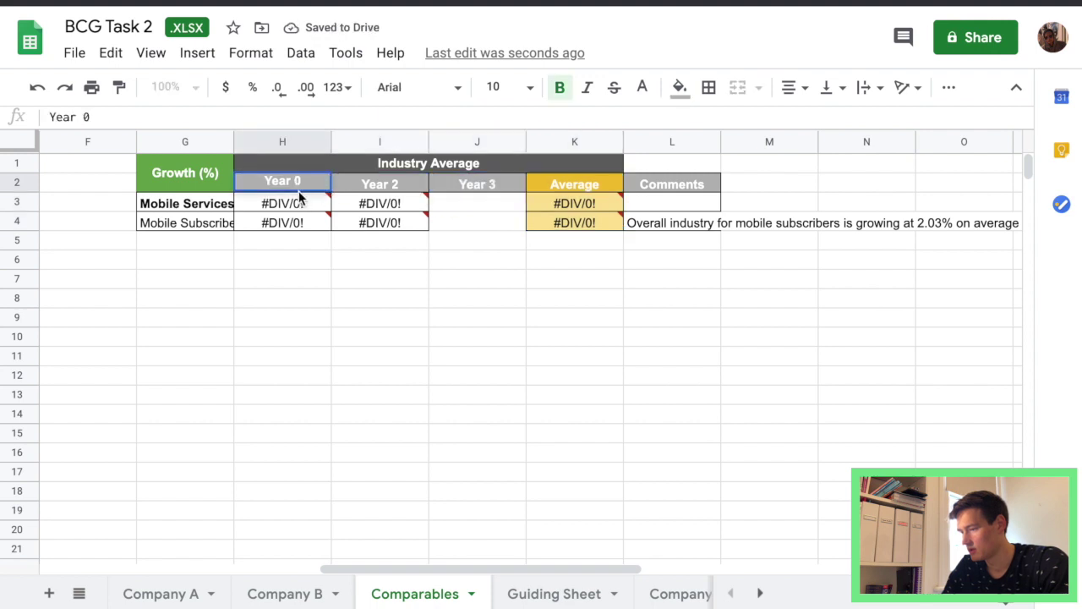
pyautogui.press('Return')
pyautogui.click(317, 180)
pyautogui.moveTo(330, 193); pyautogui.dragTo(449, 212)
pyautogui.click(449, 212)
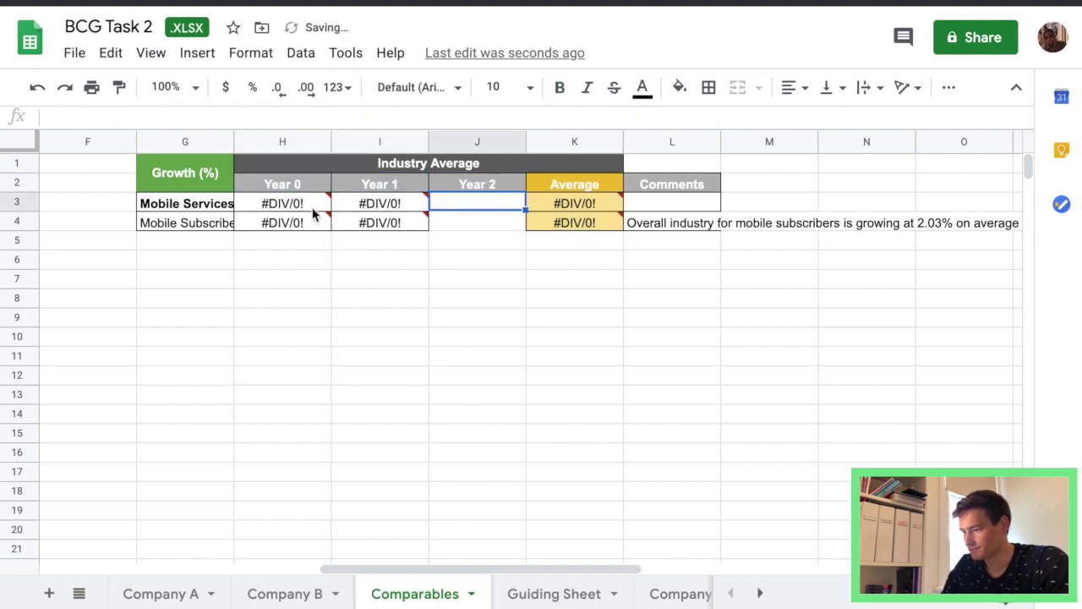
pyautogui.doubleClick(219, 200)
pyautogui.doubleClick(219, 199)
# Step: Relabel the first row 'Operating Revenue Growth' and autofit column G
pyautogui.hotkey('ctrl', 'a')
pyautogui.press('BackSpace')
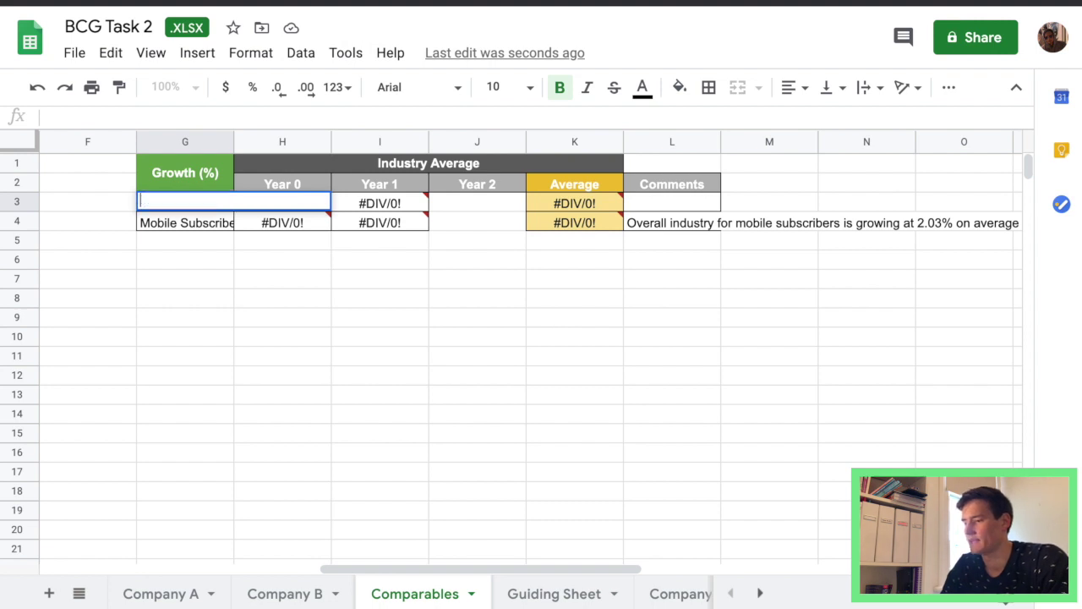
pyautogui.write('Operating Re')
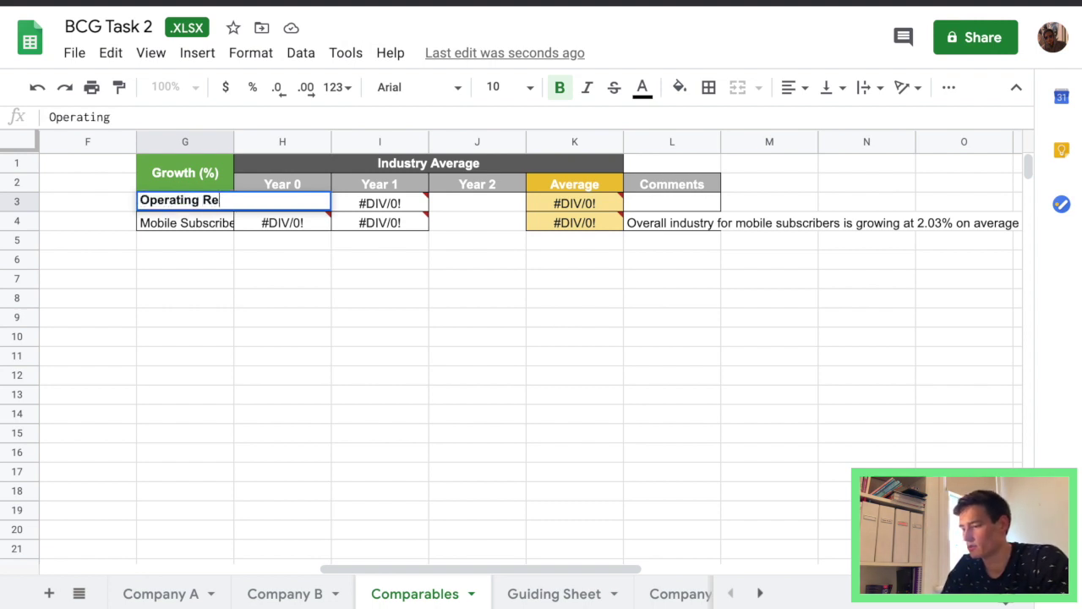
pyautogui.write('venue Growth')
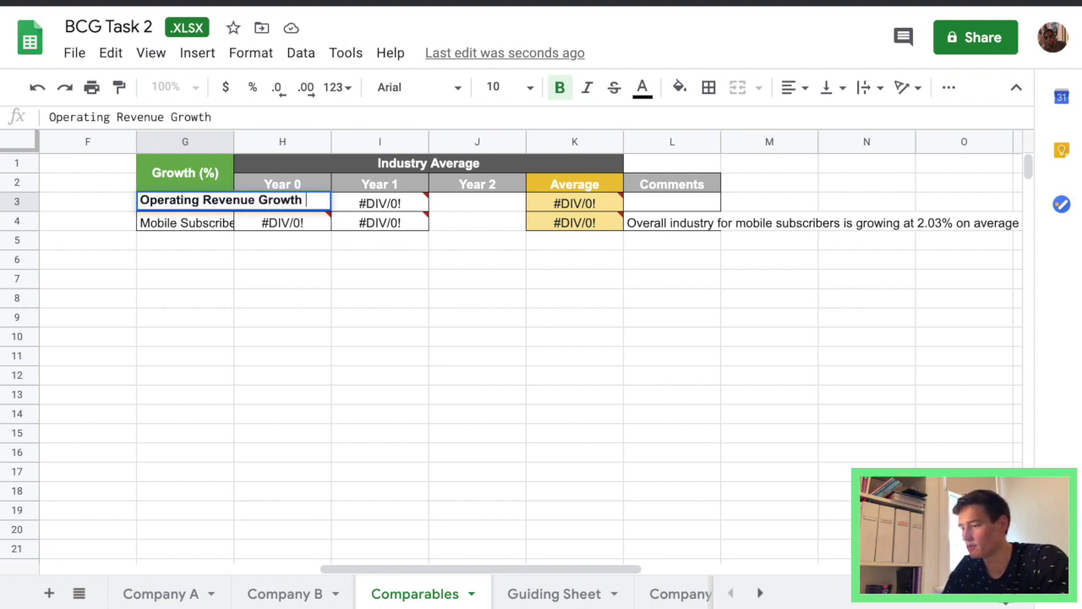
pyautogui.press('Return')
pyautogui.click(230, 141)
pyautogui.doubleClick(234, 141)
# Step: Relabel the next two rows 'Net Profit Growth' and 'ARPU'
pyautogui.click(238, 215)
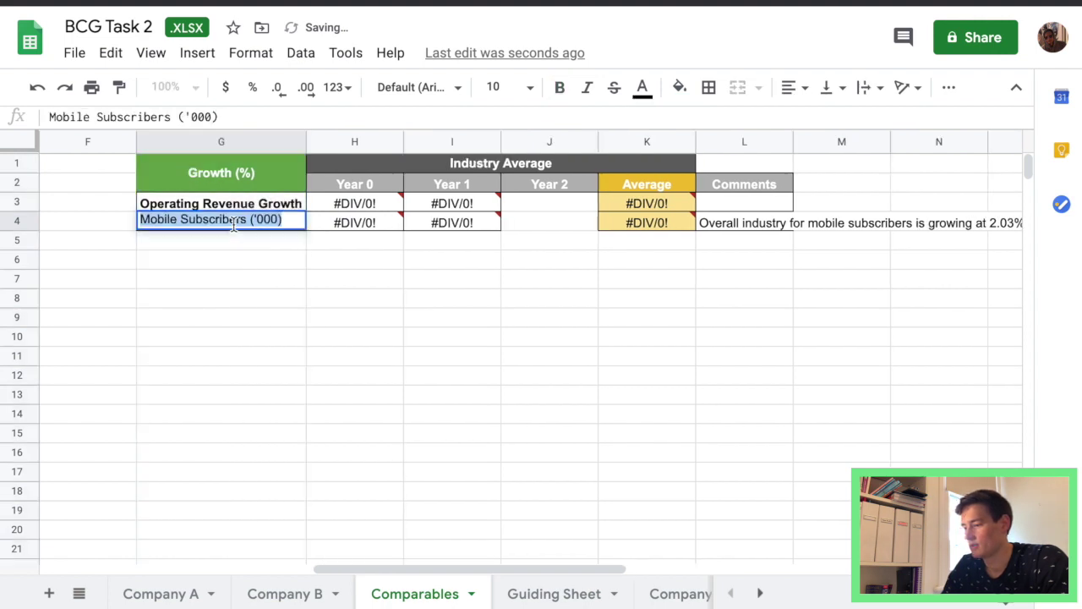
pyautogui.write('Net Profit ')
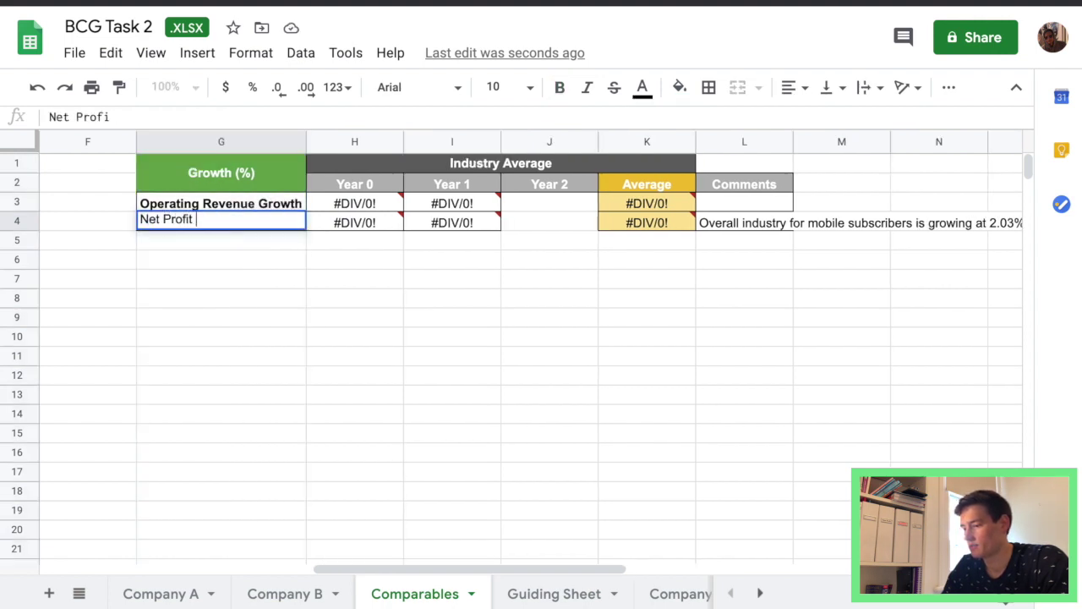
pyautogui.write('g')
pyautogui.press('BackSpace')
pyautogui.write('Growth')
pyautogui.press('Return')
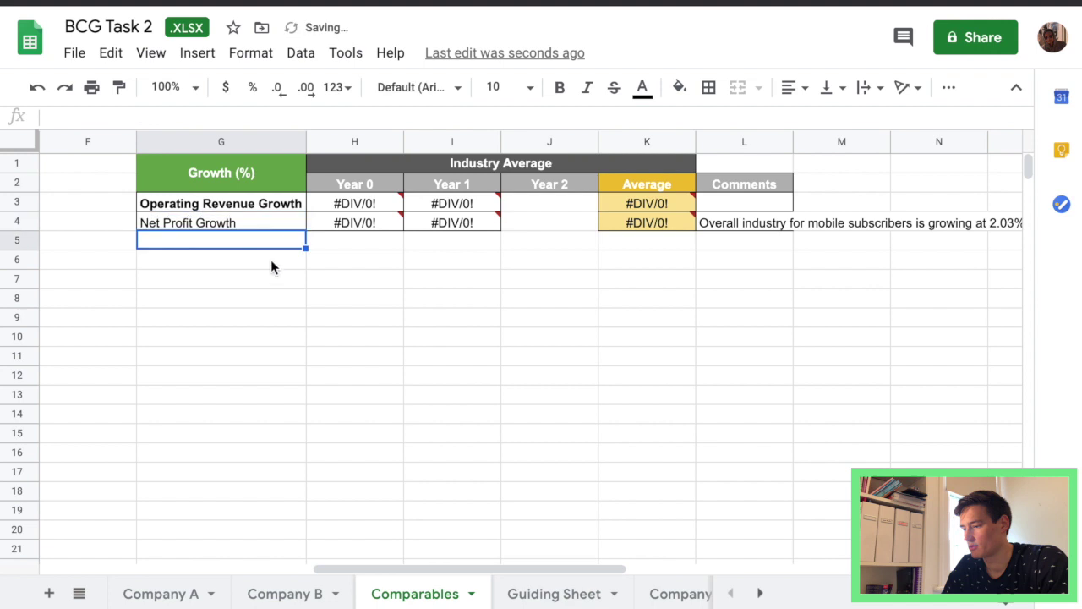
pyautogui.write('ARPU')
pyautogui.press('Return')
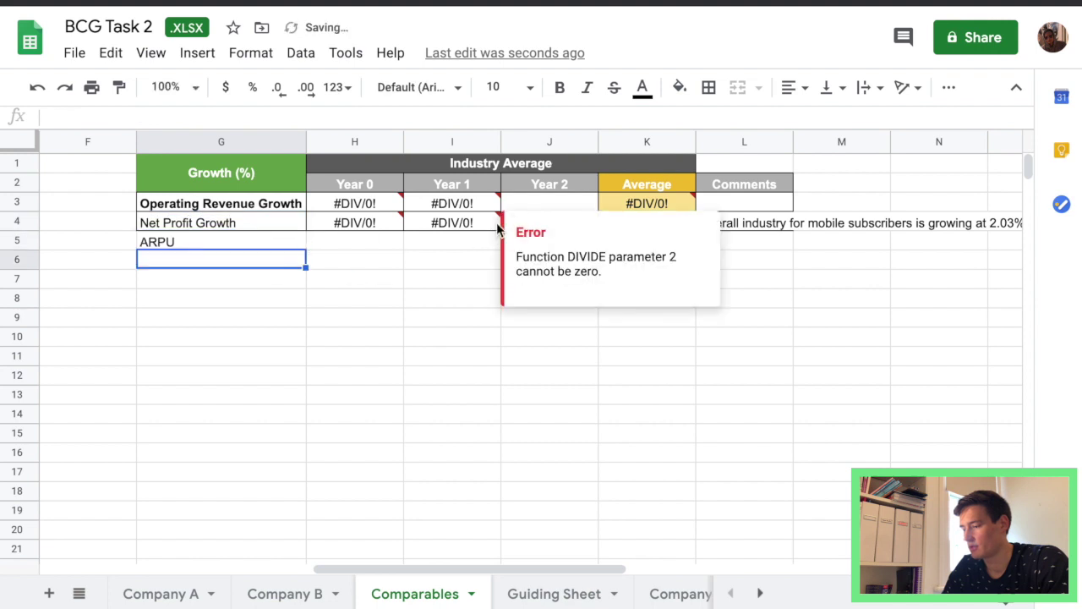
# Step: Apply all borders to the table body in rows 3 to 5
pyautogui.click(415, 242)
pyautogui.moveTo(273, 242); pyautogui.dragTo(632, 222)
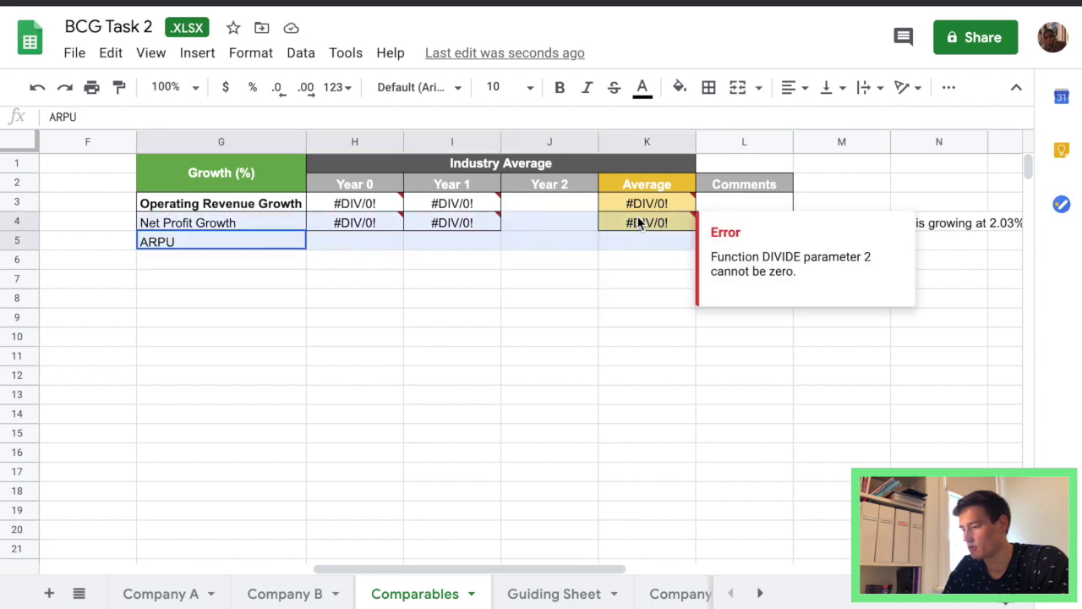
pyautogui.click(533, 203)
pyautogui.moveTo(302, 204); pyautogui.dragTo(640, 244)
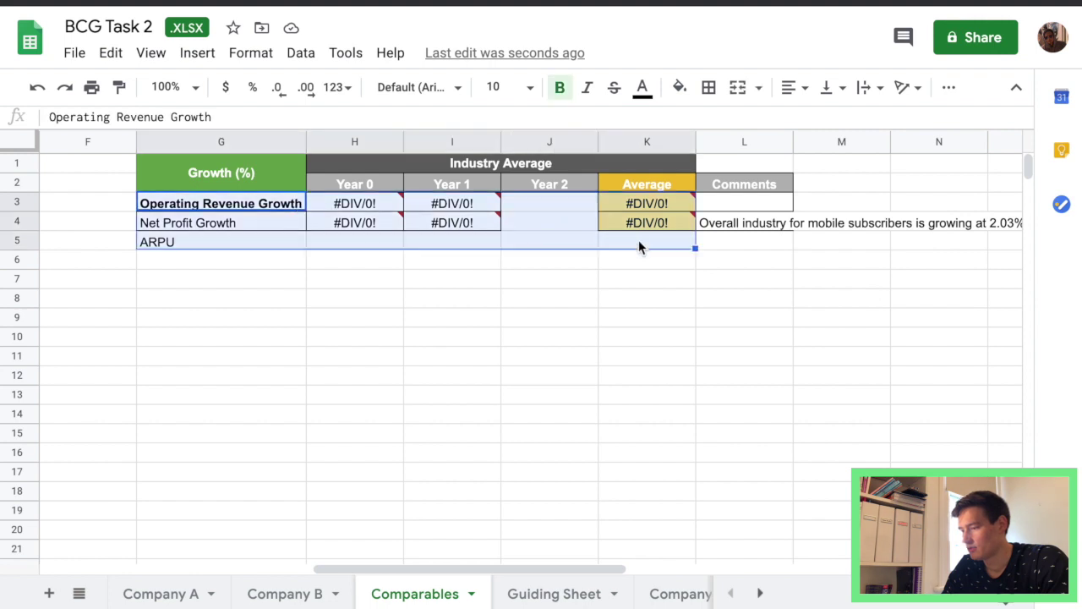
pyautogui.click(709, 87)
pyautogui.click(715, 123)
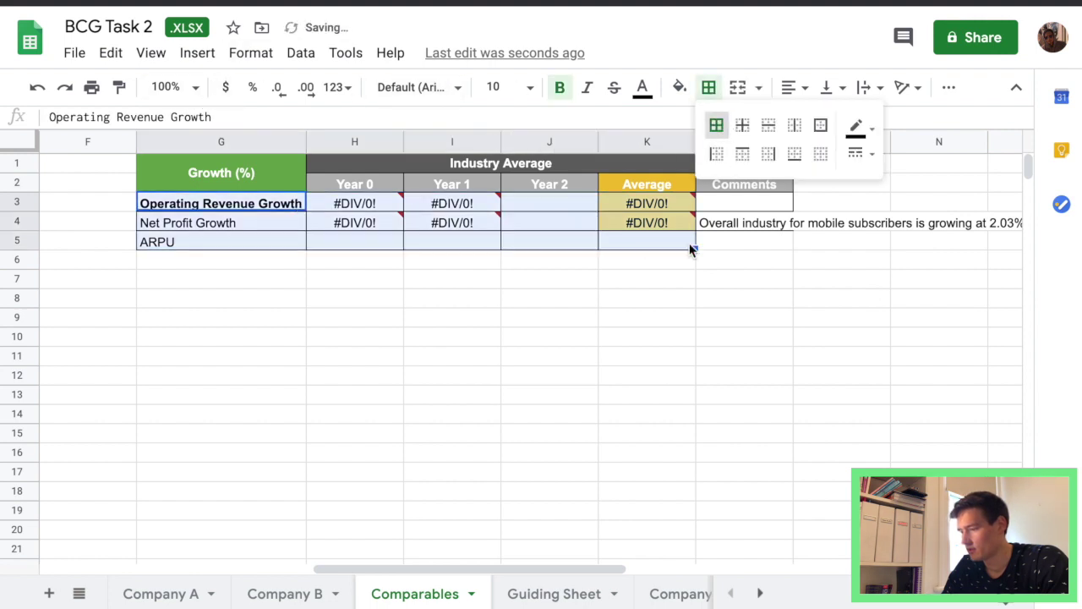
# Step: Merge the Industry Average header across to the Comments column
pyautogui.click(744, 222)
pyautogui.click(692, 168)
pyautogui.moveTo(692, 168); pyautogui.dragTo(706, 169)
pyautogui.hotkey('ctrl', 'z')
pyautogui.click(737, 87)
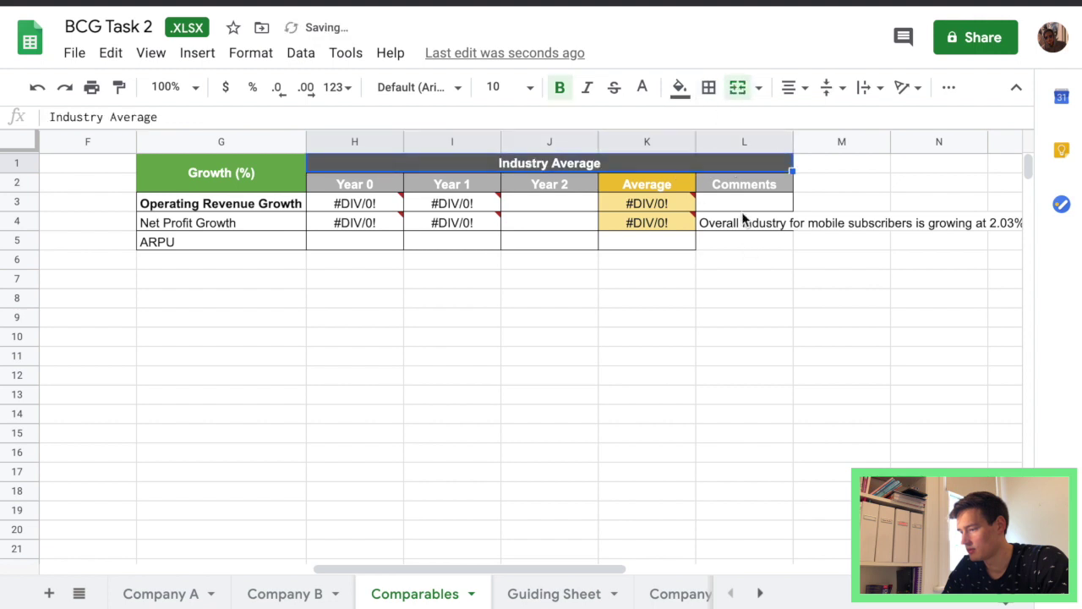
# Step: Clear the industry growth comment, the row averages and the #DIV/0! values
pyautogui.click(779, 188)
pyautogui.click(780, 225)
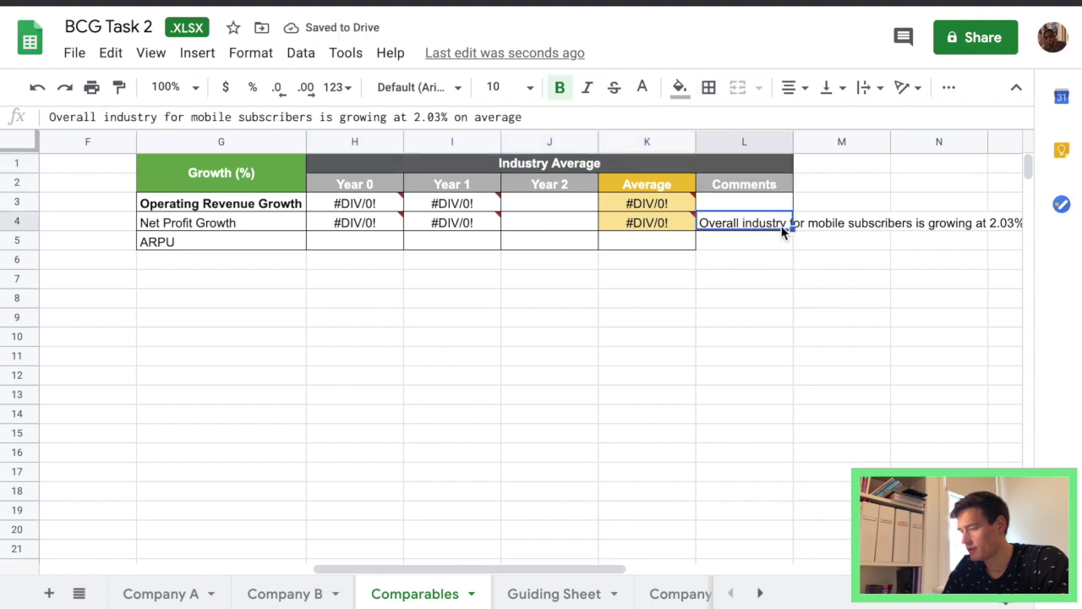
pyautogui.press('Delete')
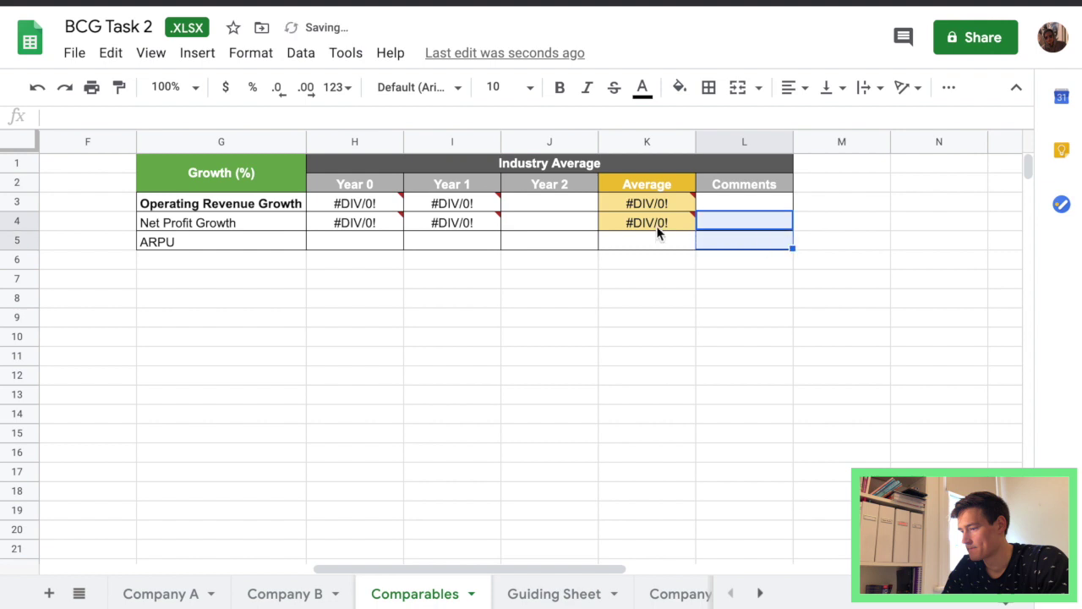
pyautogui.click(665, 222)
pyautogui.press('Delete')
pyautogui.press('Up')
pyautogui.press('Delete')
pyautogui.click(451, 223)
pyautogui.moveTo(451, 222); pyautogui.dragTo(354, 203)
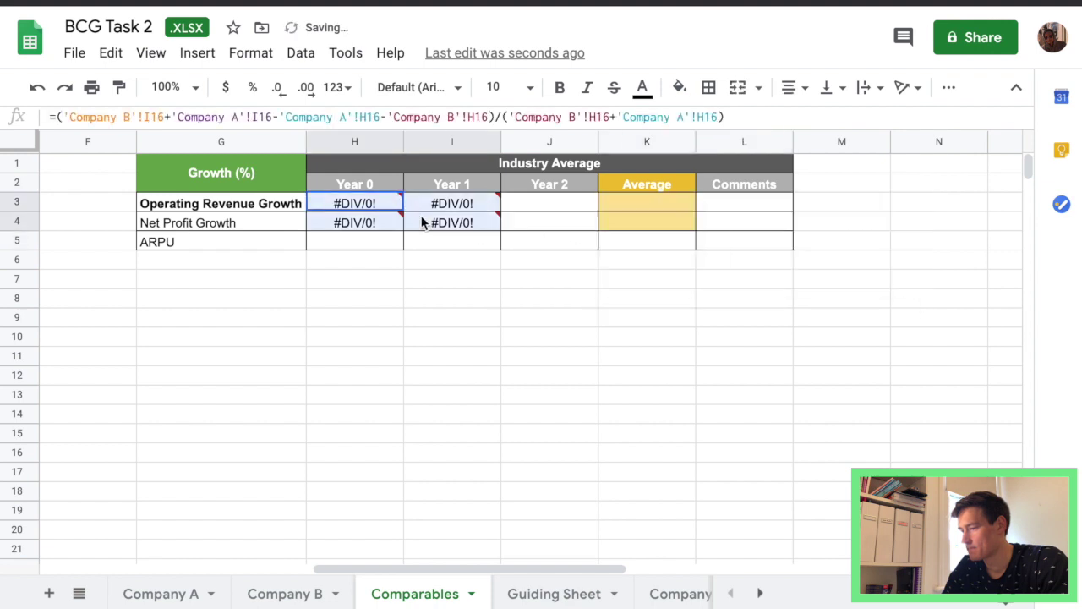
pyautogui.press('Delete')
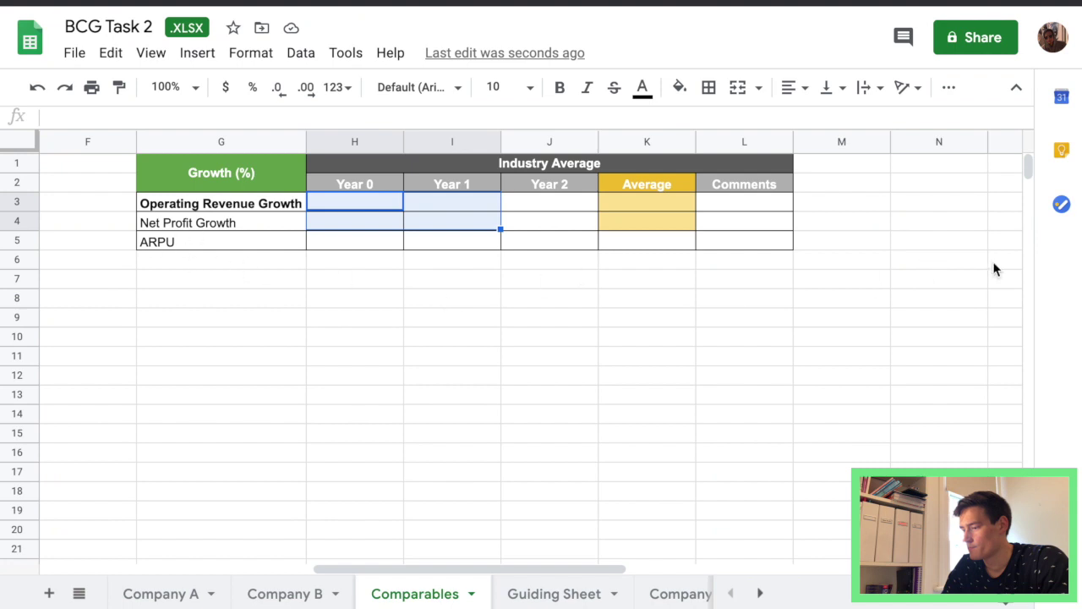
pyautogui.click(920, 242)
# Step: Enter the footnote '*Average Revenue Per User' beside the ARPU row
pyautogui.doubleClick(920, 242)
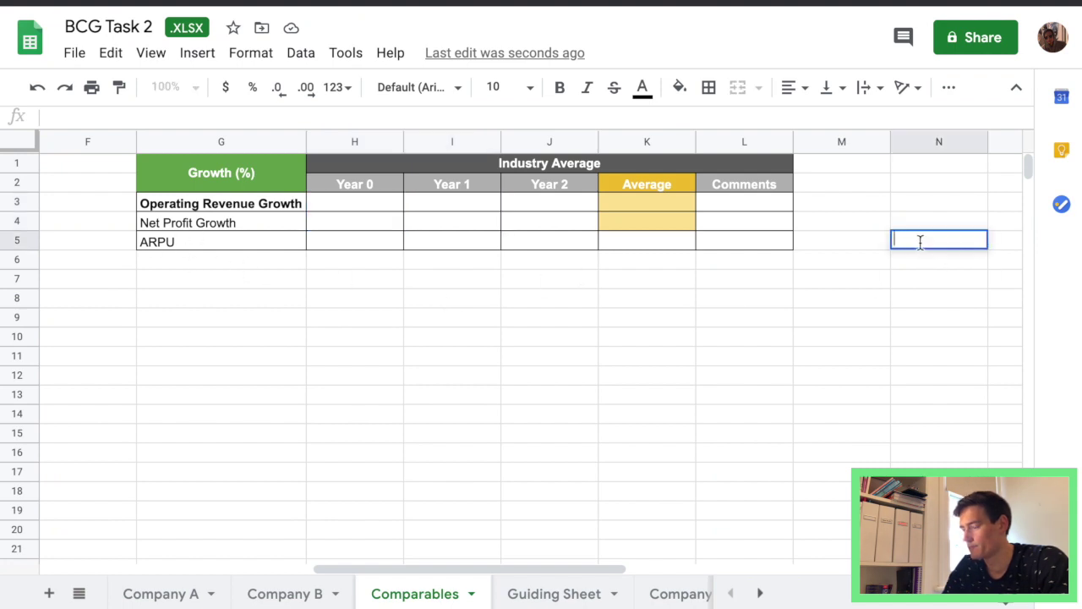
pyautogui.click(862, 241)
pyautogui.write('Avera')
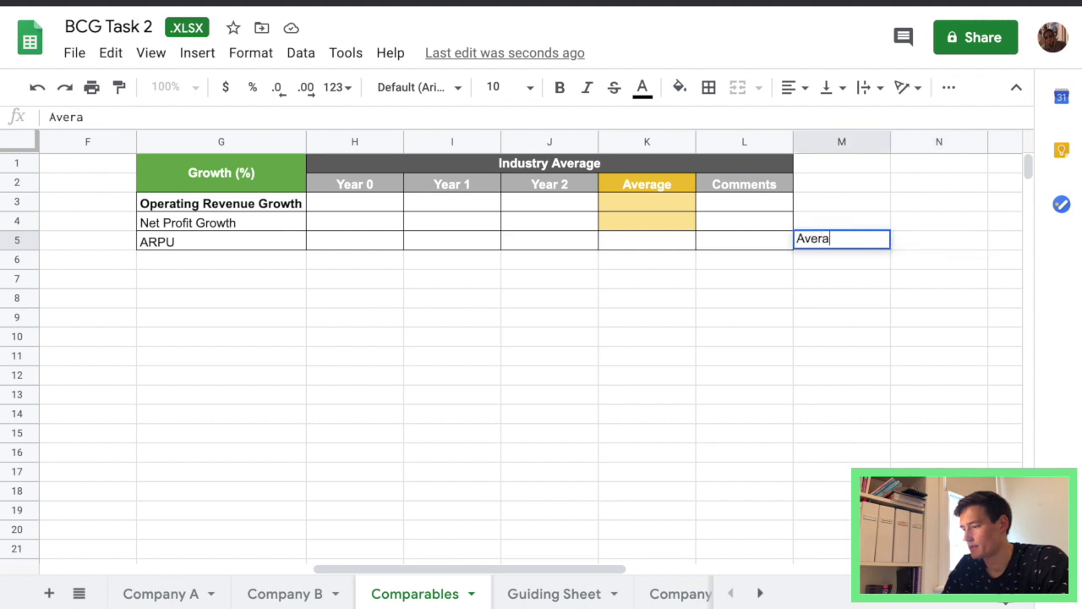
pyautogui.write('ge Revenue per User')
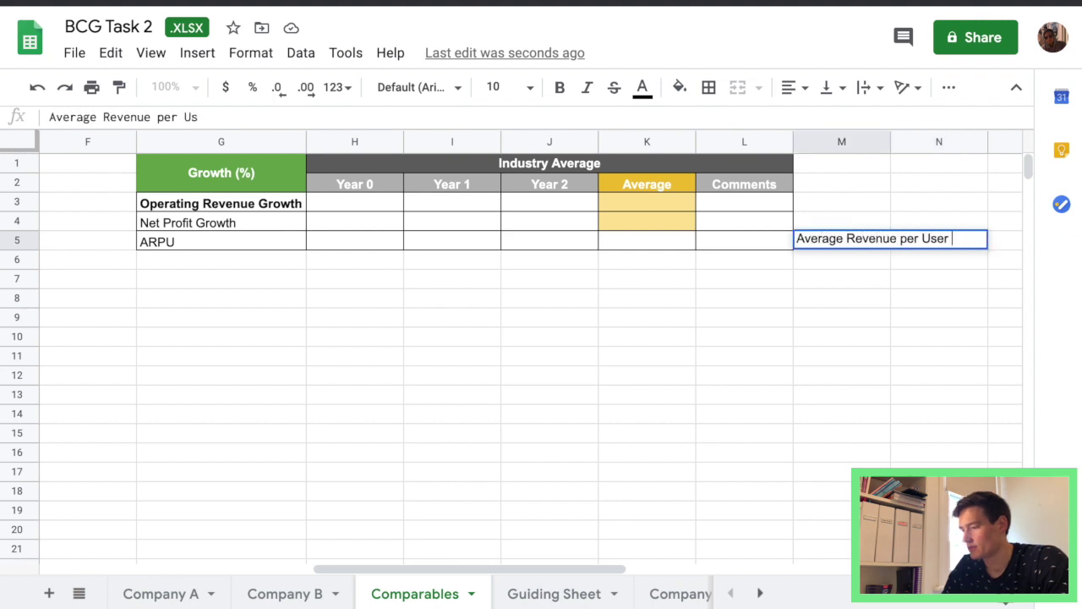
pyautogui.click(907, 240)
pyautogui.press('BackSpace')
pyautogui.write('P')
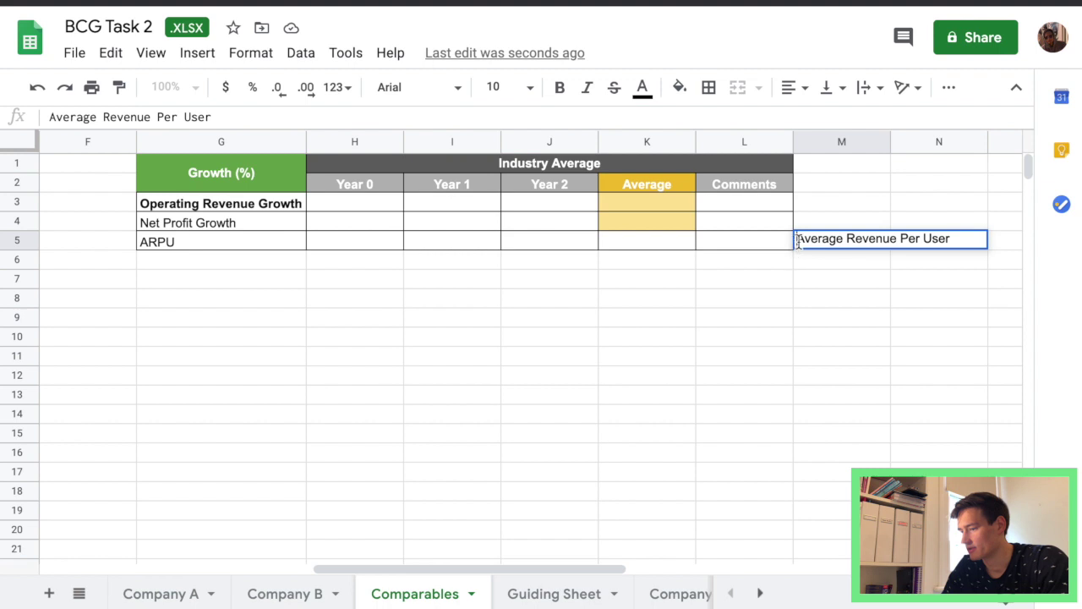
pyautogui.click(797, 239)
pyautogui.write('*')
pyautogui.press('Return')
# Step: Change the label to 'ARPU*', widen Comments, and extend the yellow average shading to ARPU
pyautogui.click(183, 240)
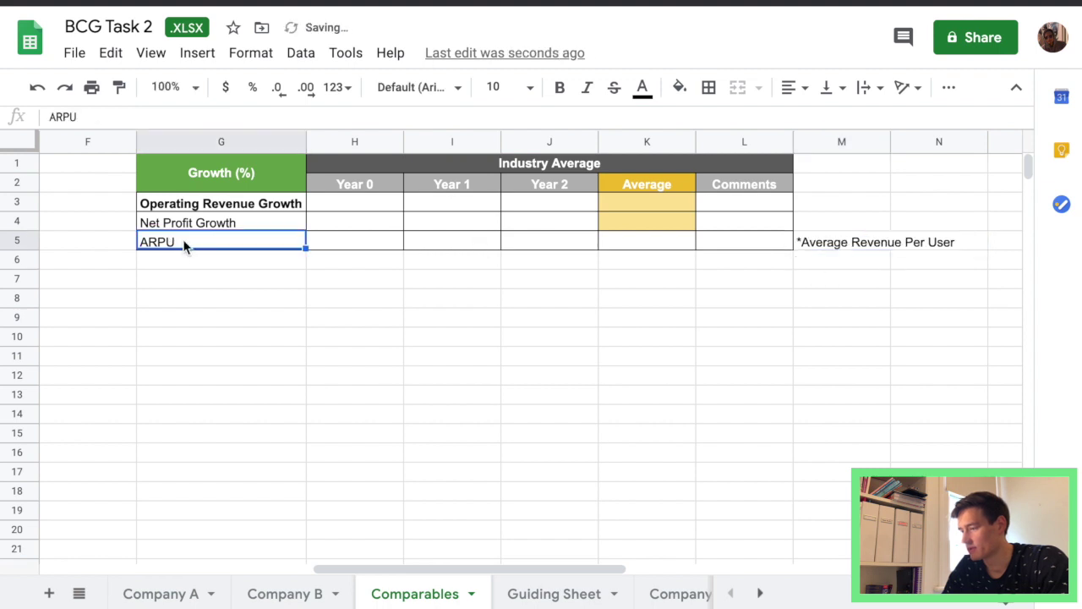
pyautogui.write('*')
pyautogui.press('Return')
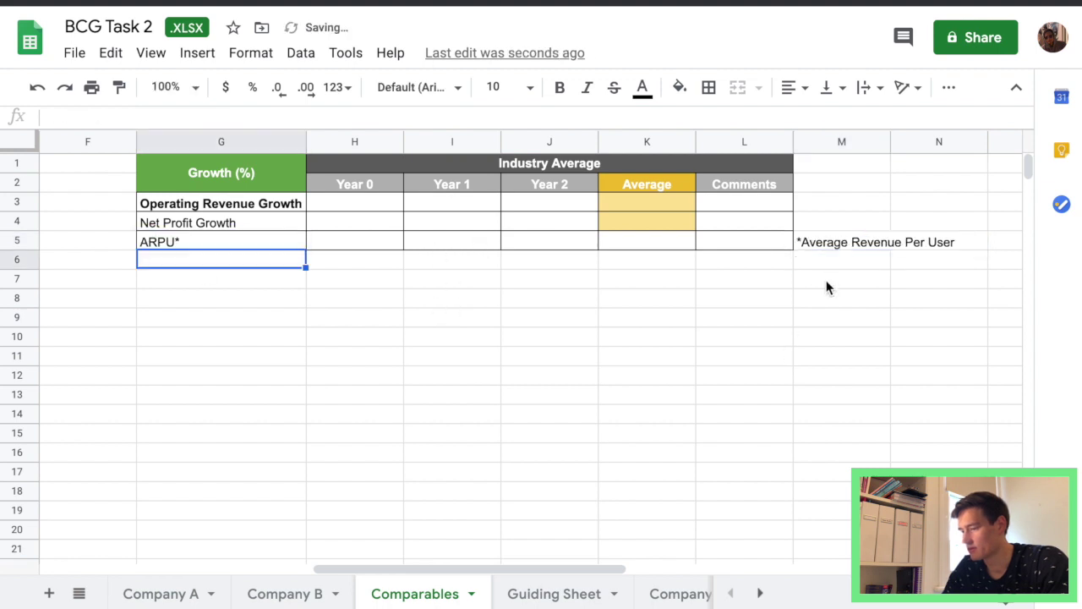
pyautogui.moveTo(793, 142); pyautogui.dragTo(918, 142)
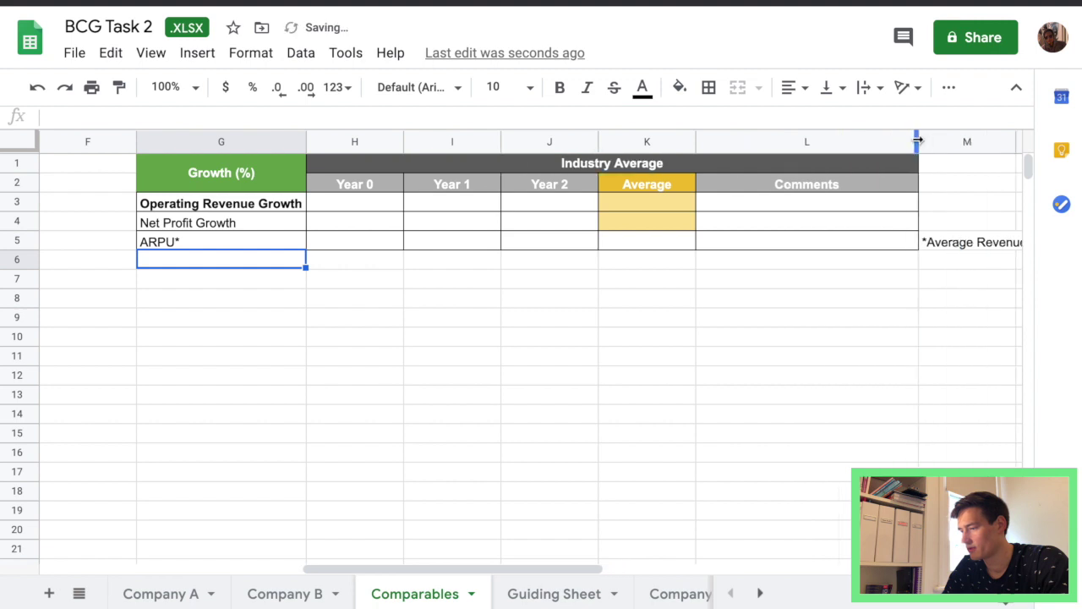
pyautogui.click(673, 227)
pyautogui.moveTo(695, 231); pyautogui.dragTo(696, 245)
# Step: Rename the table title from 'Growth (%)' to 'Comparables'
pyautogui.doubleClick(262, 177)
pyautogui.press('BackSpace')
pyautogui.press('BackSpace')
pyautogui.press('BackSpace')
pyautogui.press('BackSpace')
pyautogui.press('BackSpace')
pyautogui.press('BackSpace')
pyautogui.press('BackSpace')
pyautogui.press('BackSpace')
pyautogui.press('BackSpace')
pyautogui.press('BackSpace')
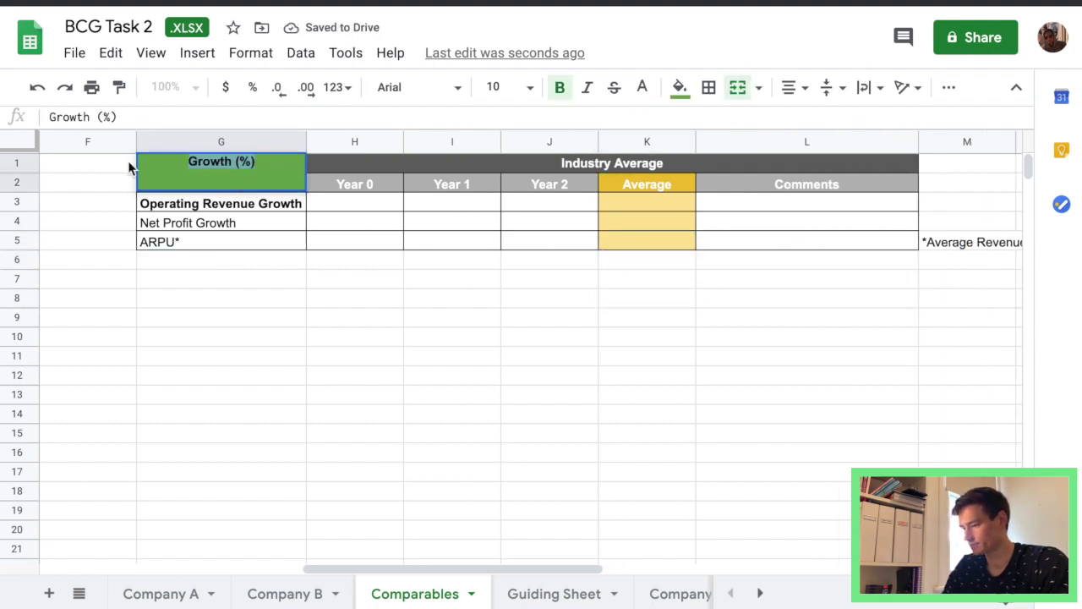
pyautogui.write('Comparables')
pyautogui.click(659, 301)
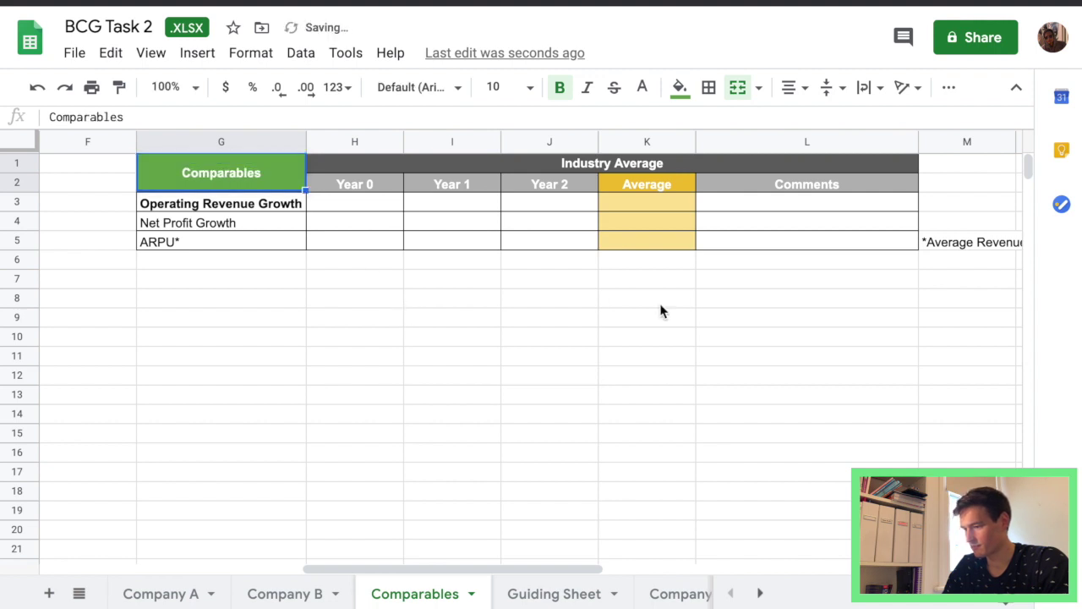
pyautogui.hscroll(3, 744, 355)
pyautogui.hscroll(-2, 854, 220)
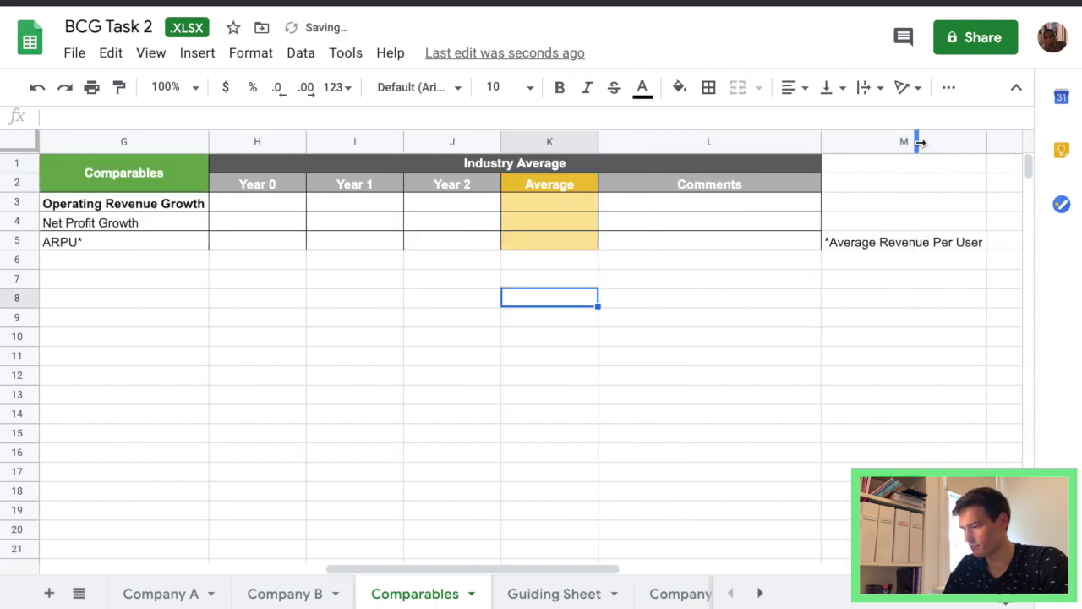
# Step: Move the footnote cell to sit directly below the ARPU row
pyautogui.click(921, 244)
pyautogui.hscroll(-2, 807, 286)
pyautogui.click(808, 292)
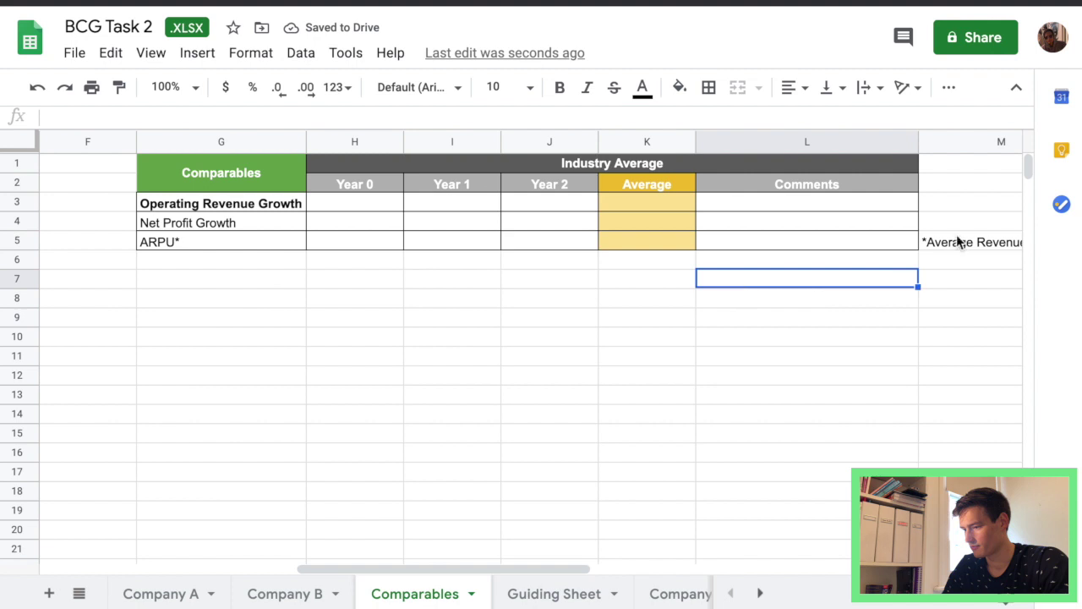
pyautogui.click(958, 239)
pyautogui.moveTo(963, 233); pyautogui.dragTo(203, 273)
pyautogui.click(355, 278)
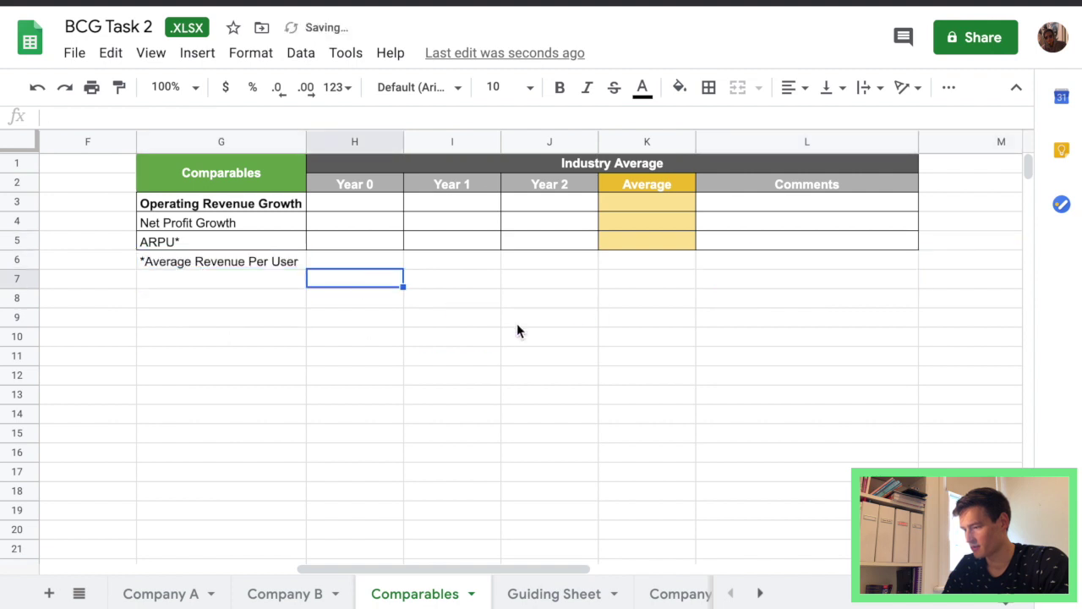
pyautogui.click(652, 317)
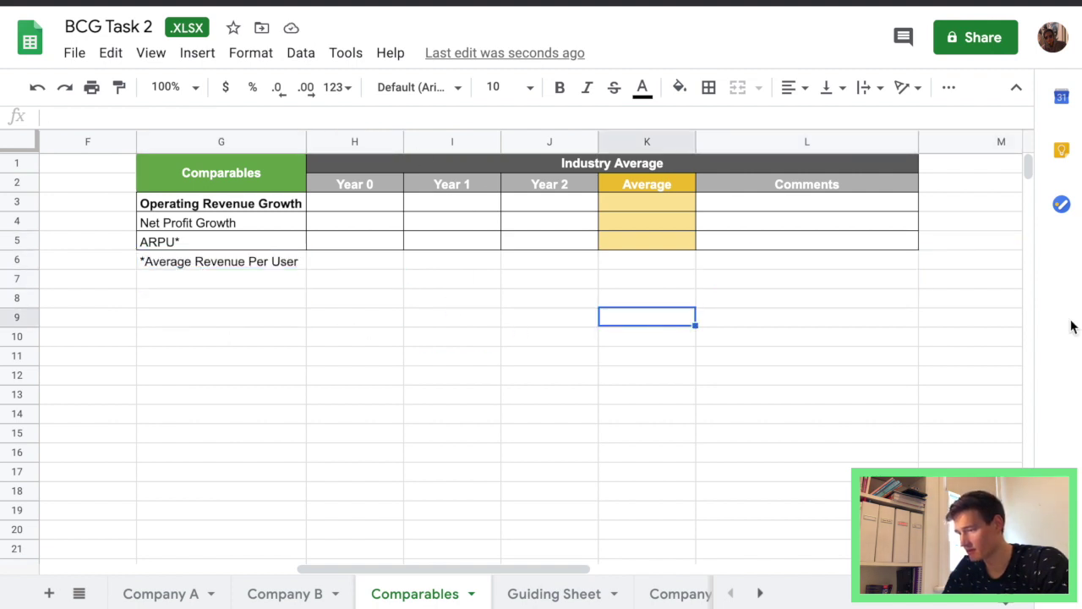
pyautogui.click(220, 203)
# Step: Unbold the Operating Revenue Growth label and review the Net Profit Growth Year 1 formula
pyautogui.hotkey('ctrl', 'b')
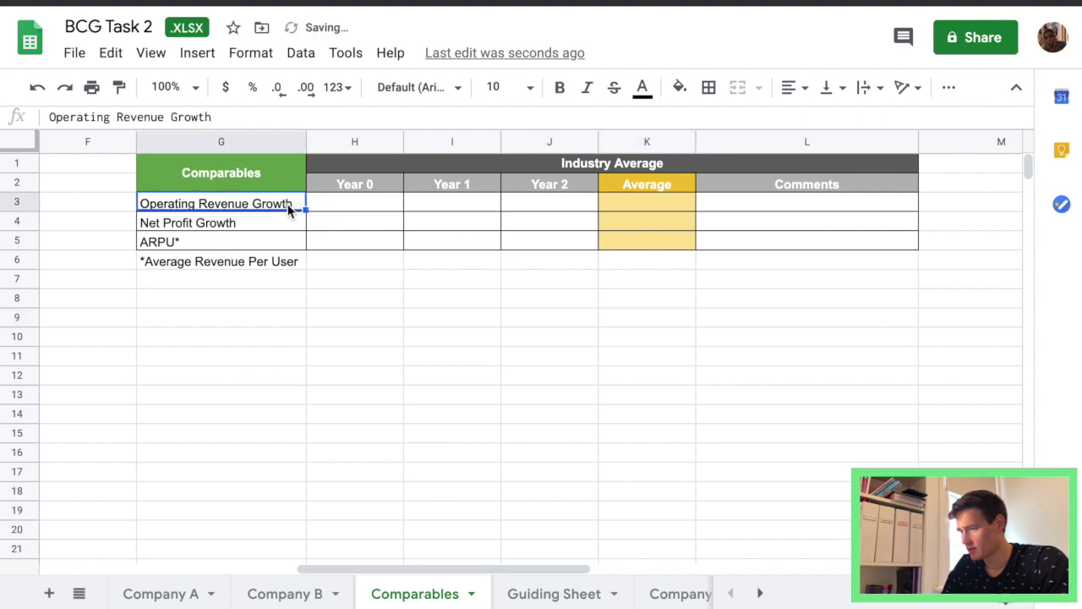
pyautogui.click(221, 173)
pyautogui.click(708, 87)
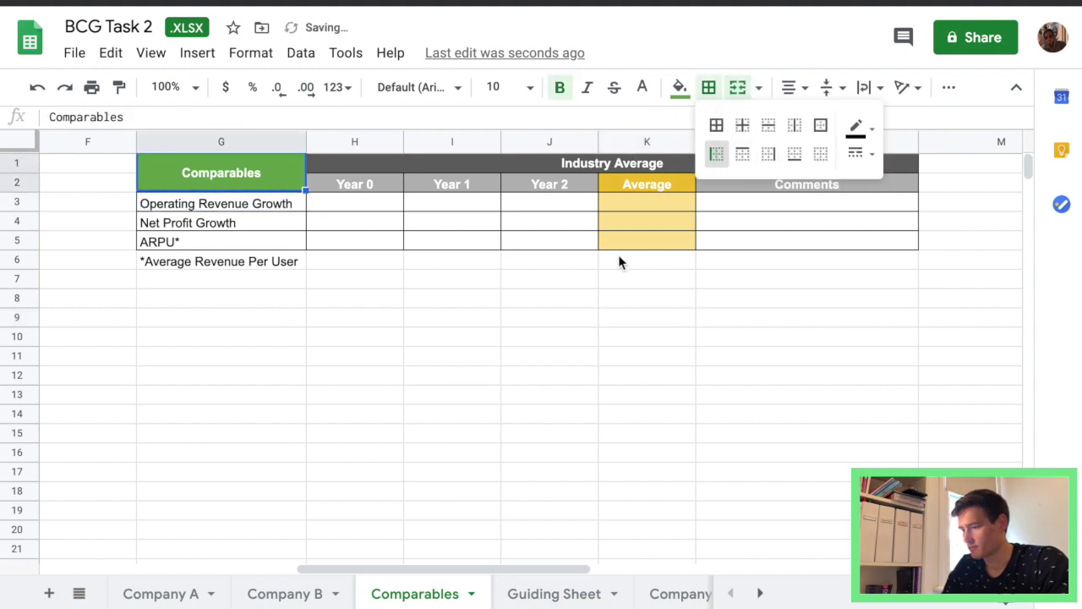
pyautogui.click(624, 278)
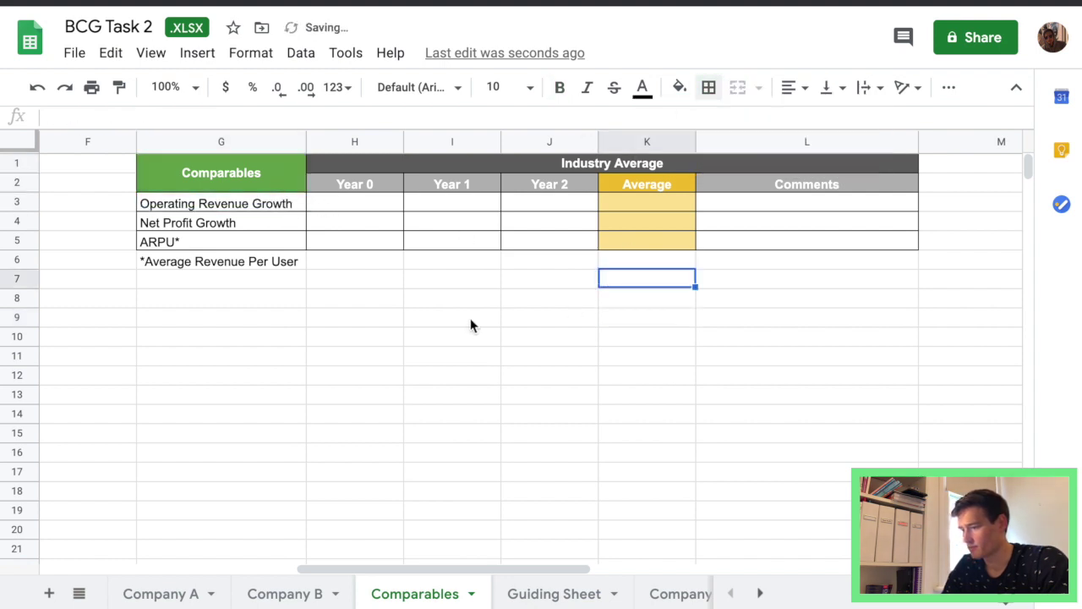
pyautogui.click(381, 206)
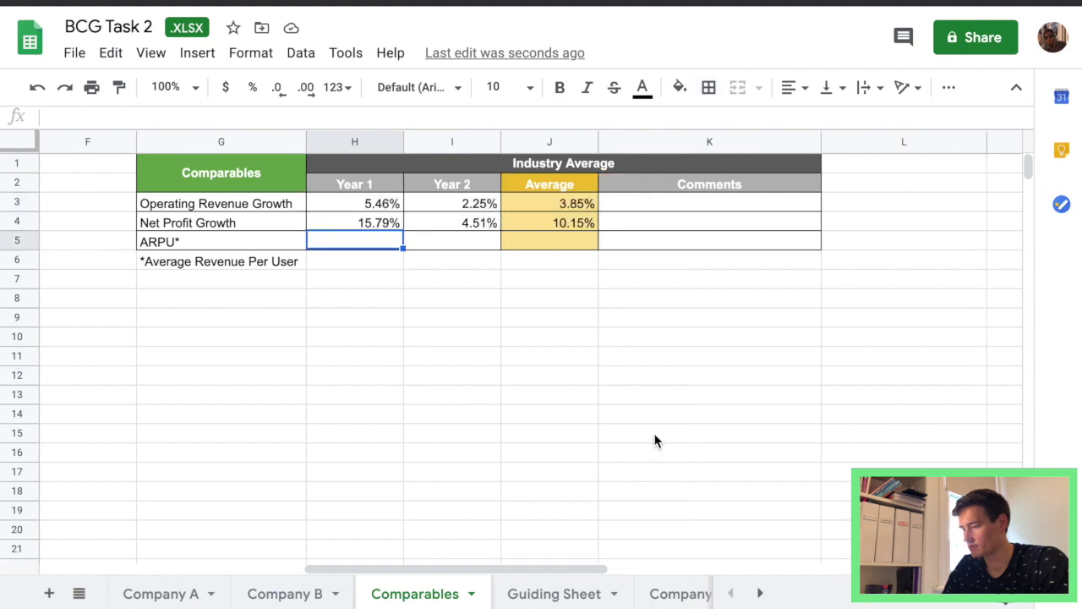
pyautogui.hscroll(-10, 655, 440)
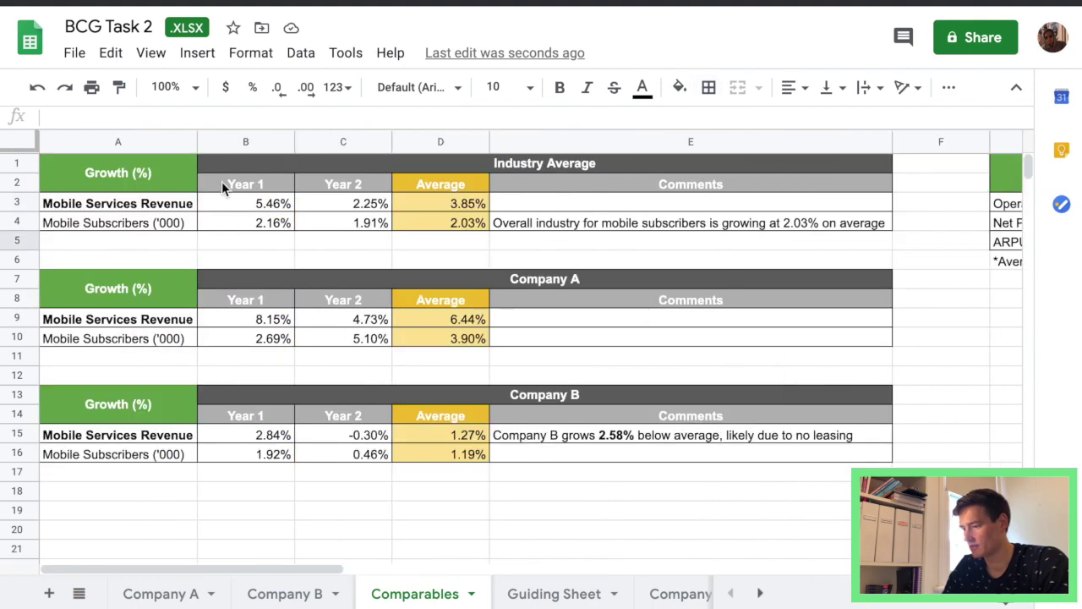
pyautogui.hscroll(6, 460, 211)
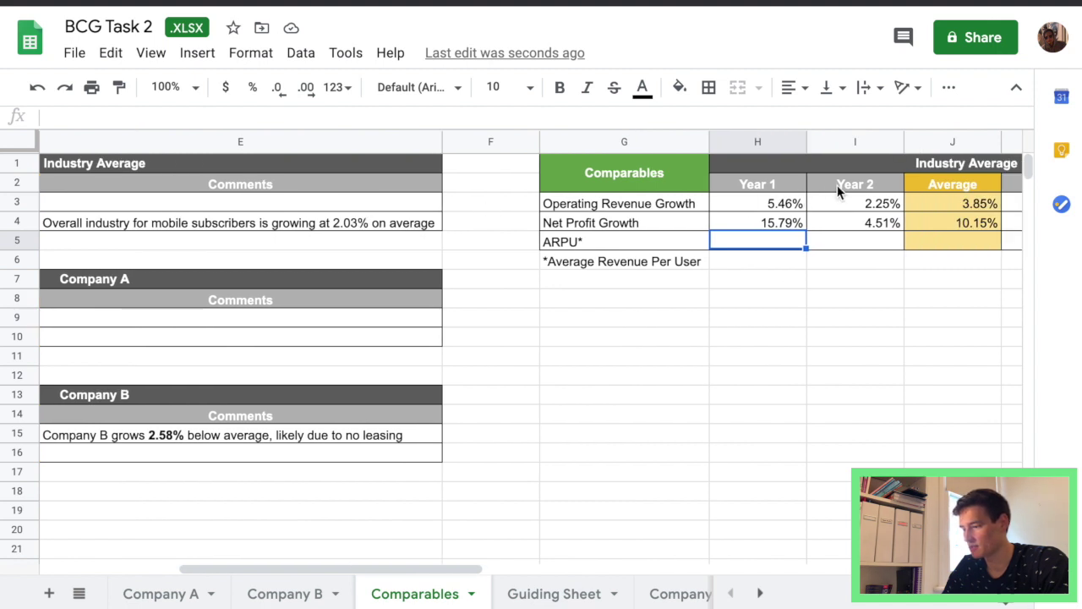
pyautogui.click(779, 228)
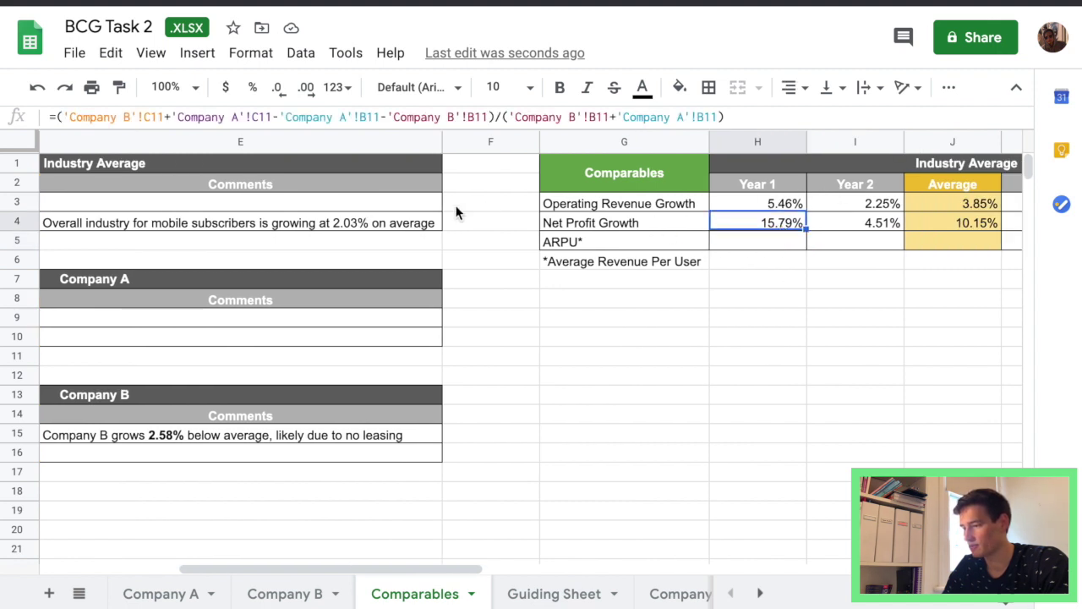
# Step: In the Year 1 ARPU cell, sum Company B and Company A mobile service revenue (C14)
pyautogui.hscroll(5, 800, 403)
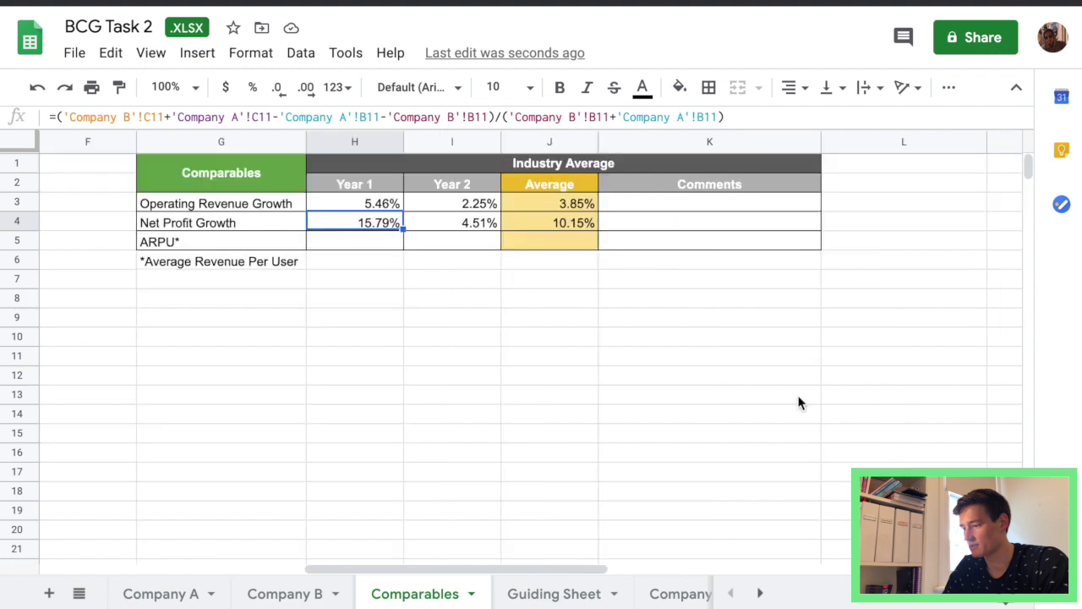
pyautogui.hscroll(-1, 799, 403)
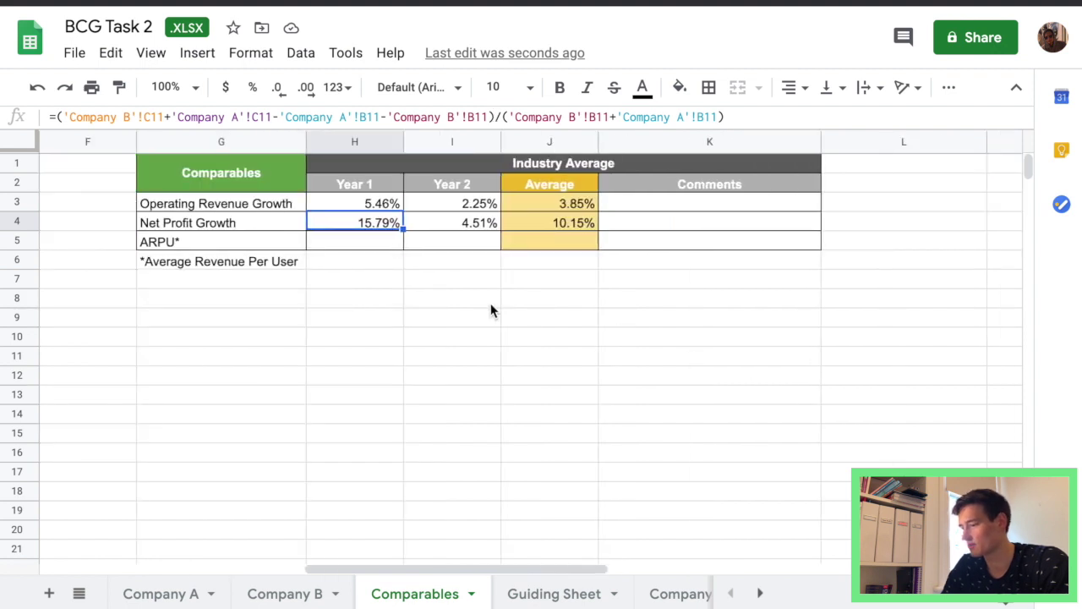
pyautogui.click(284, 260)
pyautogui.click(348, 227)
pyautogui.click(336, 245)
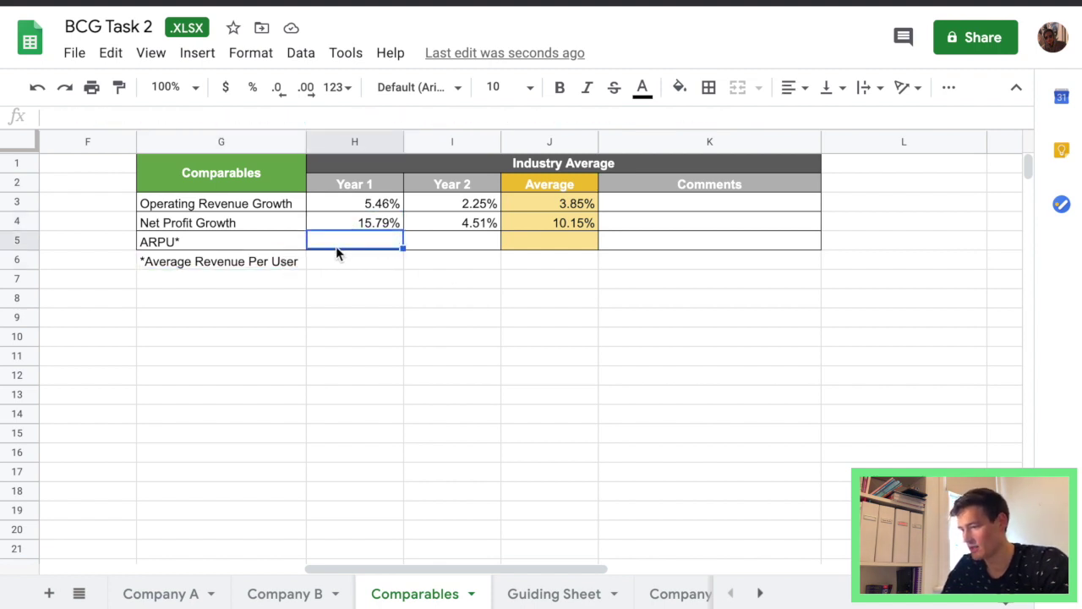
pyautogui.write('=(')
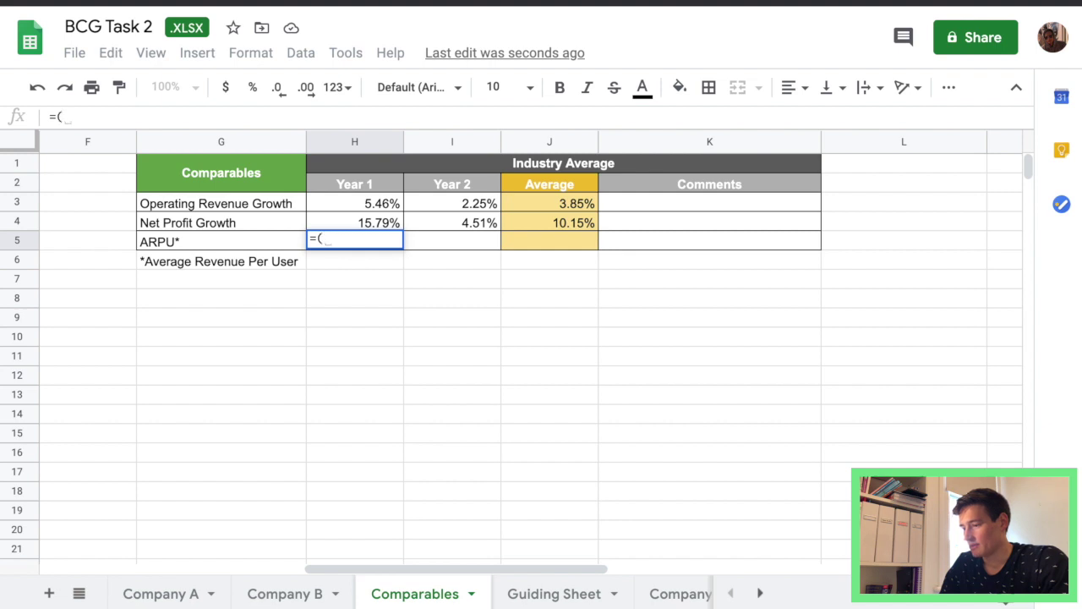
pyautogui.click(293, 595)
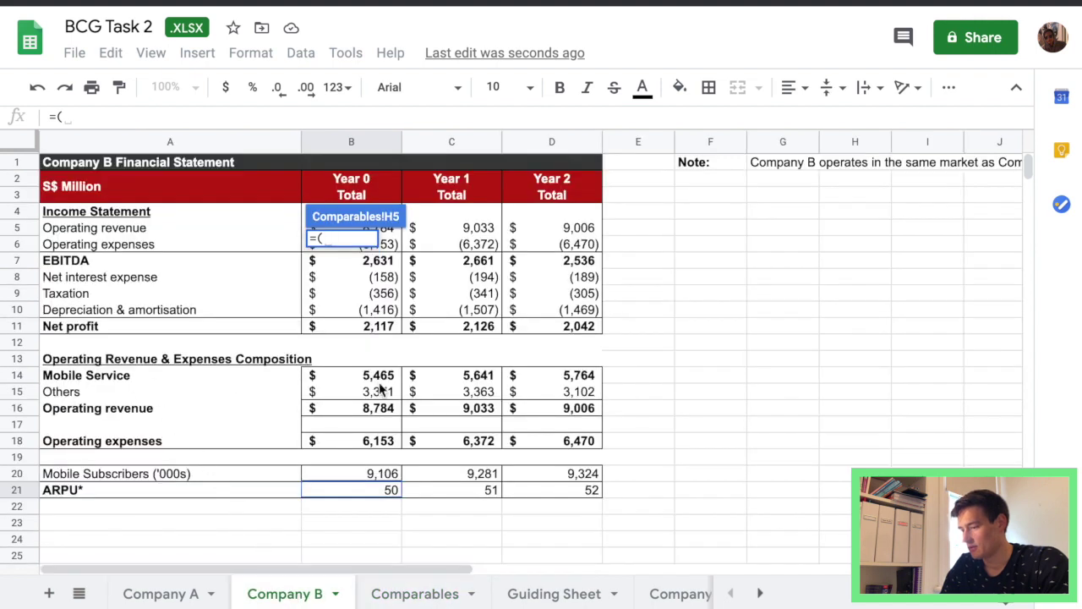
pyautogui.click(436, 376)
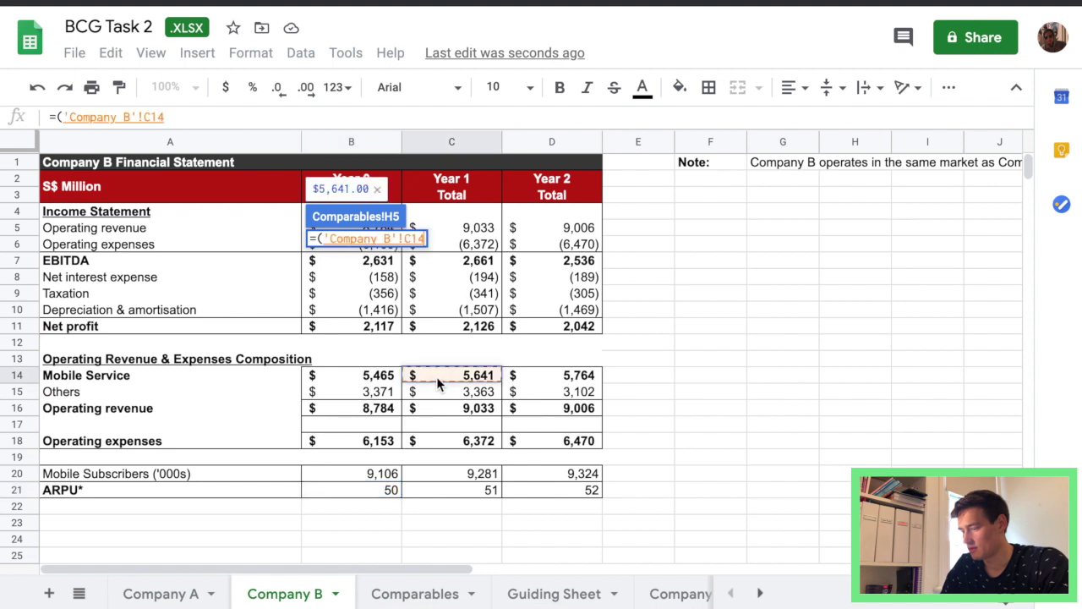
pyautogui.write('+')
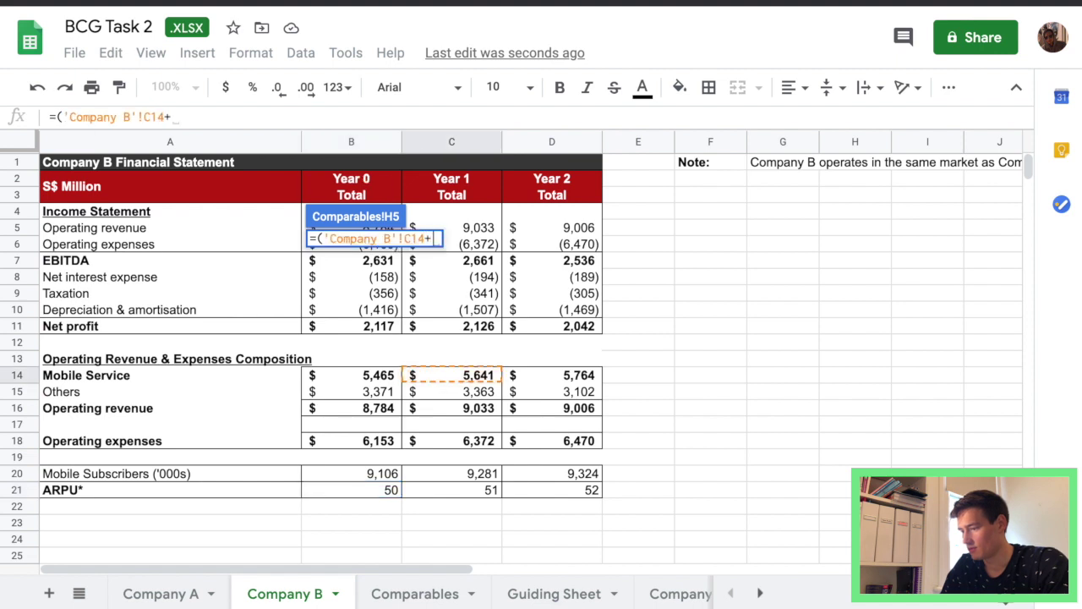
pyautogui.click(191, 592)
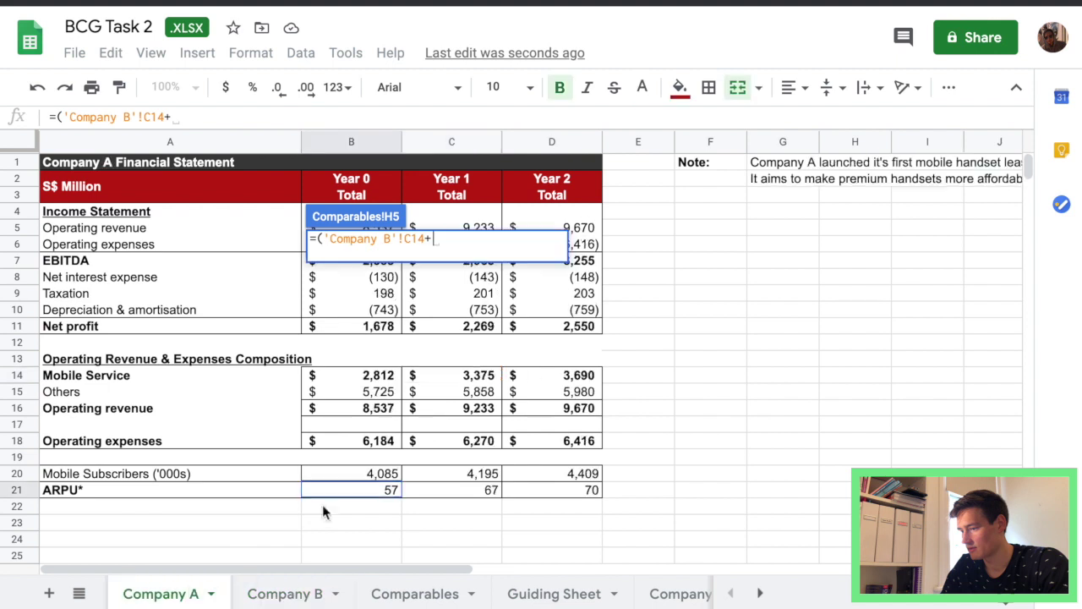
pyautogui.click(465, 374)
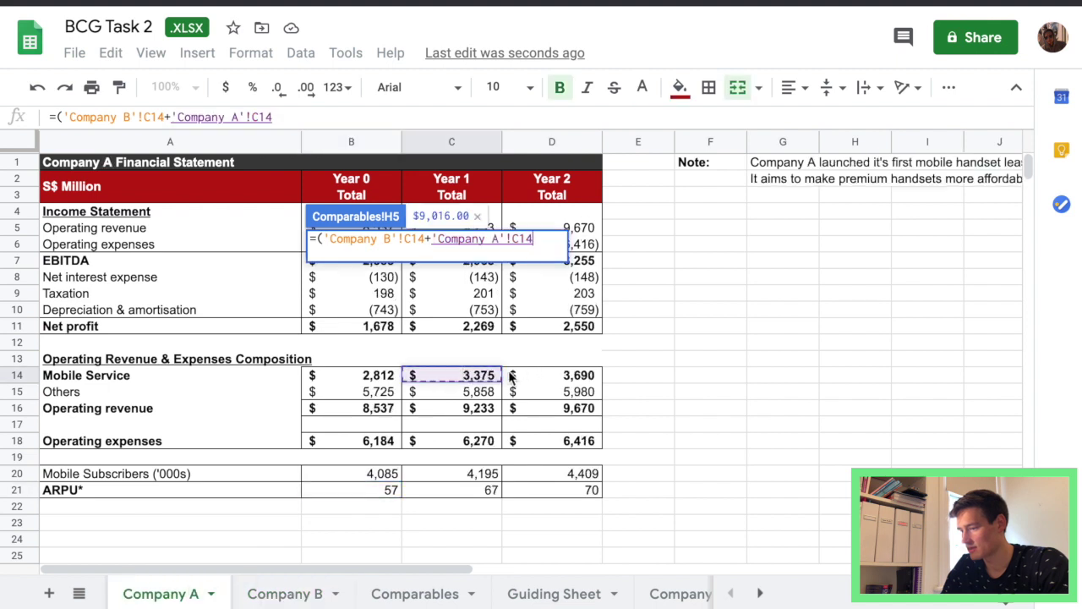
pyautogui.write(')/')
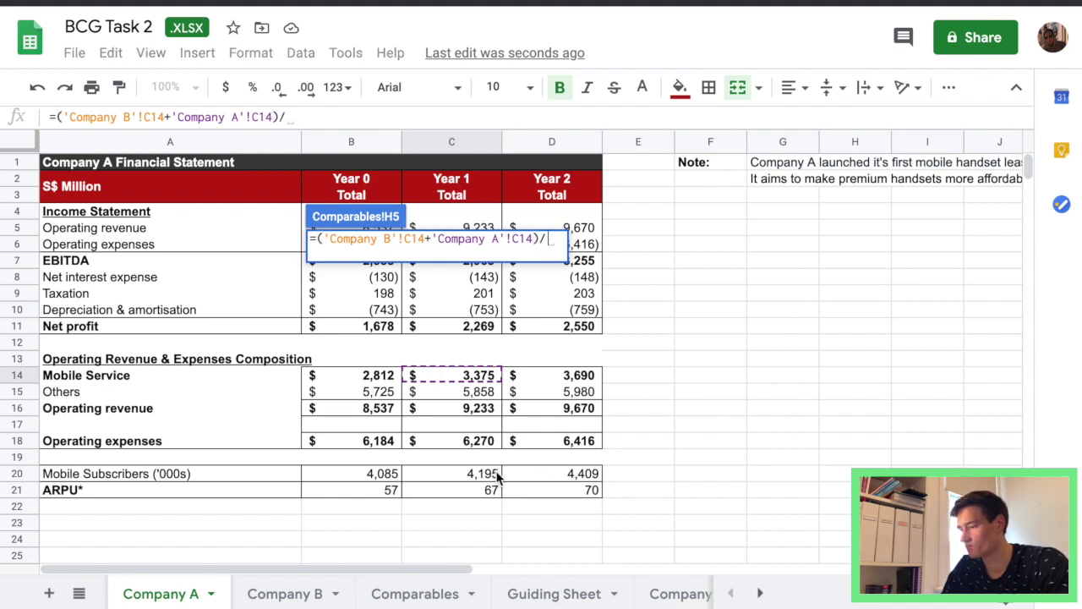
# Step: Divide by both companies' Year 1 subscribers (C20) and multiply by 1000, giving $669.04
pyautogui.write('(')
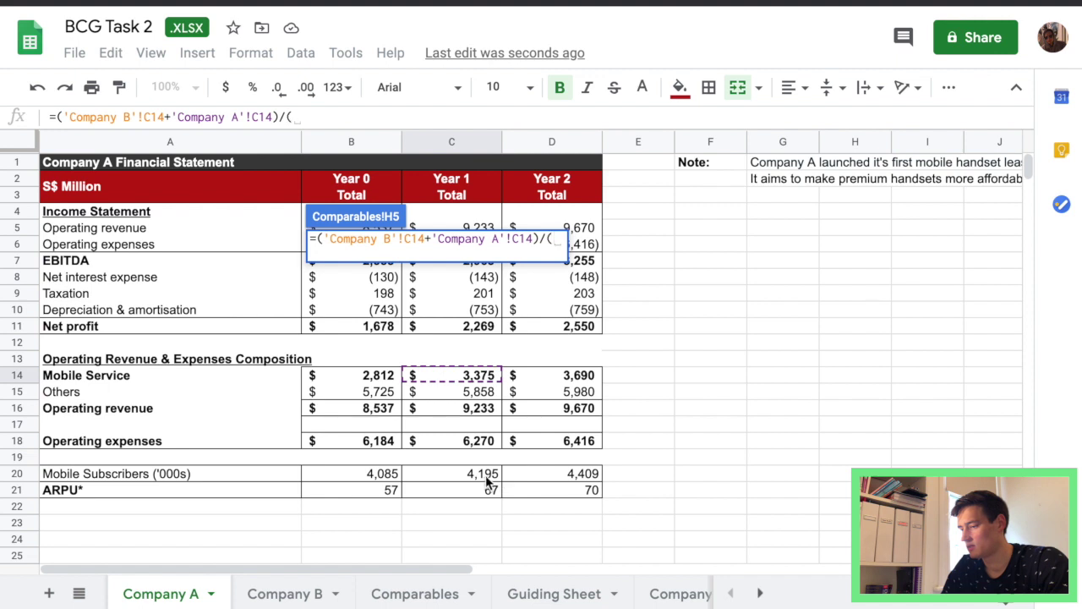
pyautogui.click(486, 474)
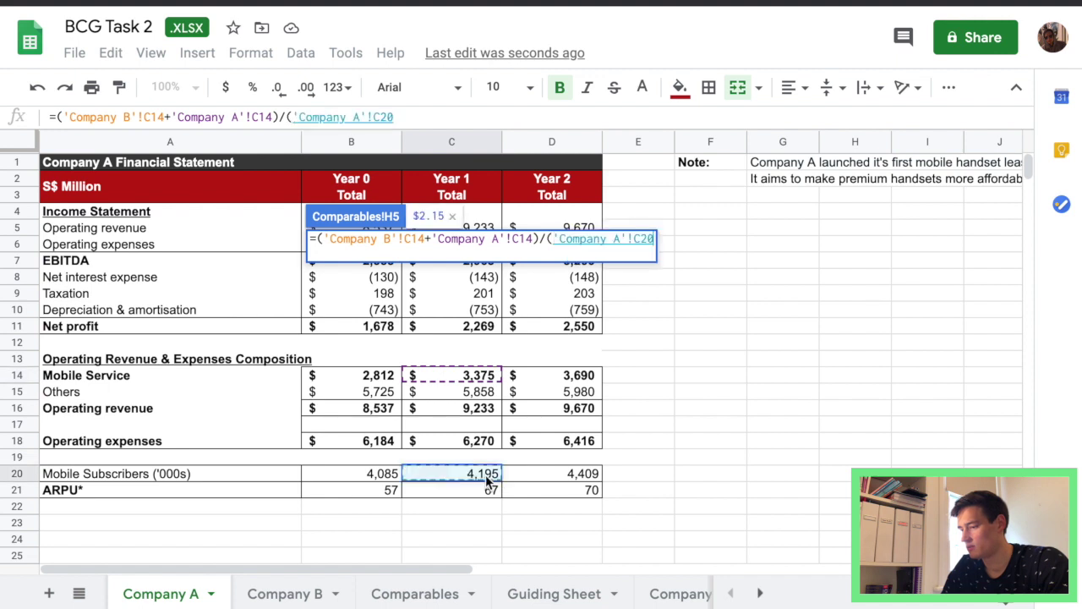
pyautogui.write('+')
pyautogui.click(285, 594)
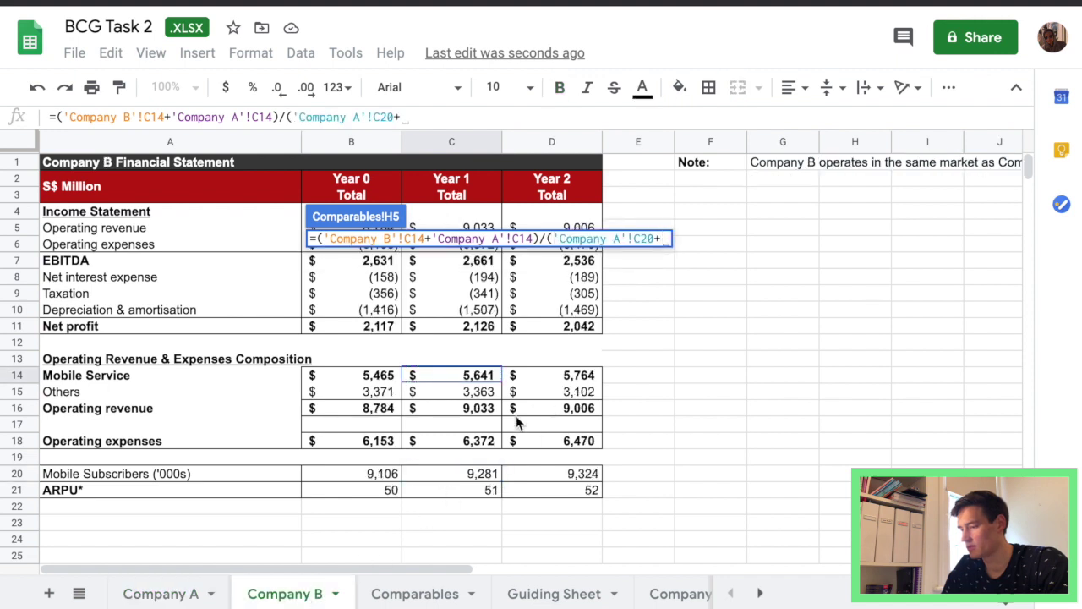
pyautogui.click(491, 476)
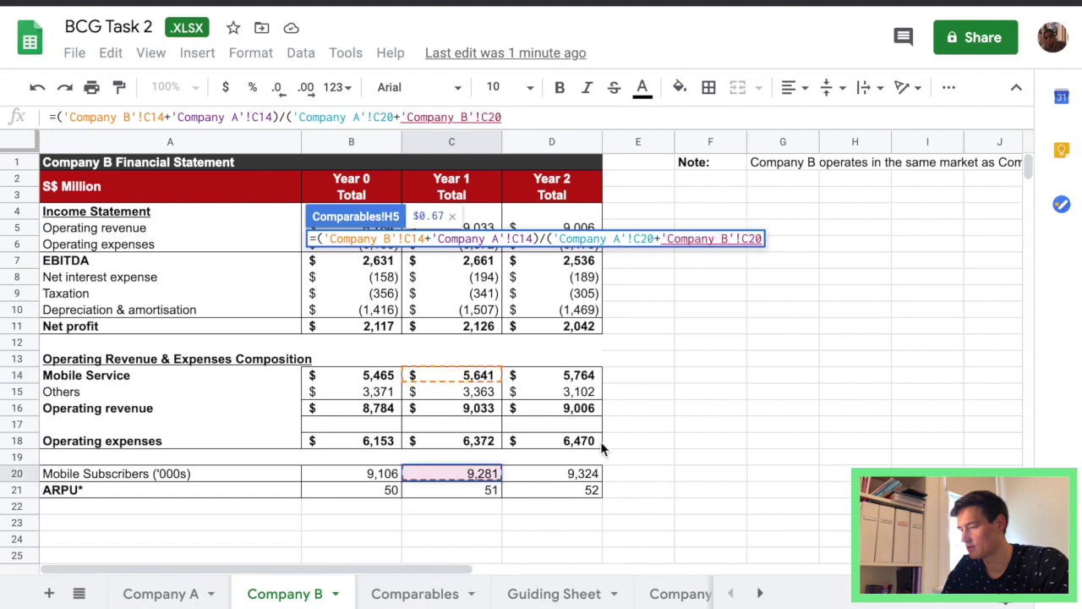
pyautogui.write(')')
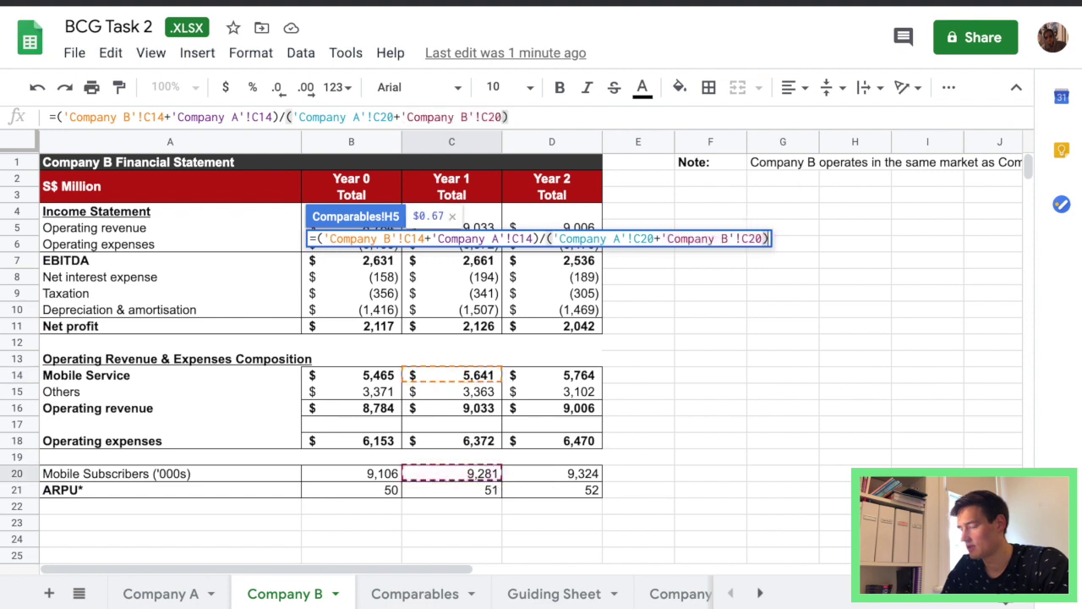
pyautogui.write('*1000')
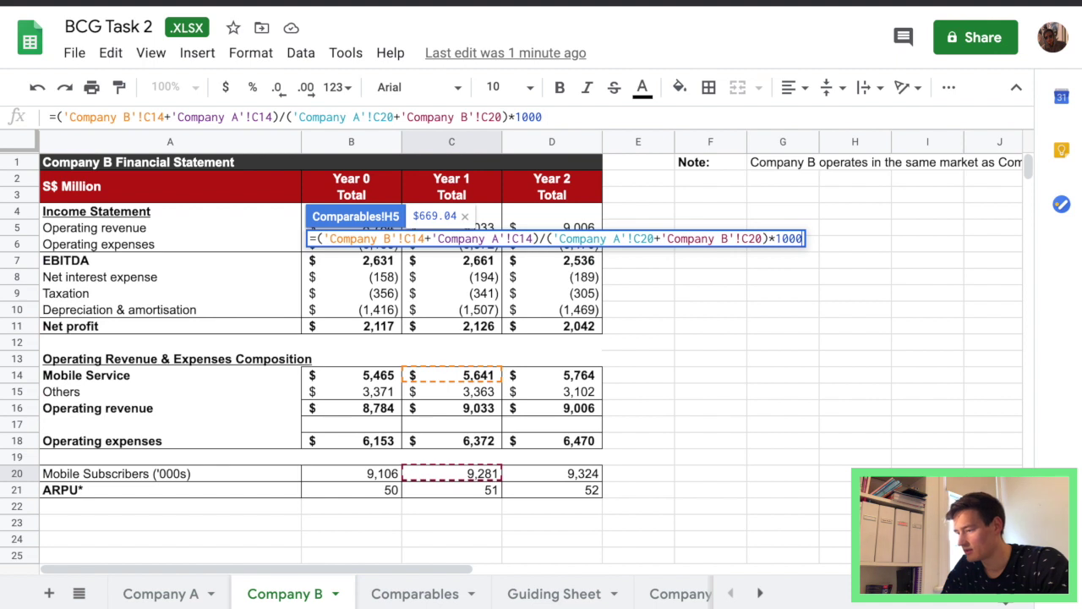
pyautogui.press('Return')
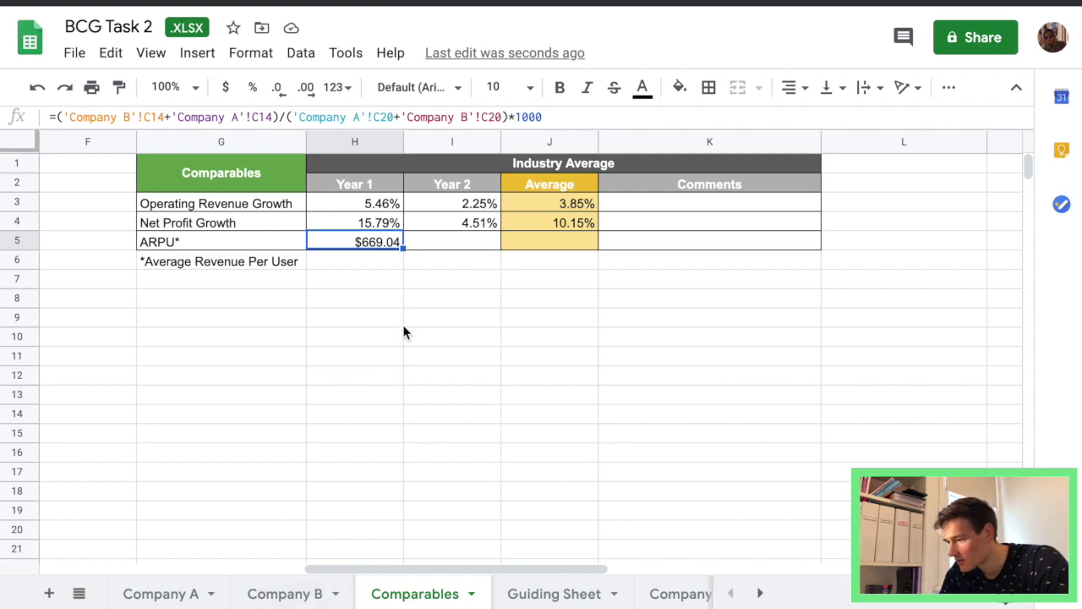
# Step: After checking Company A's statement, copy the ARPU formula into Year 2 ($688.41)
pyautogui.click(182, 596)
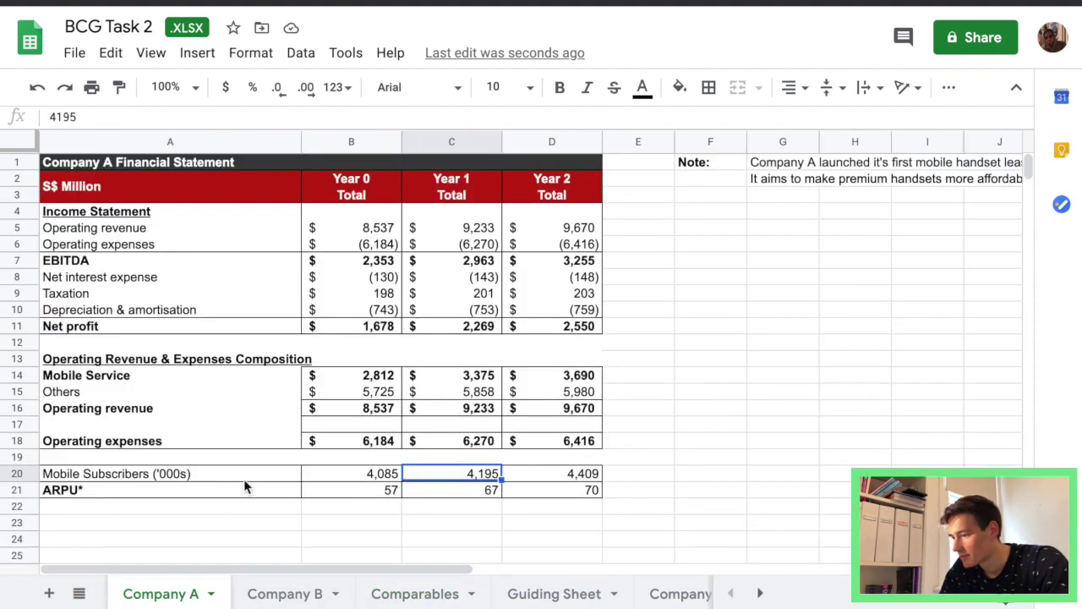
pyautogui.scroll(-1, 243, 482)
pyautogui.scroll(1, 244, 448)
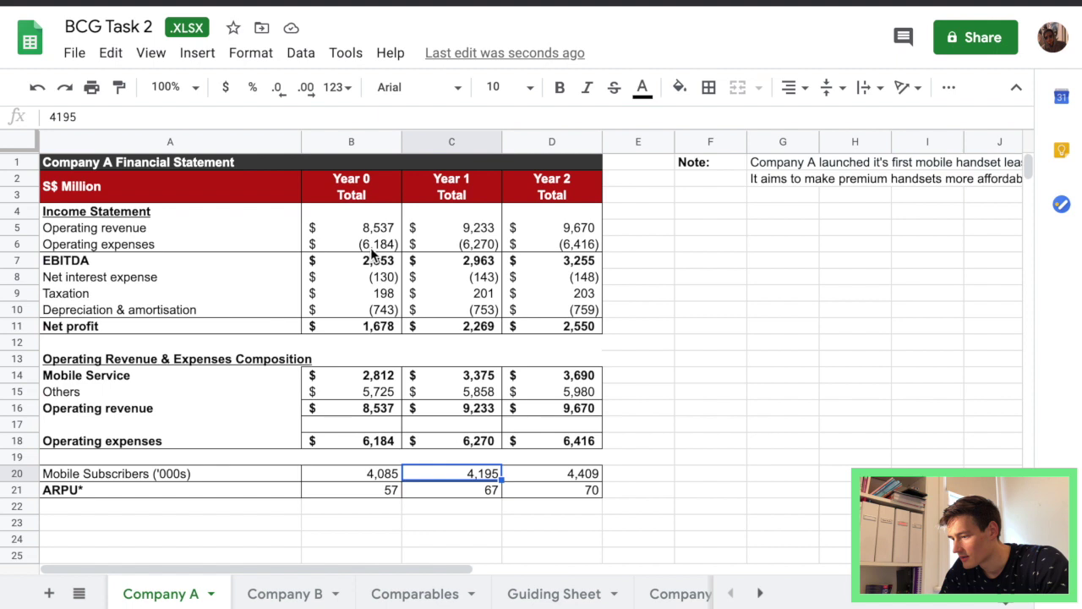
pyautogui.click(384, 595)
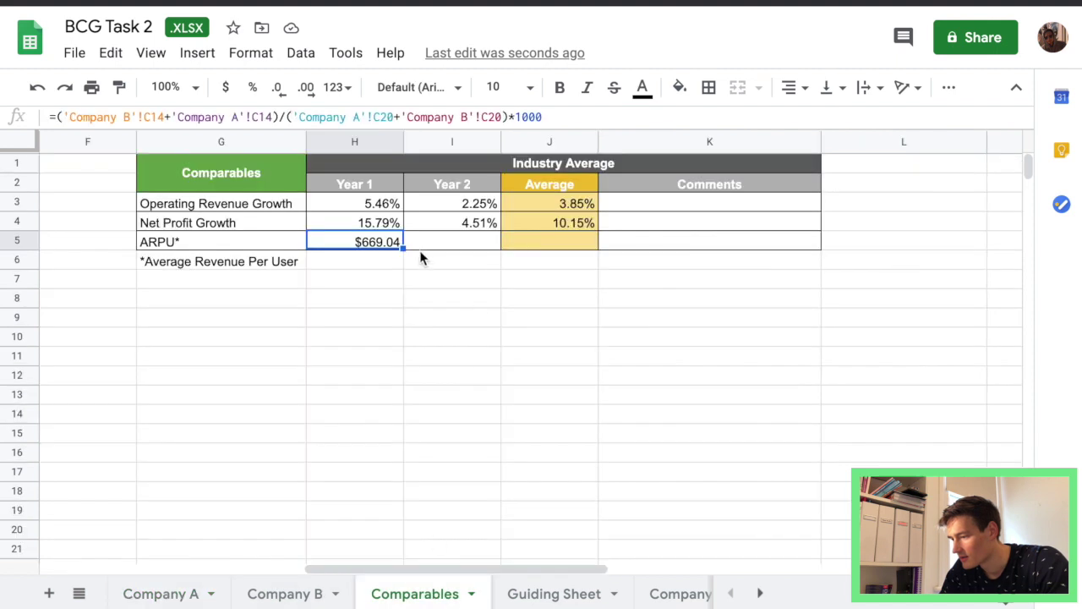
pyautogui.moveTo(404, 246); pyautogui.dragTo(473, 245)
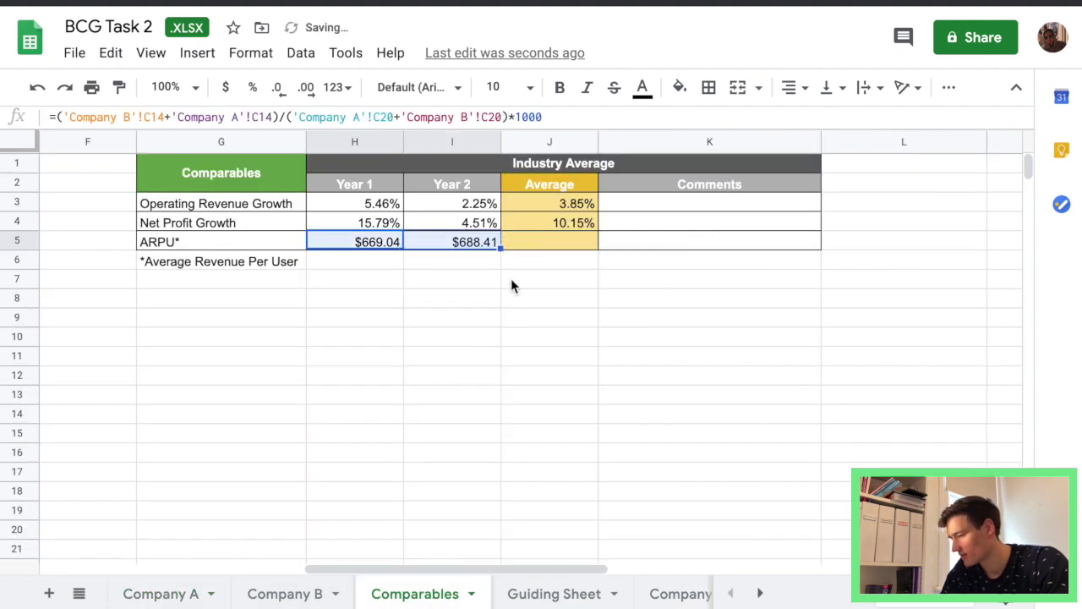
# Step: Extend the average formula down to ARPU ($678.73) and select the whole Comparables table with footnote
pyautogui.click(548, 223)
pyautogui.moveTo(597, 232); pyautogui.dragTo(626, 250)
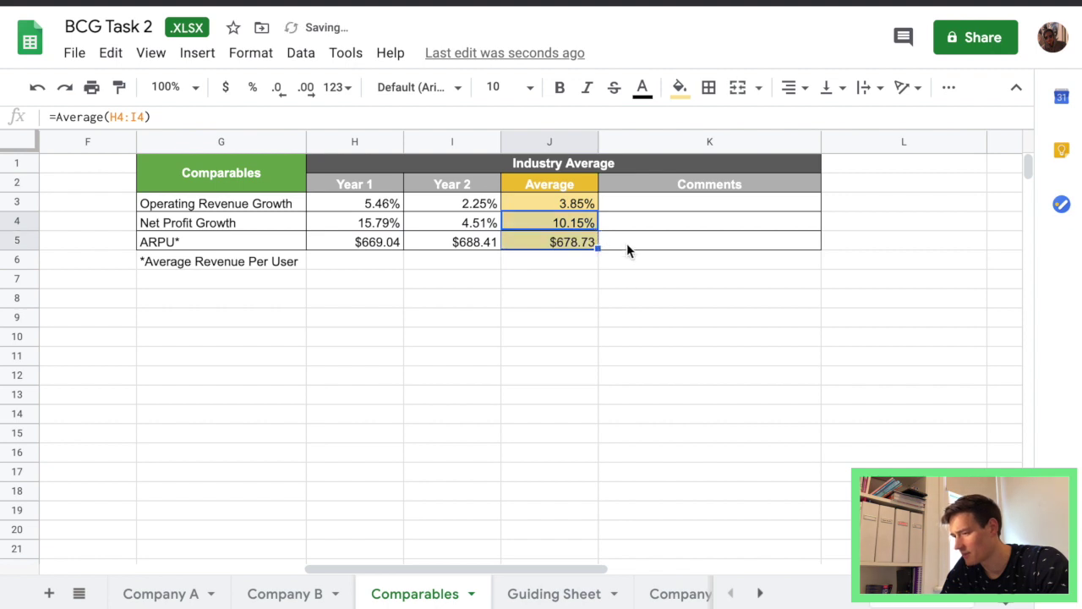
pyautogui.click(626, 244)
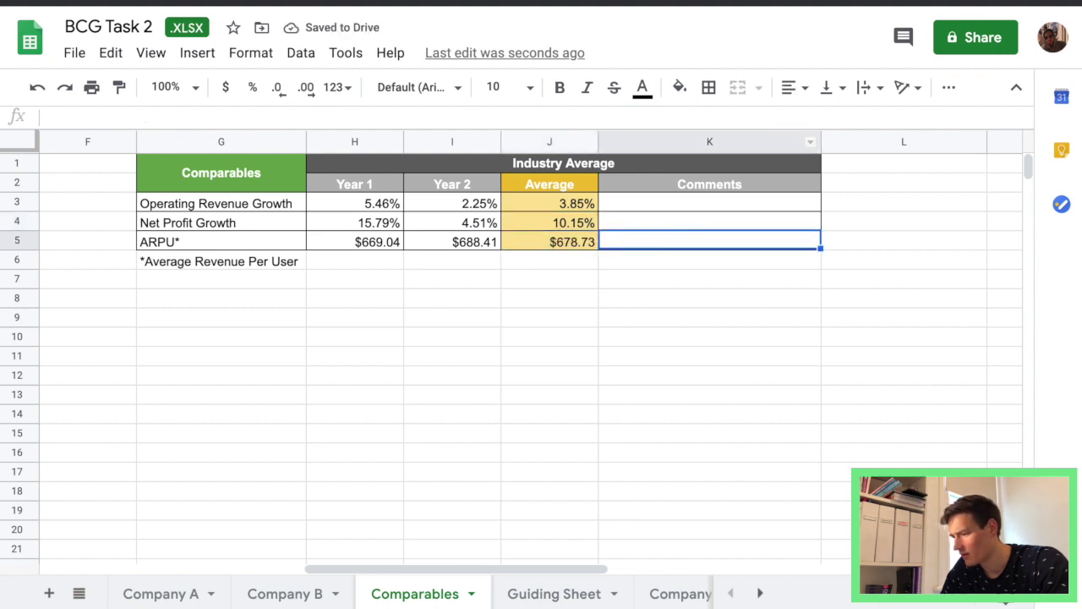
pyautogui.moveTo(302, 183); pyautogui.dragTo(633, 260)
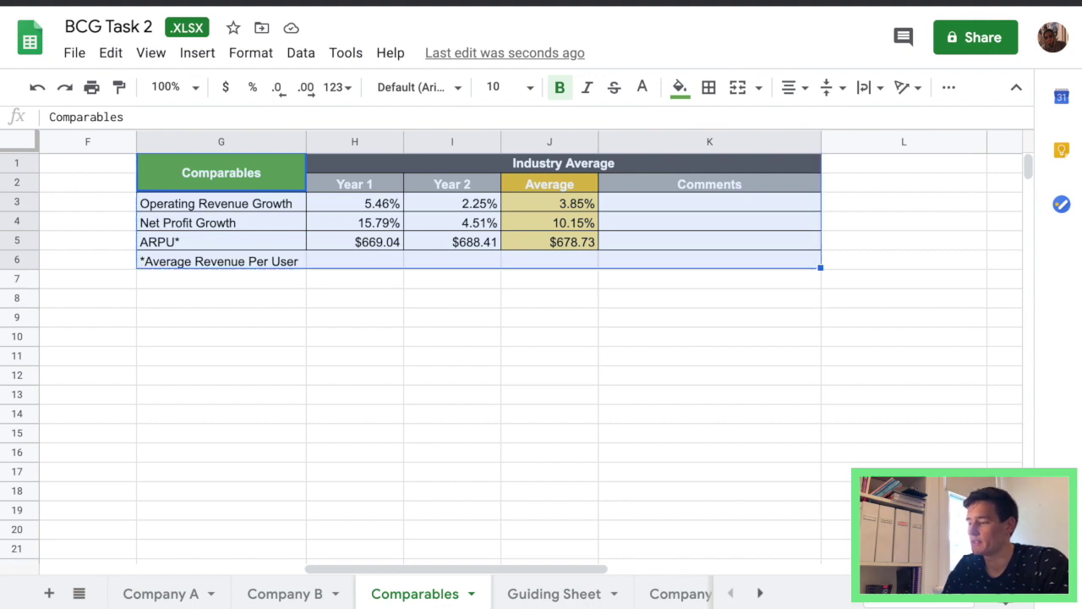
# Step: Paste the copied table below the original and retitle it 'Market Share (%)'
pyautogui.hotkey('ctrl', 'c')
pyautogui.click(217, 318)
pyautogui.hotkey('ctrl', 'v')
pyautogui.click(263, 324)
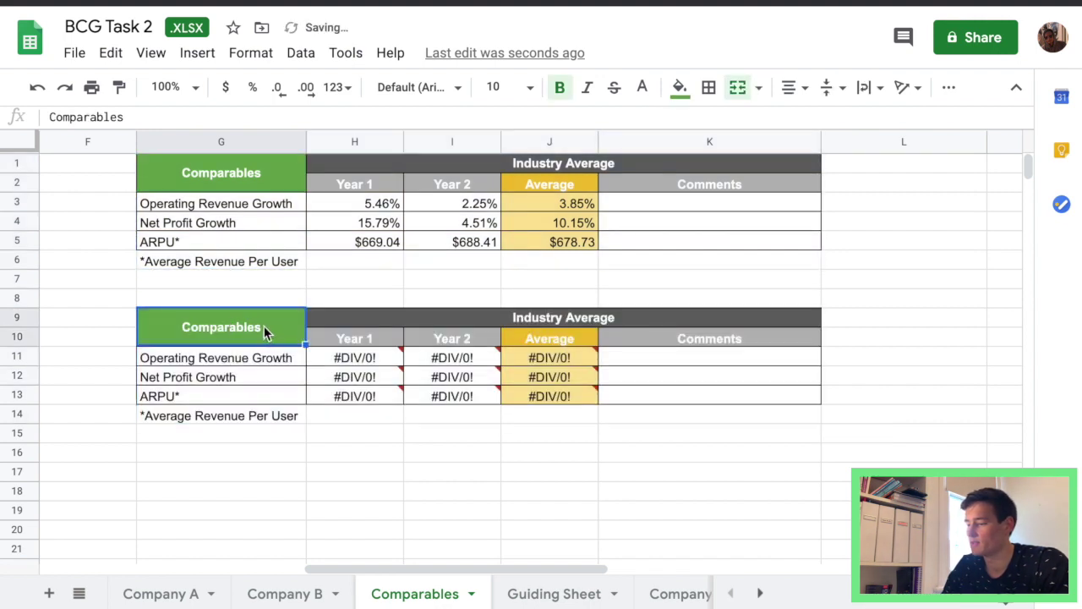
pyautogui.doubleClick(262, 321)
pyautogui.write('Market S')
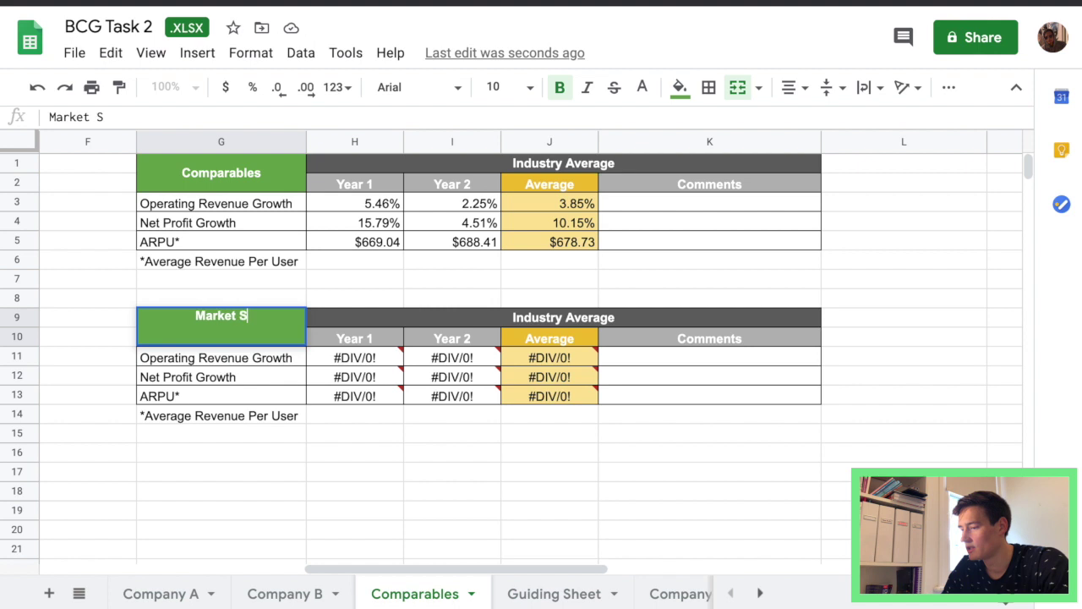
pyautogui.write('hare (%)')
pyautogui.press('Return')
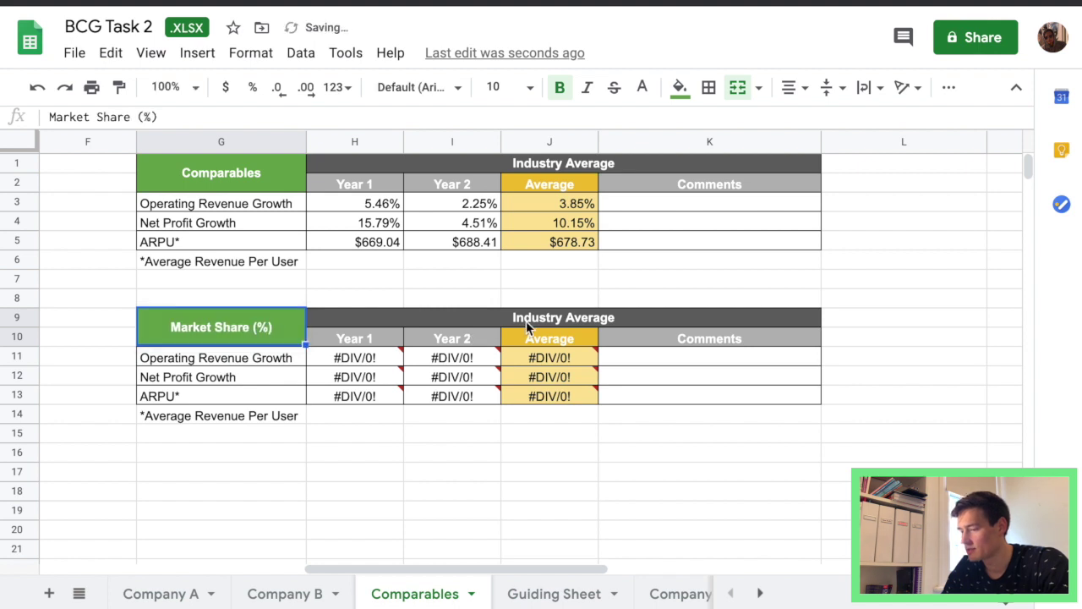
# Step: Rename the first row label from Operating Revenue Growth to 'Mobile Service'
pyautogui.doubleClick(538, 317)
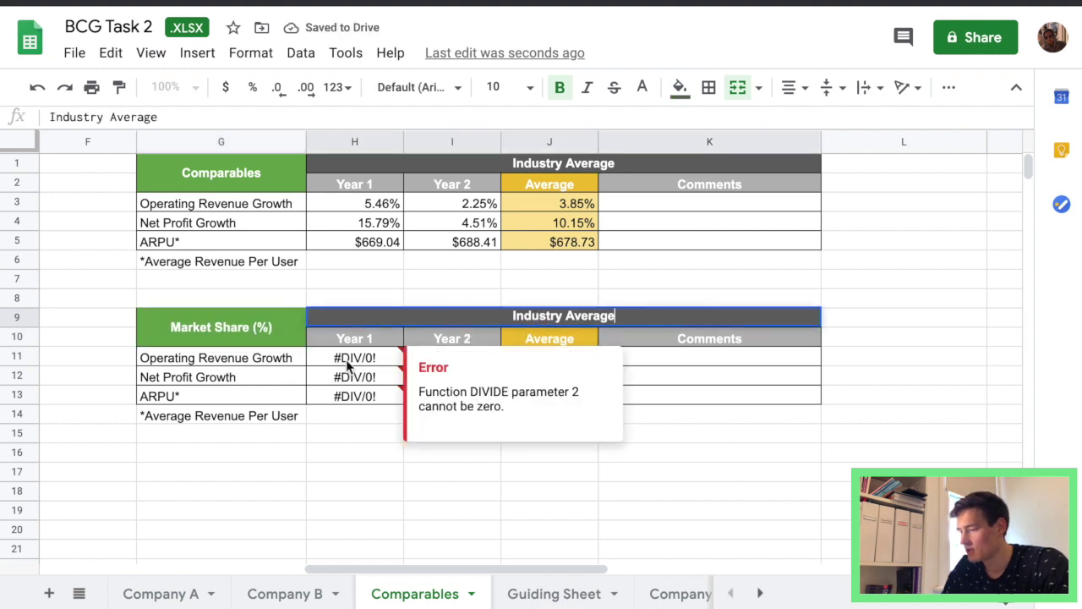
pyautogui.click(246, 359)
pyautogui.tripleClick(245, 360)
pyautogui.write('Mobile Ser')
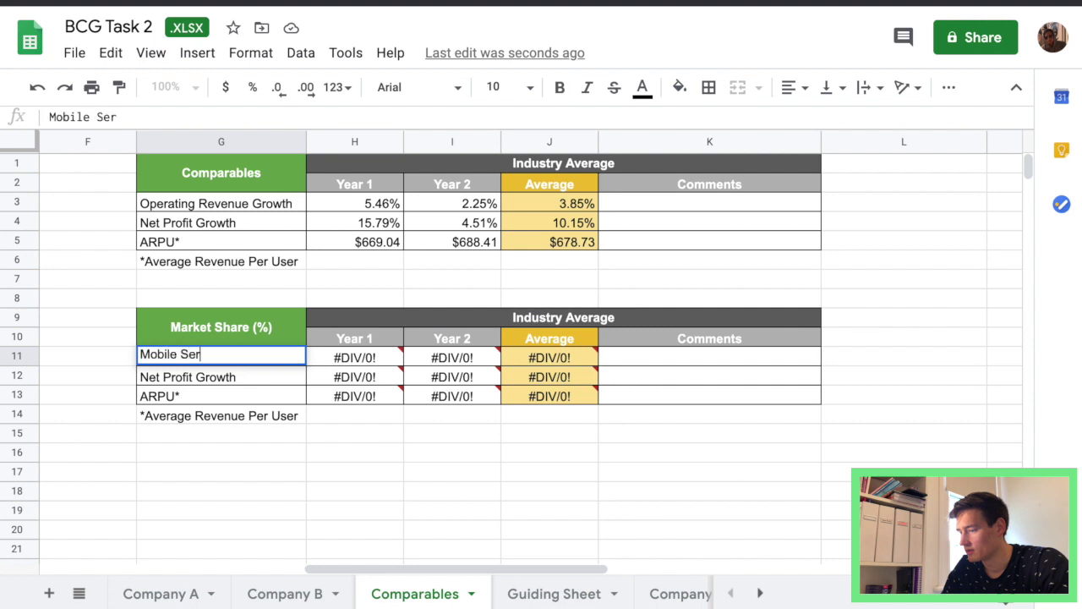
pyautogui.write('vice')
pyautogui.click(251, 382)
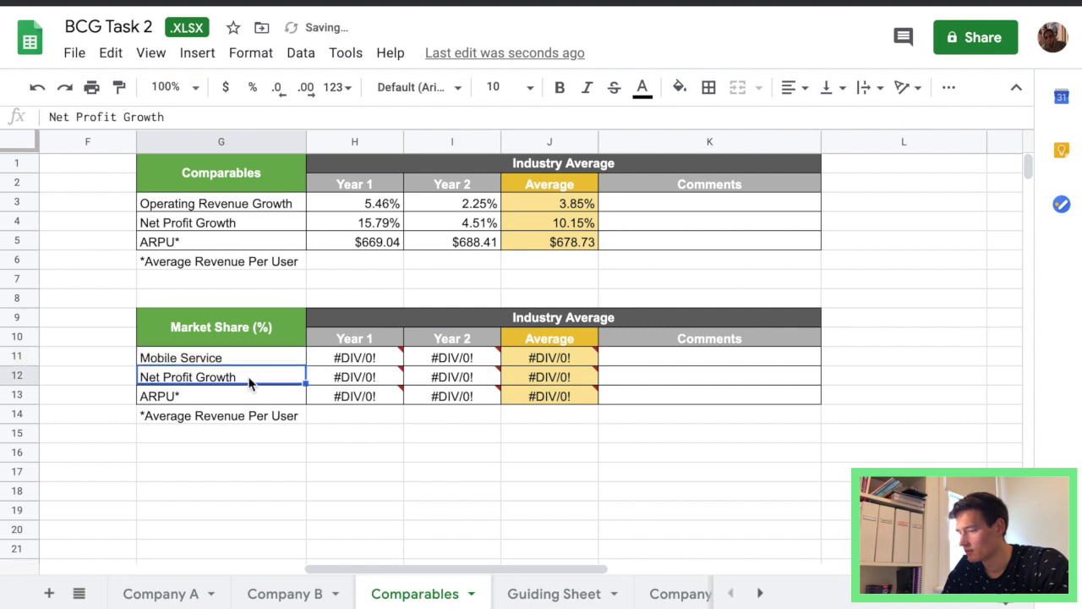
# Step: Move the ARPU* label up under Mobile Service and clear leftover row 13 and the footnote
pyautogui.press('Down')
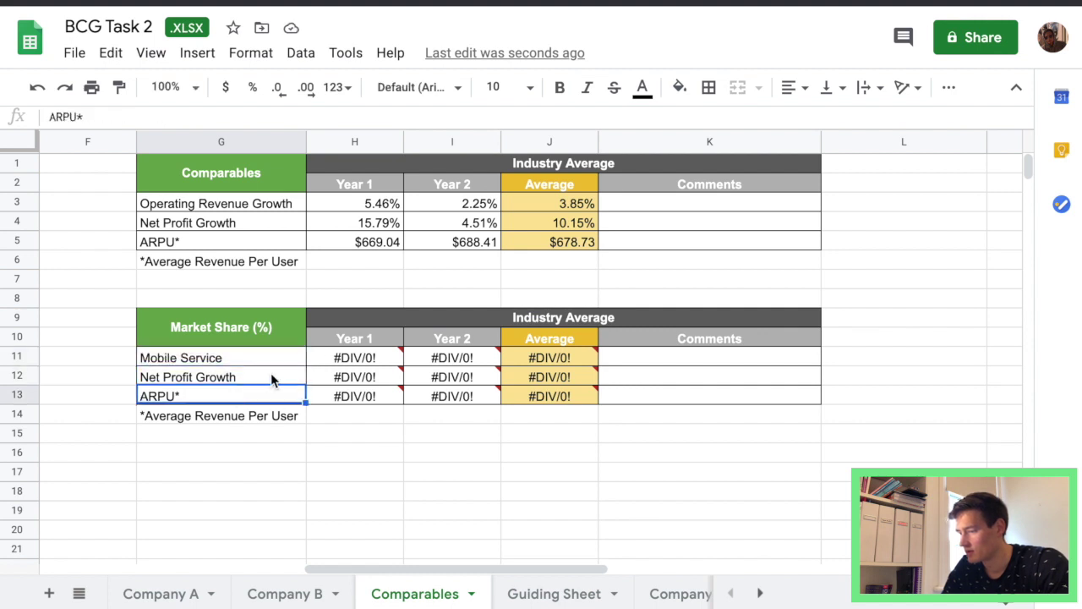
pyautogui.moveTo(237, 386); pyautogui.dragTo(238, 377)
pyautogui.click(386, 401)
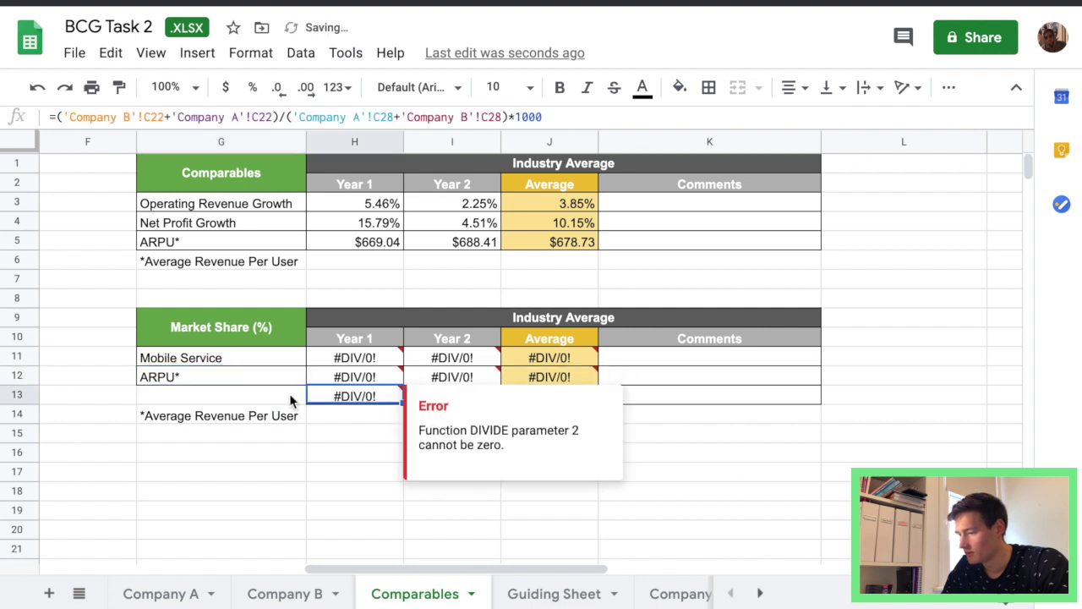
pyautogui.moveTo(302, 394); pyautogui.dragTo(680, 398)
pyautogui.press('Delete')
pyautogui.click(302, 421)
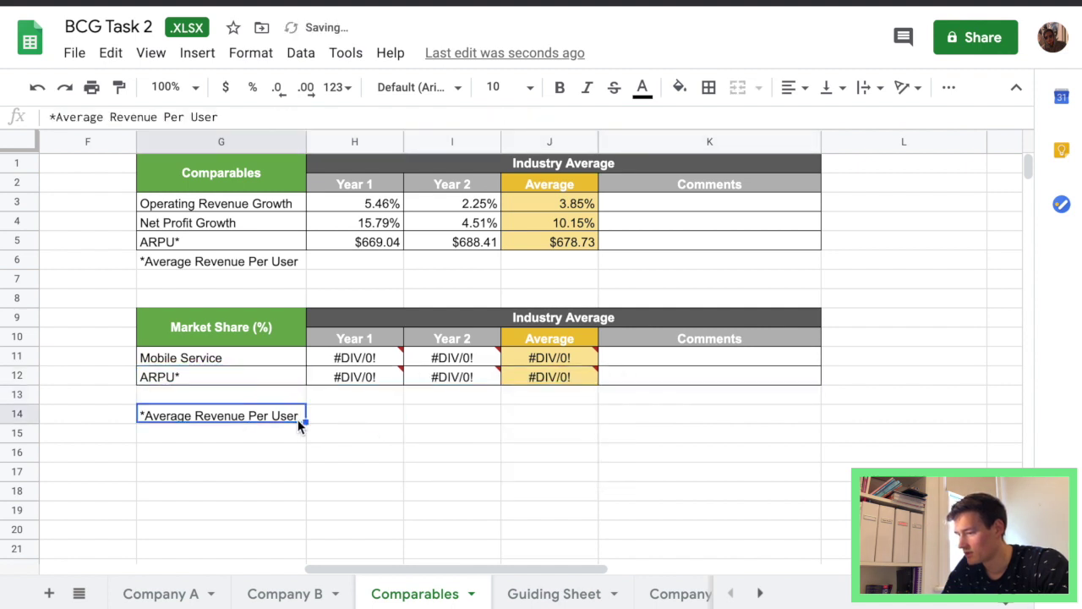
pyautogui.press('Delete')
pyautogui.press('Up')
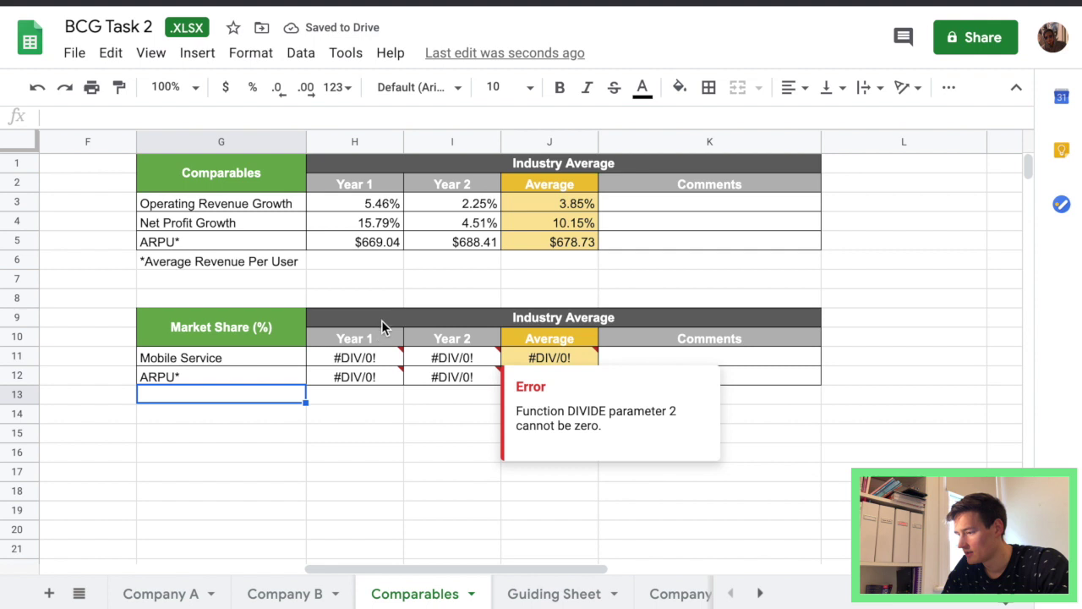
# Step: Renumber the column headings Year 0–Year 2 and shift the Comments column one column right
pyautogui.doubleClick(379, 337)
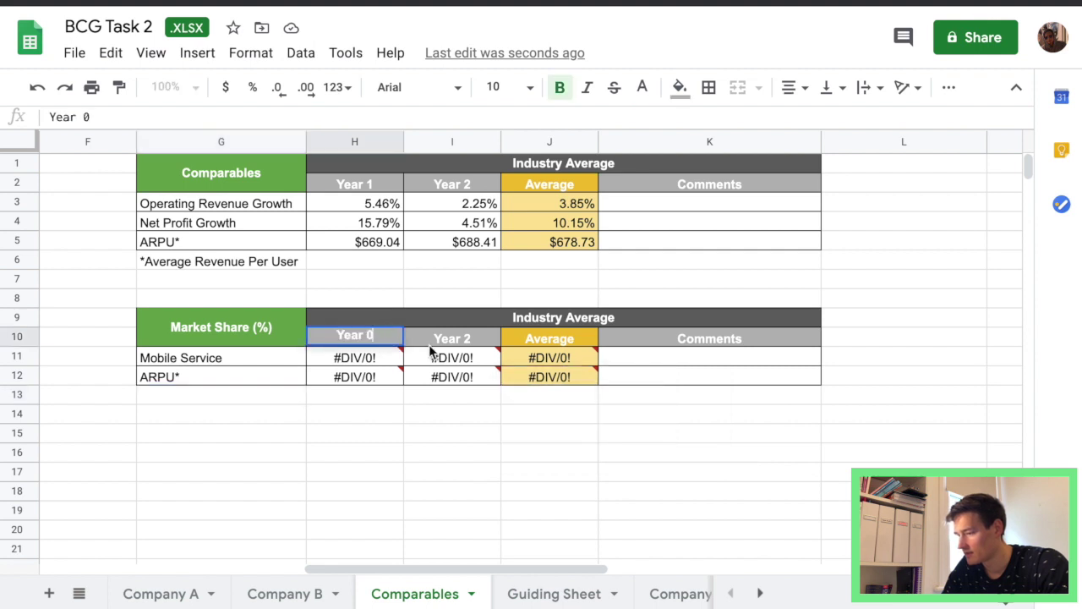
pyautogui.write('0')
pyautogui.moveTo(401, 346); pyautogui.dragTo(514, 350)
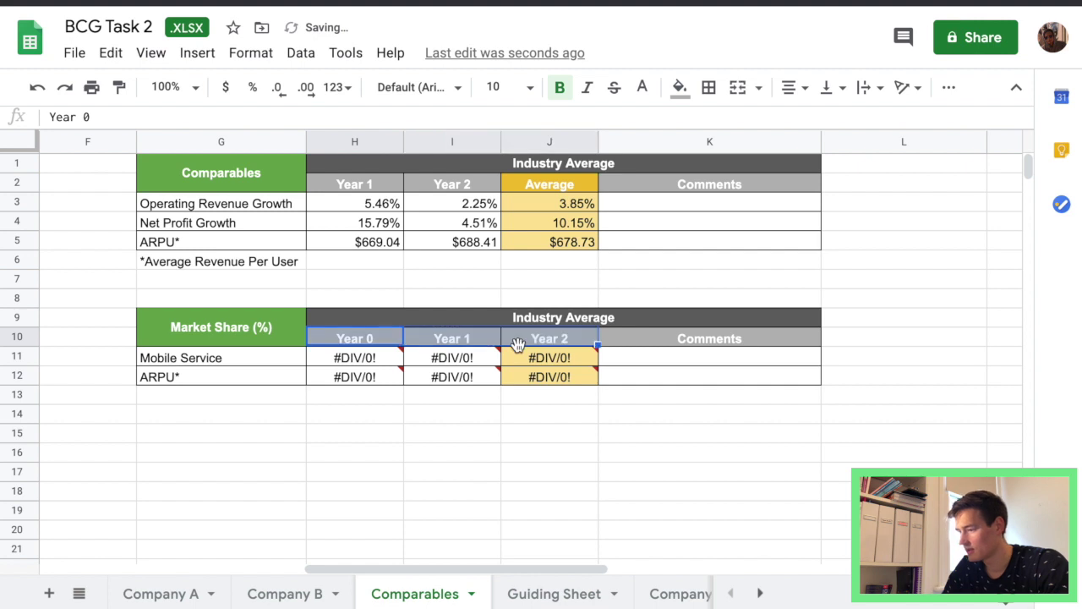
pyautogui.click(639, 339)
pyautogui.moveTo(702, 371); pyautogui.dragTo(858, 317)
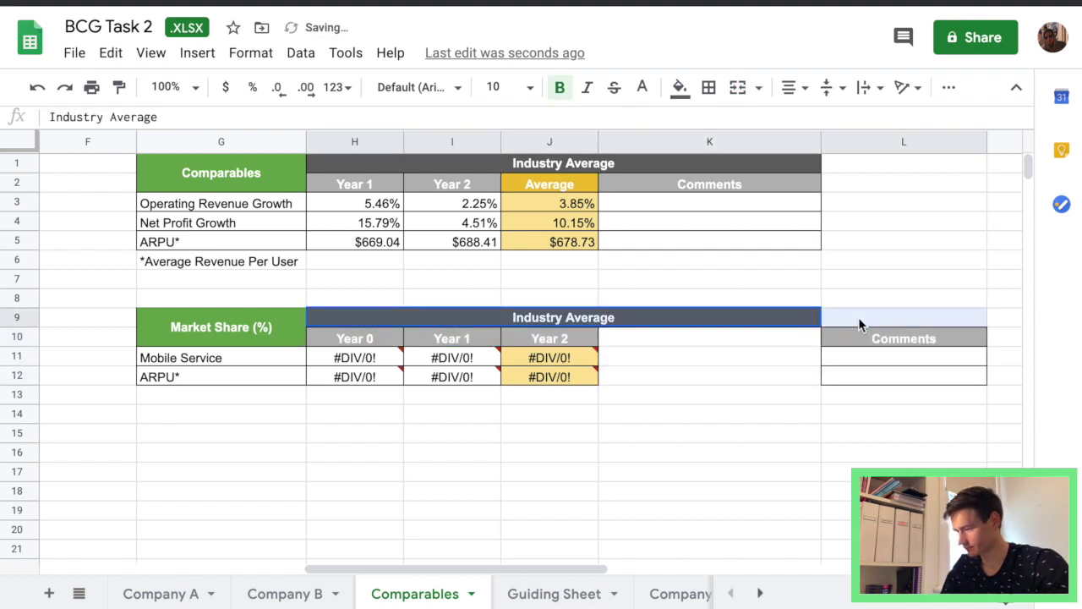
# Step: Merge the table title across five columns and retitle it 'Company A'
pyautogui.click(738, 87)
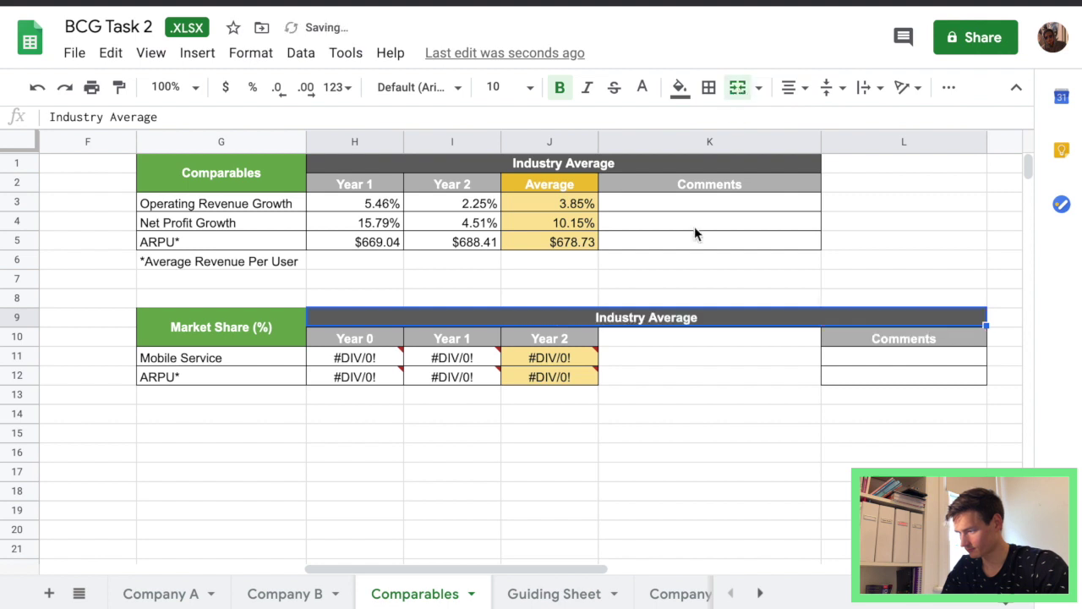
pyautogui.doubleClick(589, 318)
pyautogui.write('Company A')
pyautogui.press('Return')
# Step: Add an 'Average' heading in K10 and fill the Year 2 formulas into the Average column
pyautogui.click(595, 342)
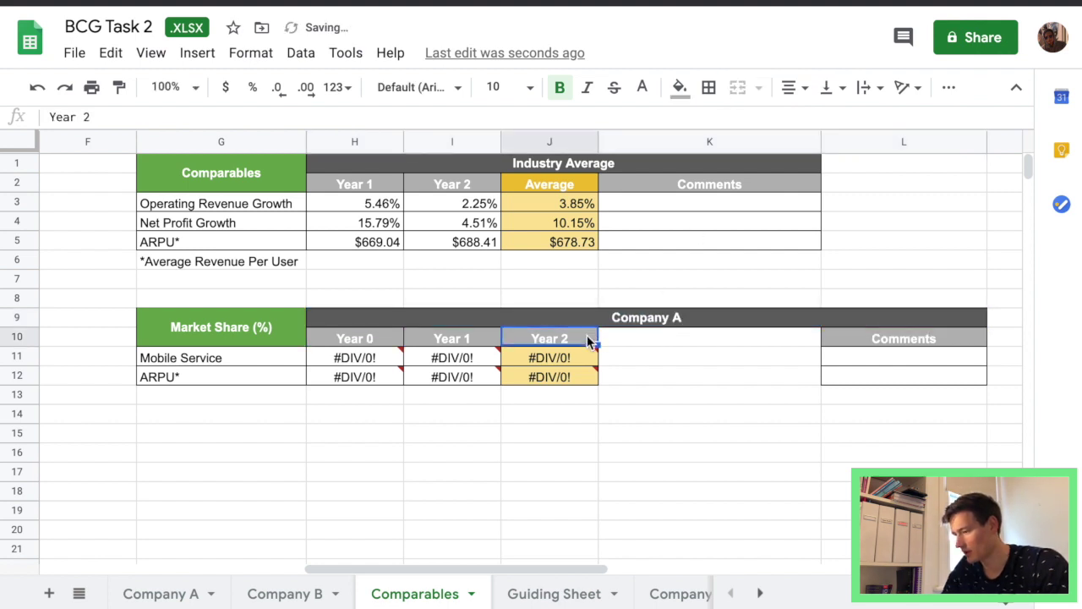
pyautogui.click(642, 338)
pyautogui.write('Average')
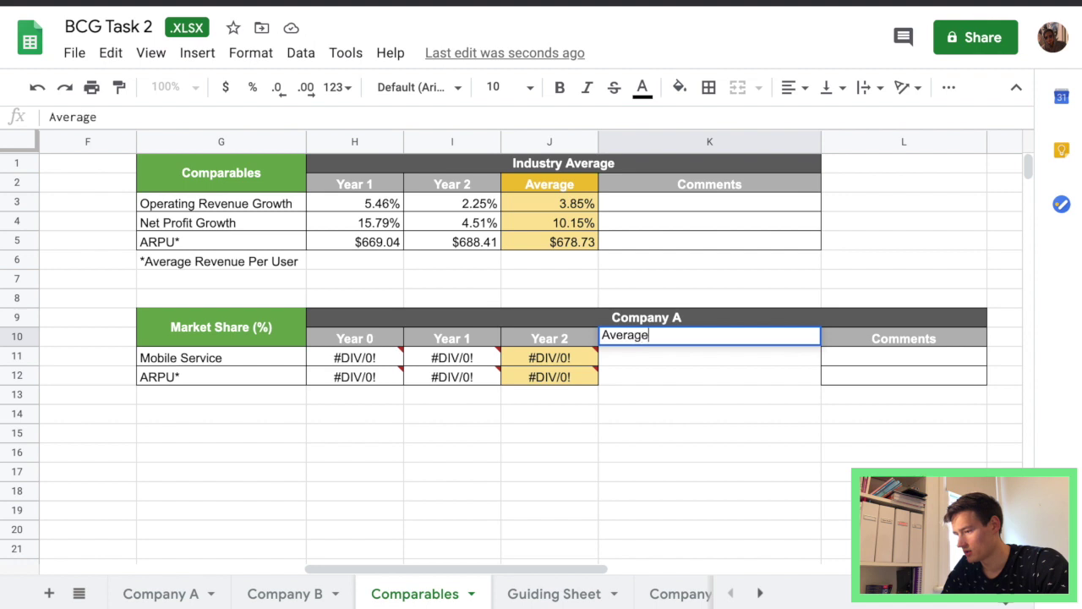
pyautogui.press('Return')
pyautogui.click(587, 360)
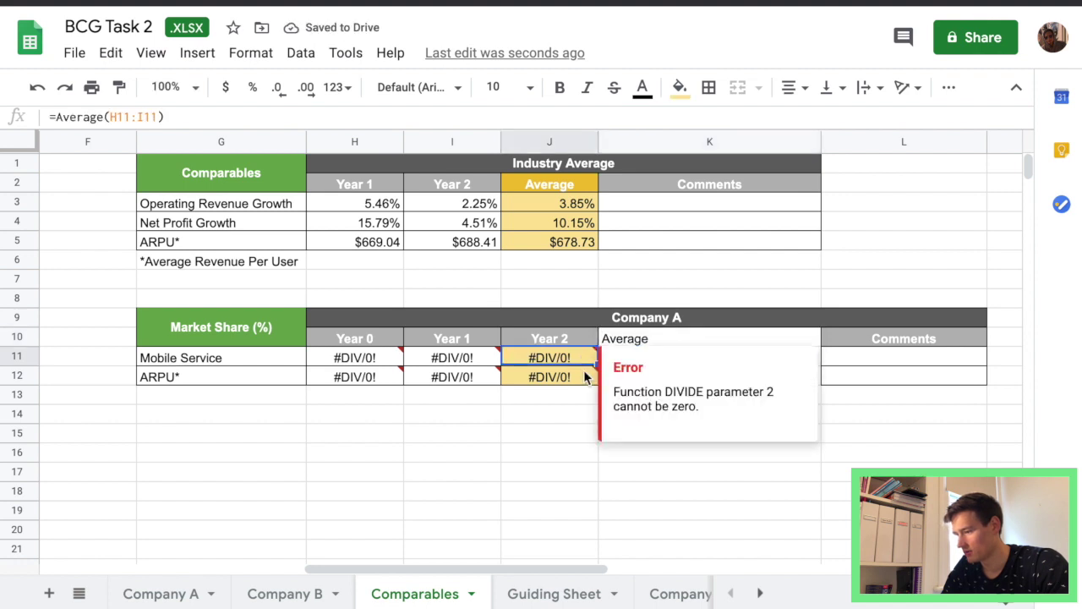
pyautogui.press('Down')
pyautogui.moveTo(598, 387); pyautogui.dragTo(620, 387)
pyautogui.click(575, 394)
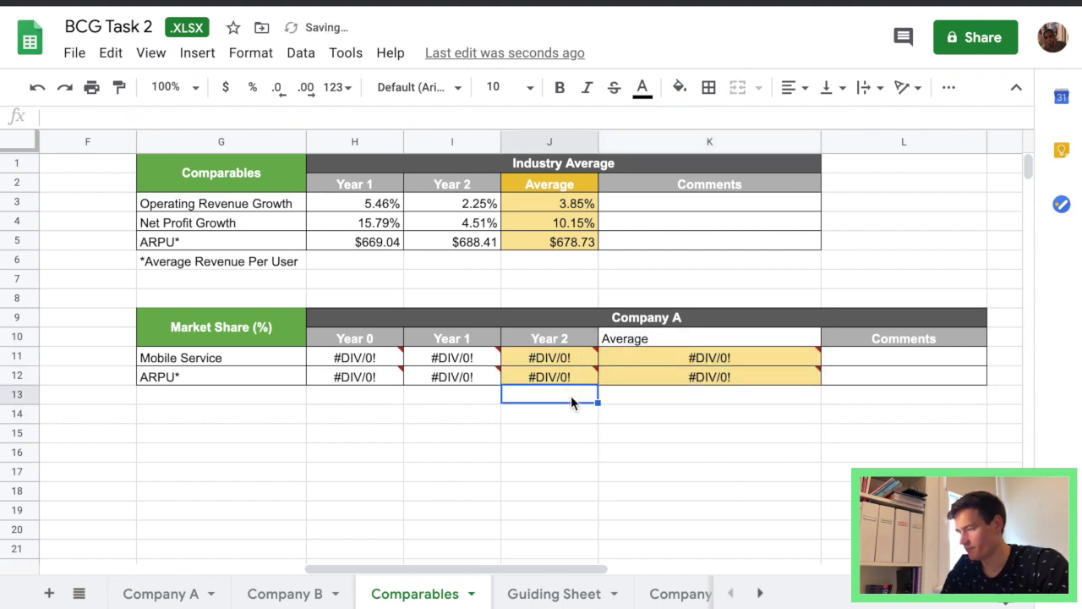
pyautogui.click(550, 376)
pyautogui.moveTo(487, 366); pyautogui.dragTo(496, 378)
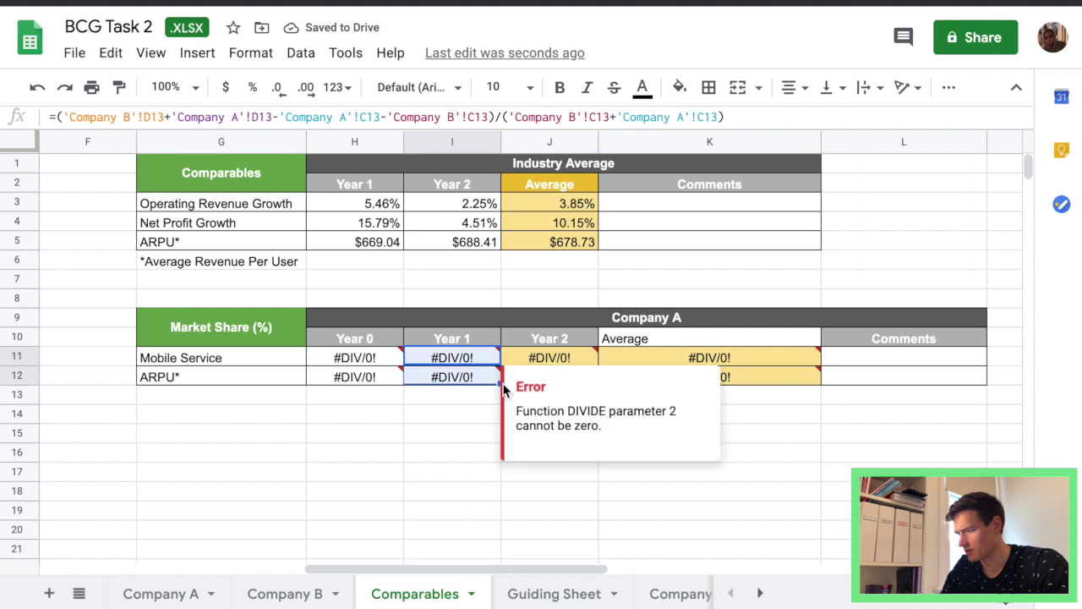
# Step: Copy the original Average heading's yellow header style onto the new Average heading
pyautogui.click(664, 338)
pyautogui.click(583, 188)
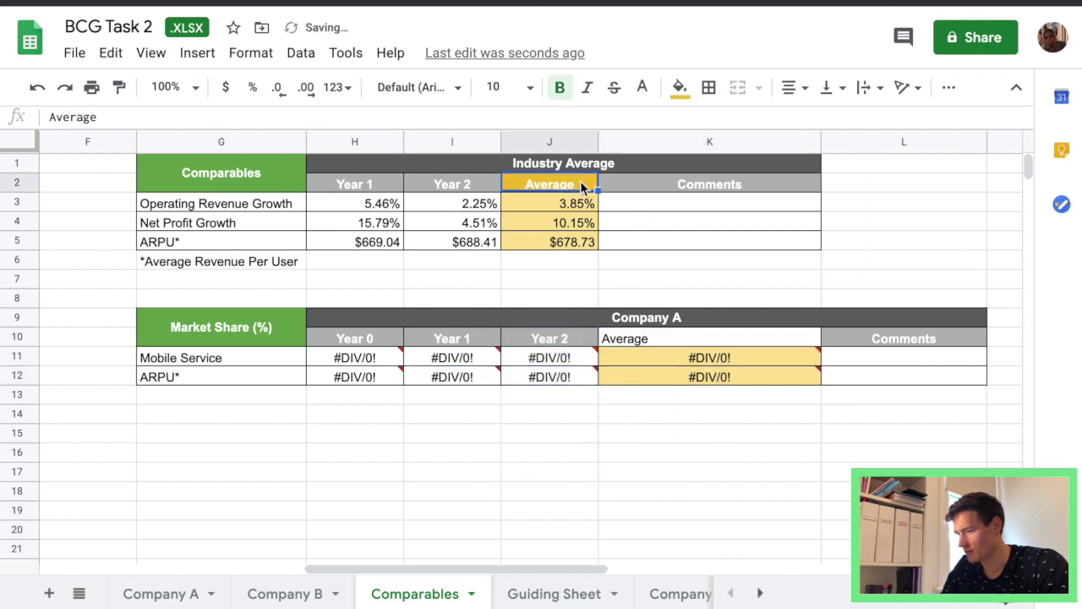
pyautogui.click(119, 87)
pyautogui.click(727, 339)
# Step: In the top table, merge the Industry Average title across five columns and the Comments cells pairwise
pyautogui.click(763, 394)
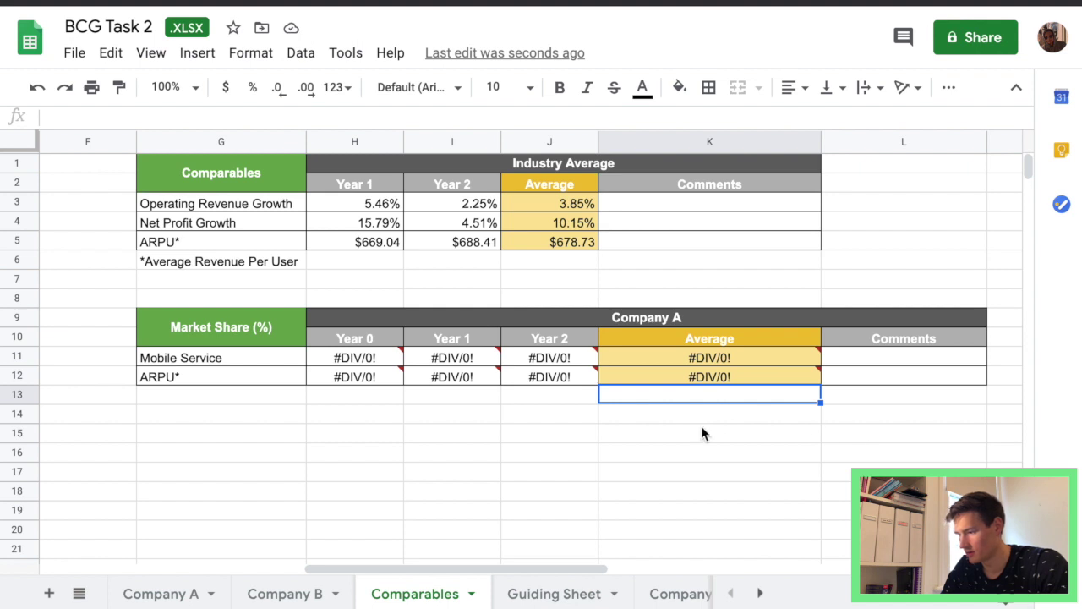
pyautogui.moveTo(786, 163); pyautogui.dragTo(851, 165)
pyautogui.click(737, 87)
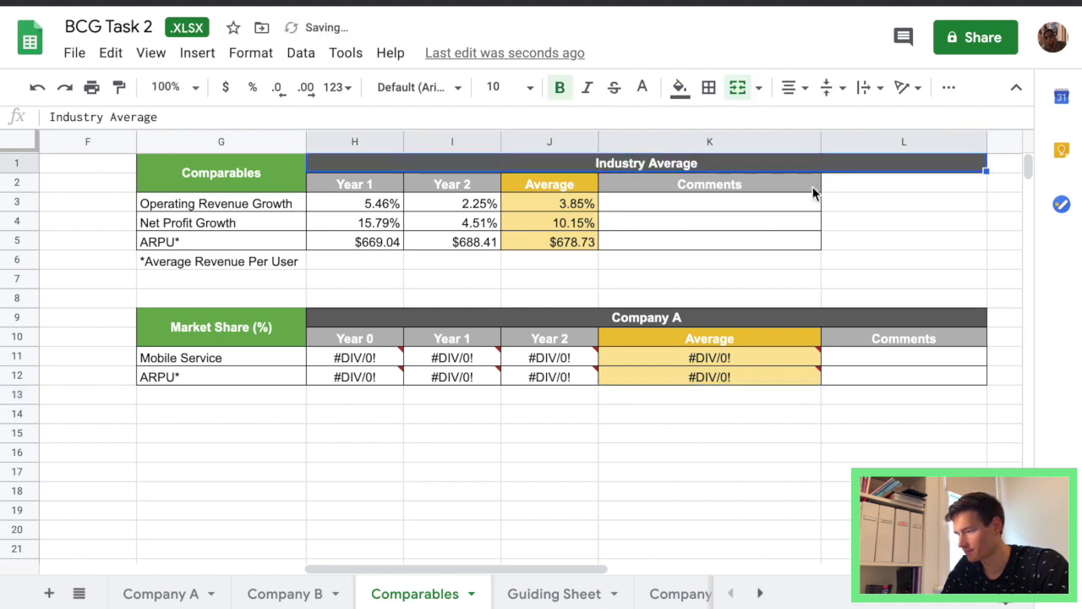
pyautogui.moveTo(710, 184); pyautogui.dragTo(896, 185)
pyautogui.click(737, 87)
pyautogui.moveTo(814, 206); pyautogui.dragTo(896, 204)
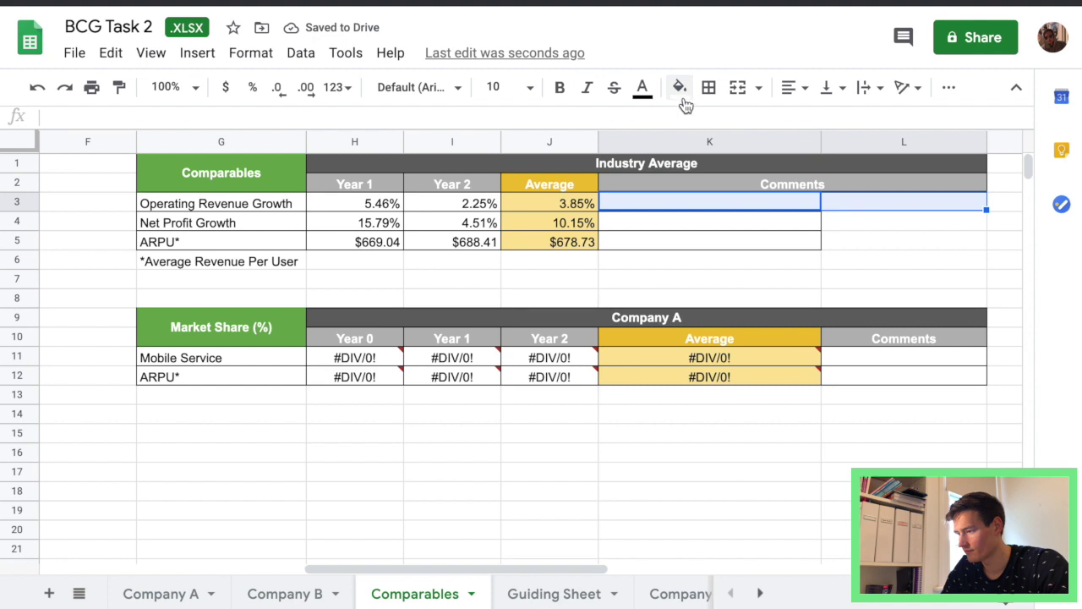
pyautogui.click(737, 87)
pyautogui.moveTo(983, 210); pyautogui.dragTo(972, 245)
pyautogui.hotkey('ctrl', 'y')
pyautogui.click(918, 287)
# Step: Compute Mobile Service market share as Company A revenue over Company A plus Company B, filled across Years 0–2
pyautogui.click(365, 358)
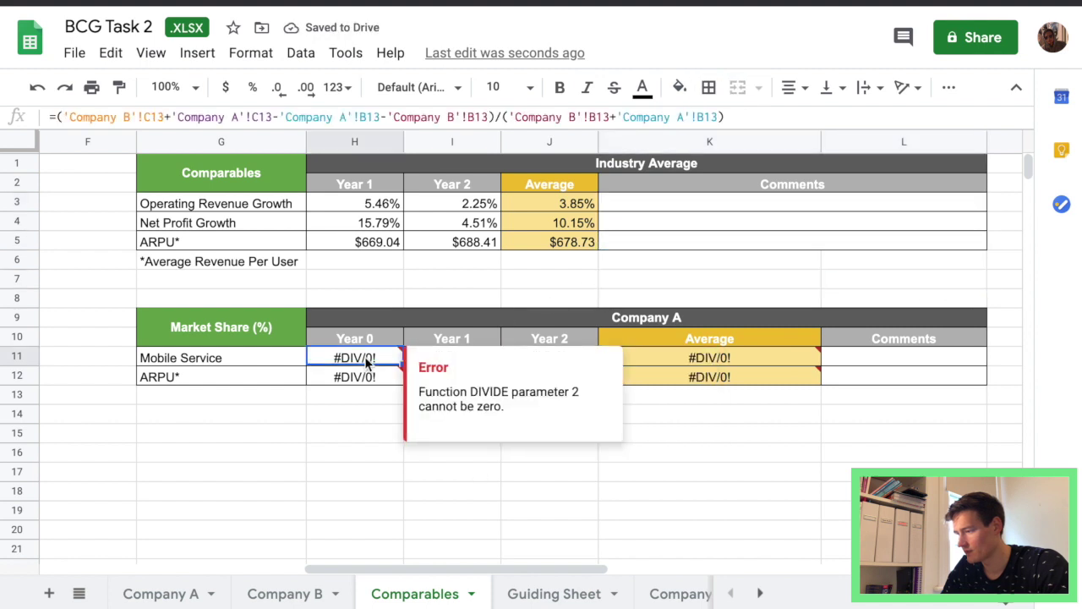
pyautogui.write('=')
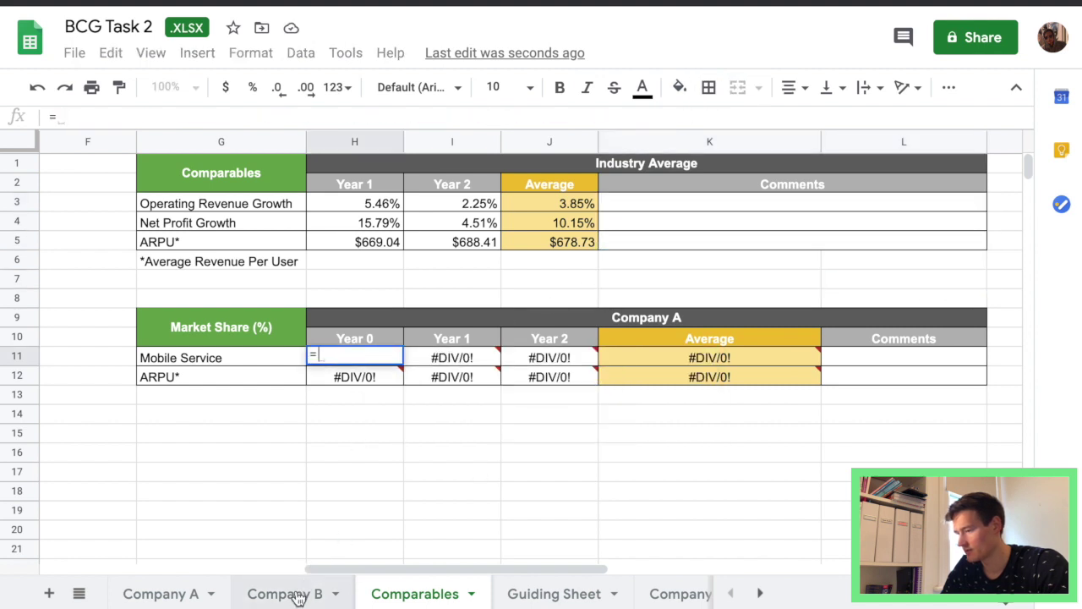
pyautogui.write('(')
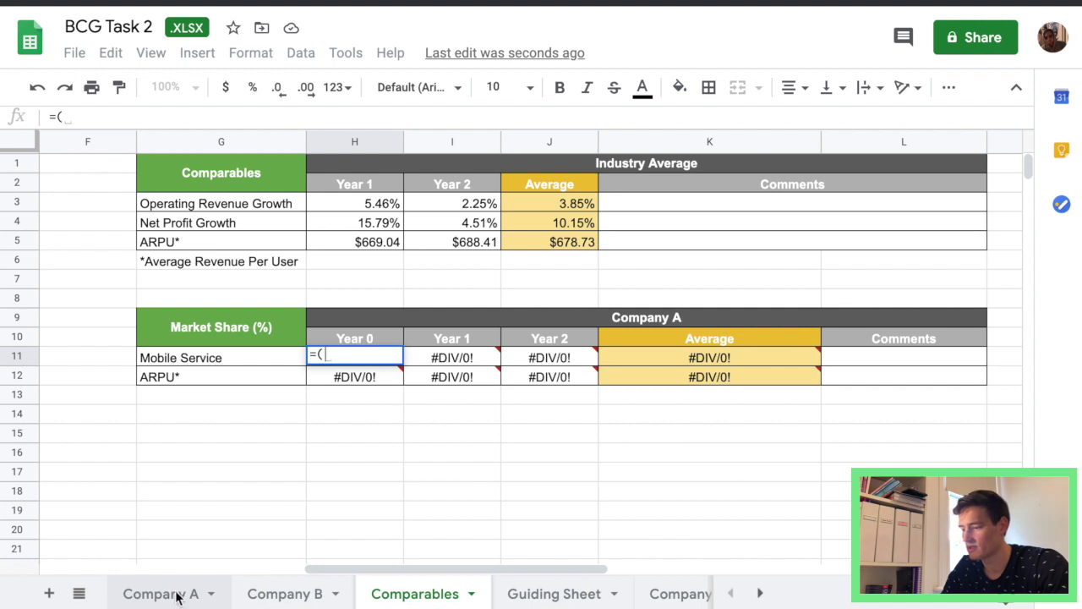
pyautogui.click(176, 596)
pyautogui.click(384, 377)
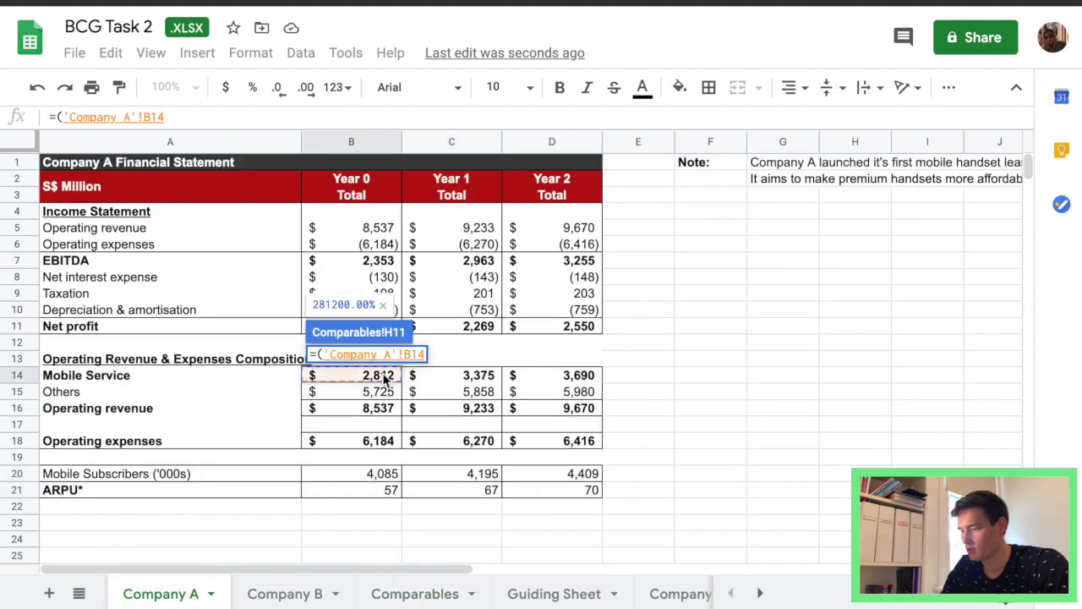
pyautogui.write('/(')
pyautogui.click(351, 375)
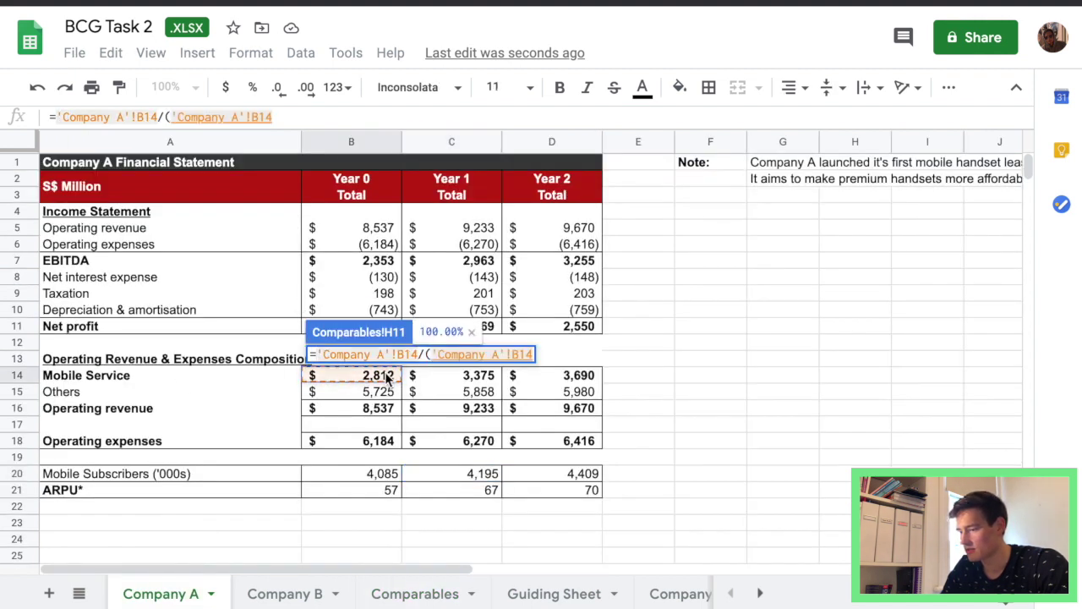
pyautogui.write('+')
pyautogui.click(285, 594)
pyautogui.click(351, 376)
pyautogui.write(')')
pyautogui.press('Return')
pyautogui.moveTo(403, 365); pyautogui.dragTo(592, 365)
# Step: Correct the Average formula to =Average(H11:J11) for 36.81%, then auto-fit column K
pyautogui.click(634, 353)
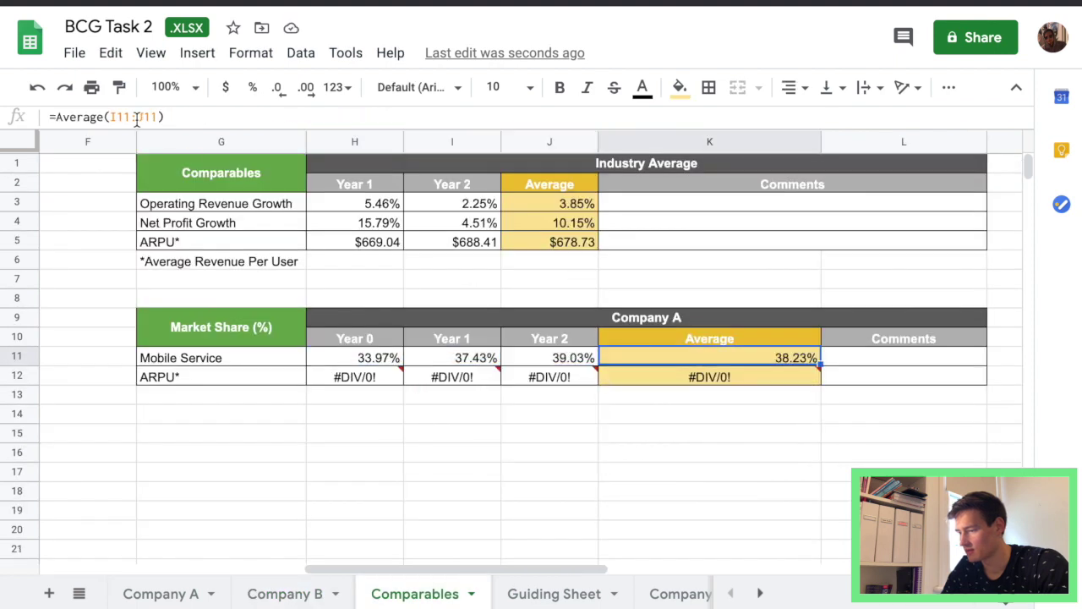
pyautogui.doubleClick(634, 353)
pyautogui.press('BackSpace')
pyautogui.write('1')
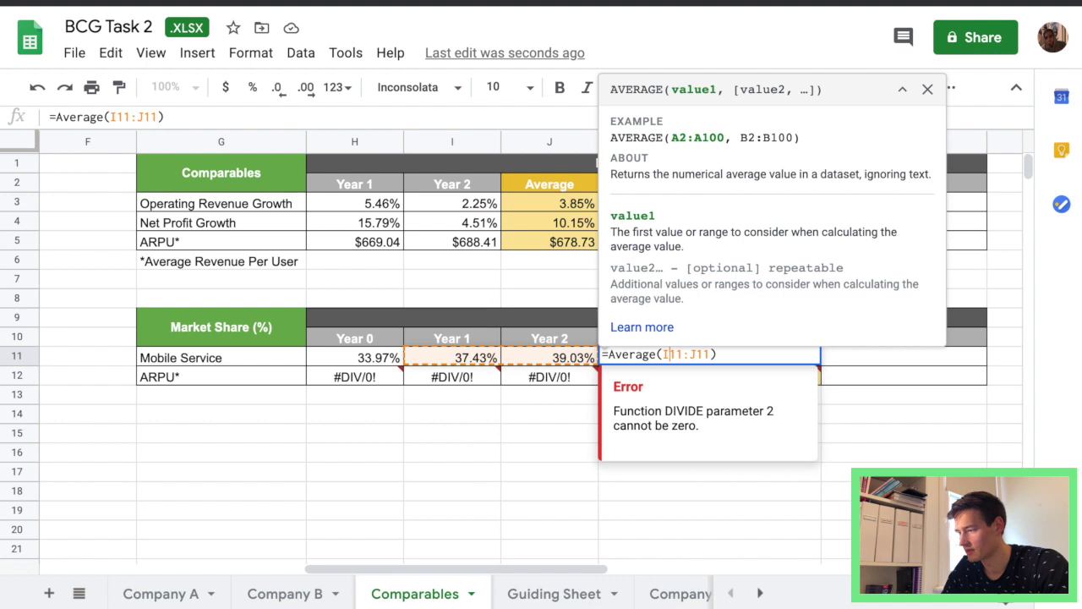
pyautogui.press('BackSpace')
pyautogui.press('BackSpace')
pyautogui.press('BackSpace')
pyautogui.write('H11')
pyautogui.press('Return')
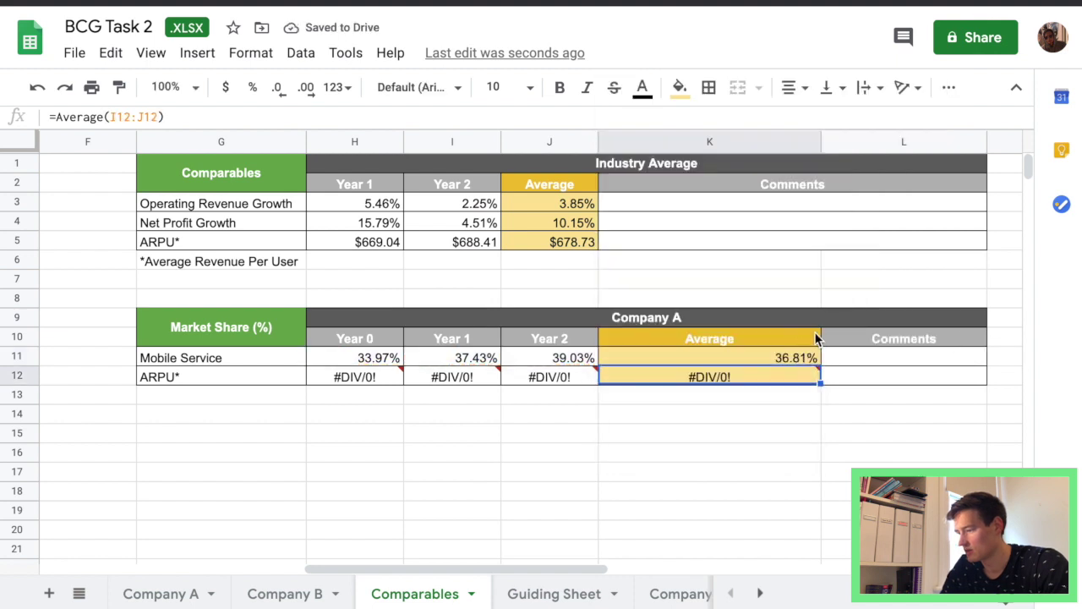
pyautogui.doubleClick(819, 142)
pyautogui.click(374, 396)
# Step: Enter ='Company A'!B14/'Company A'!B20*1000 in H12 as currency and fill through J12, averaging $820.73
pyautogui.click(372, 375)
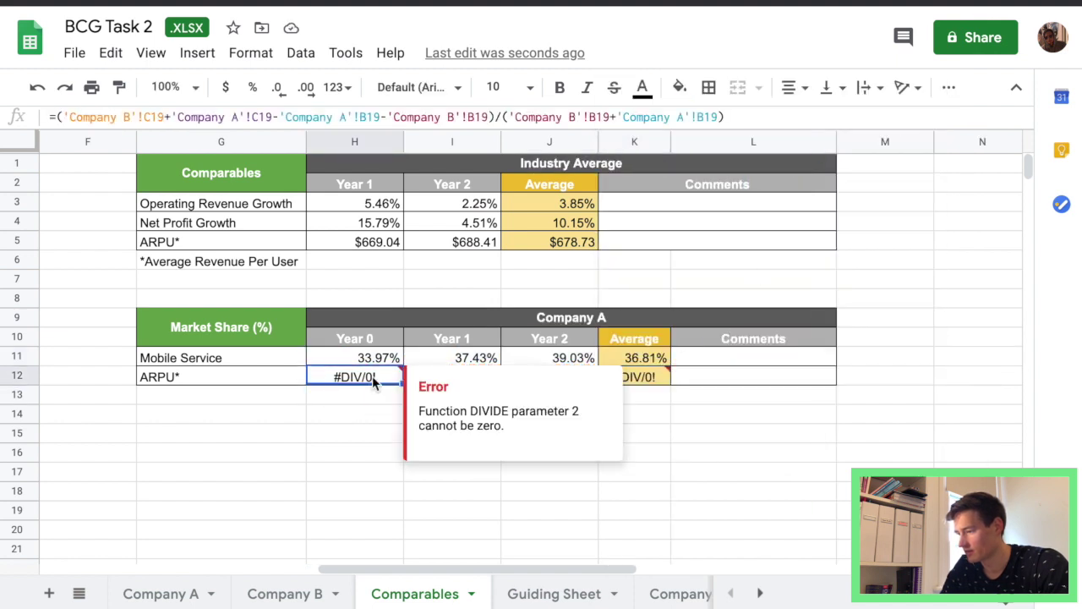
pyautogui.write('=')
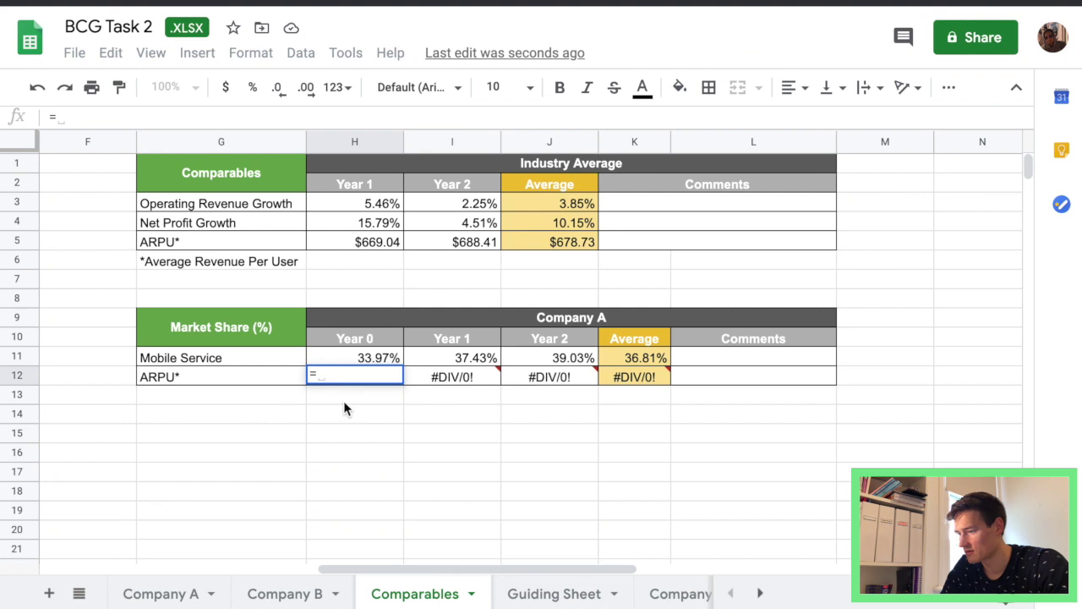
pyautogui.click(161, 594)
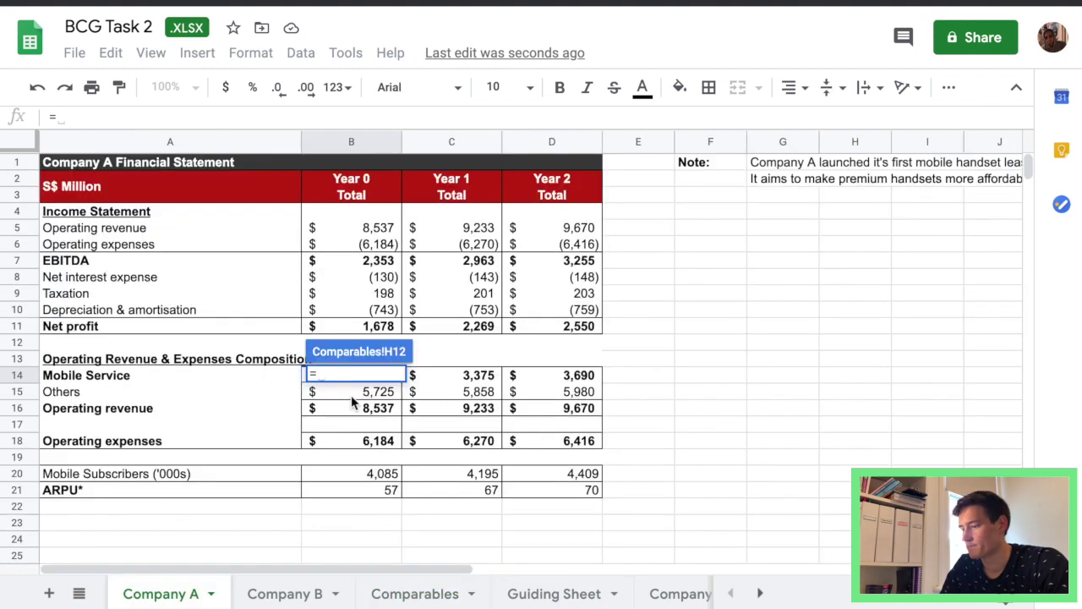
pyautogui.scroll(-1, 383, 399)
pyautogui.click(374, 311)
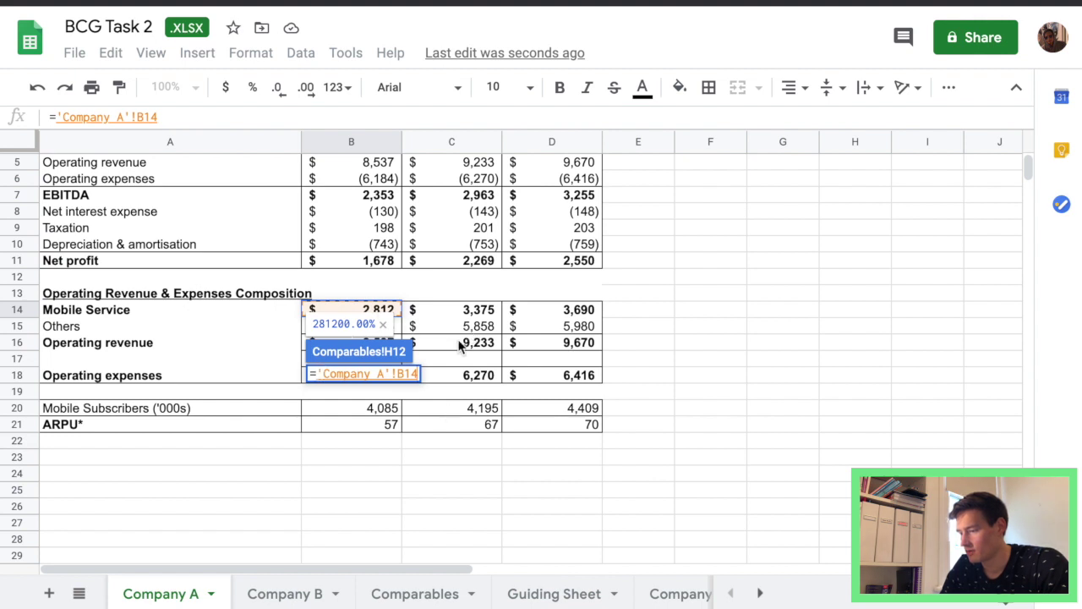
pyautogui.write('/')
pyautogui.click(385, 408)
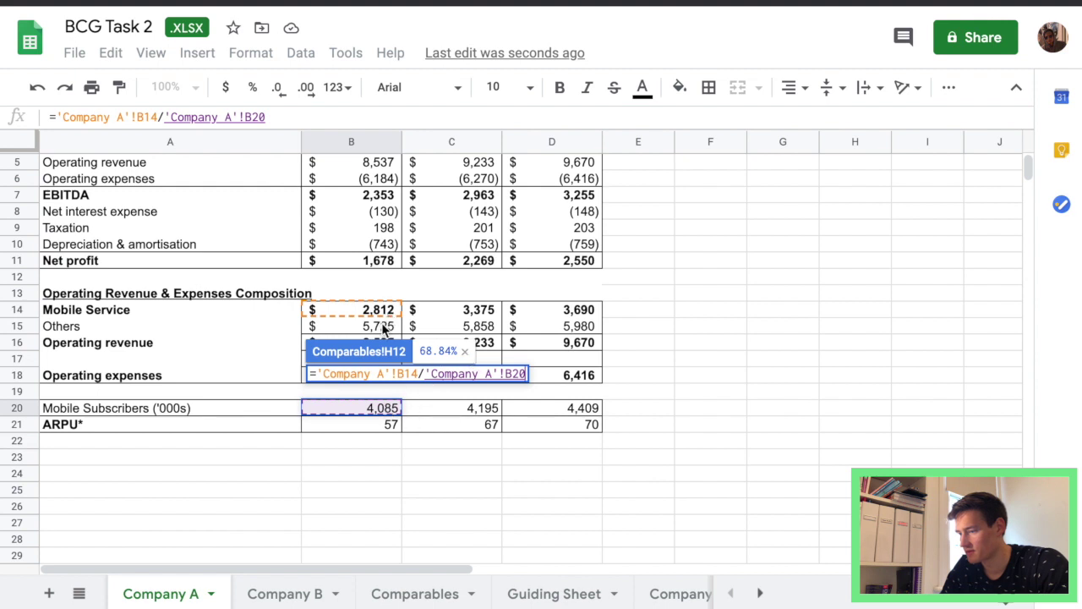
pyautogui.write('*1000')
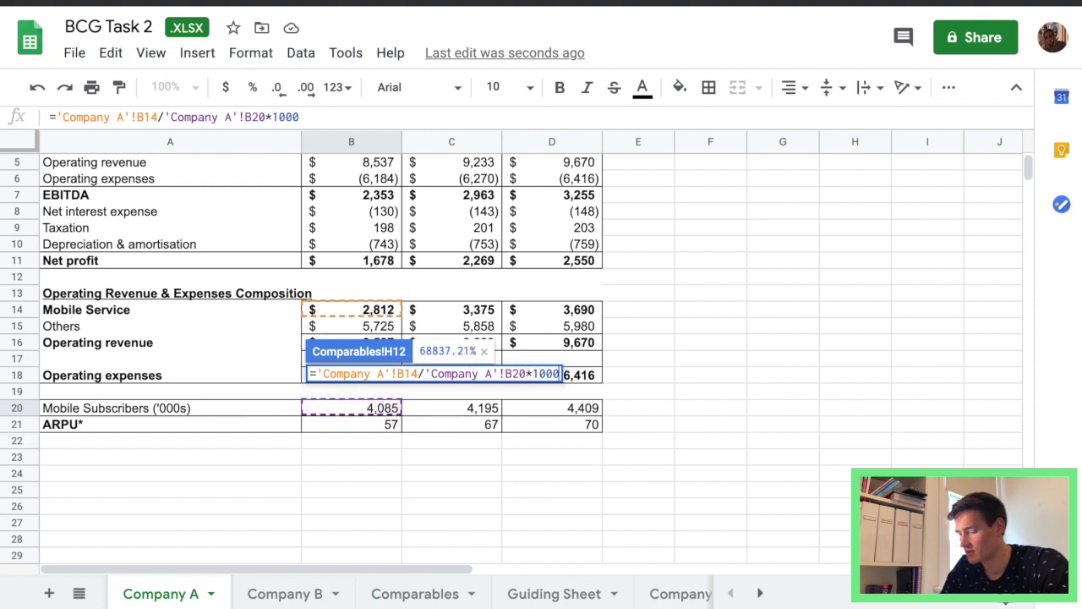
pyautogui.press('Return')
pyautogui.click(225, 87)
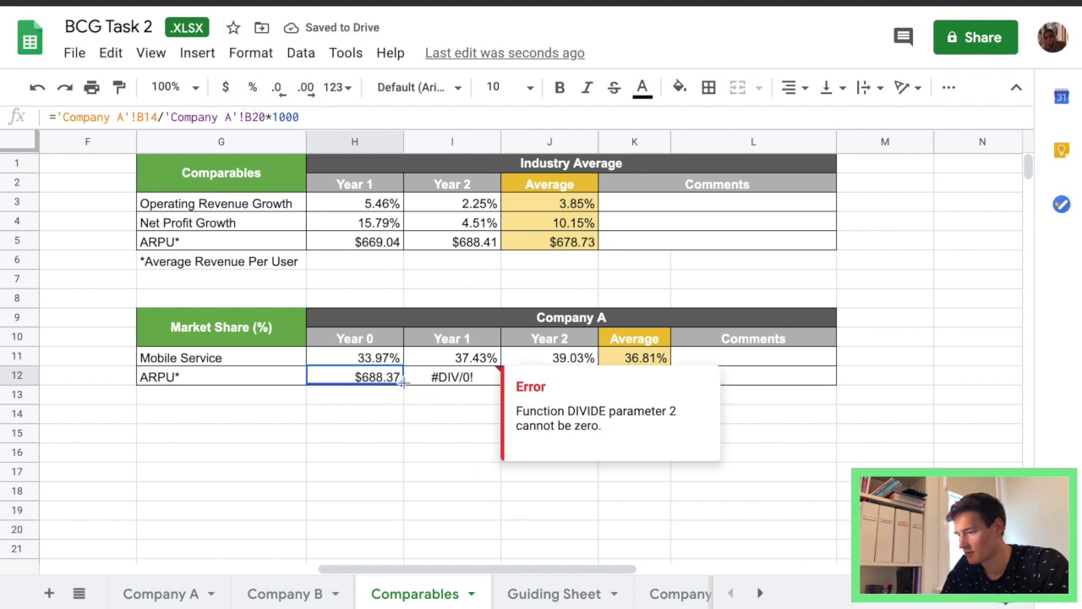
pyautogui.moveTo(404, 382); pyautogui.dragTo(599, 389)
pyautogui.click(642, 381)
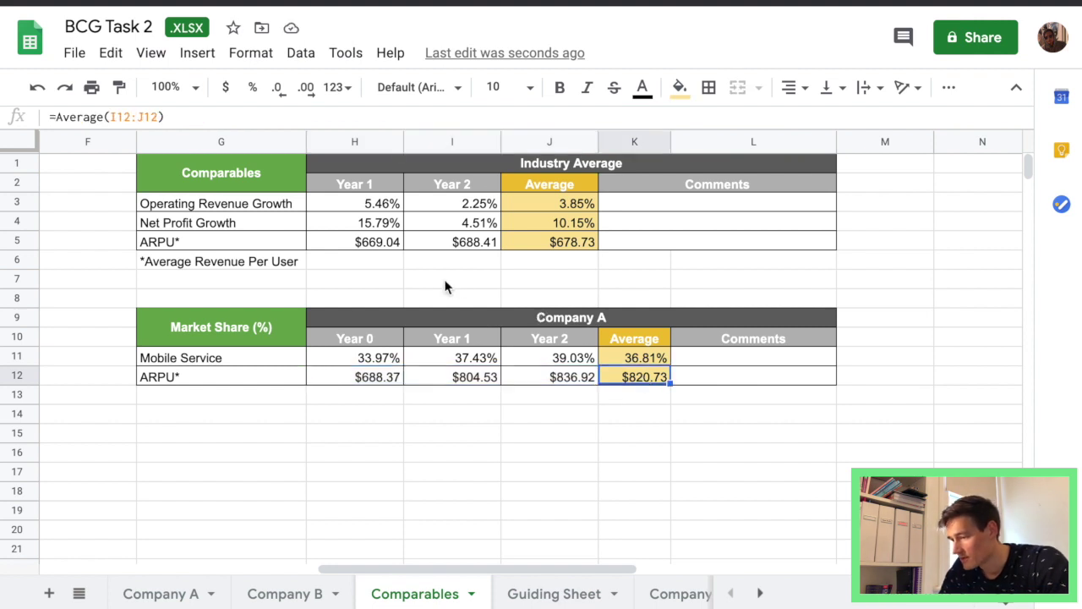
# Step: Paste a copy of the Company A table at G15 and change its header to 'Company B'
pyautogui.moveTo(295, 329); pyautogui.dragTo(705, 375)
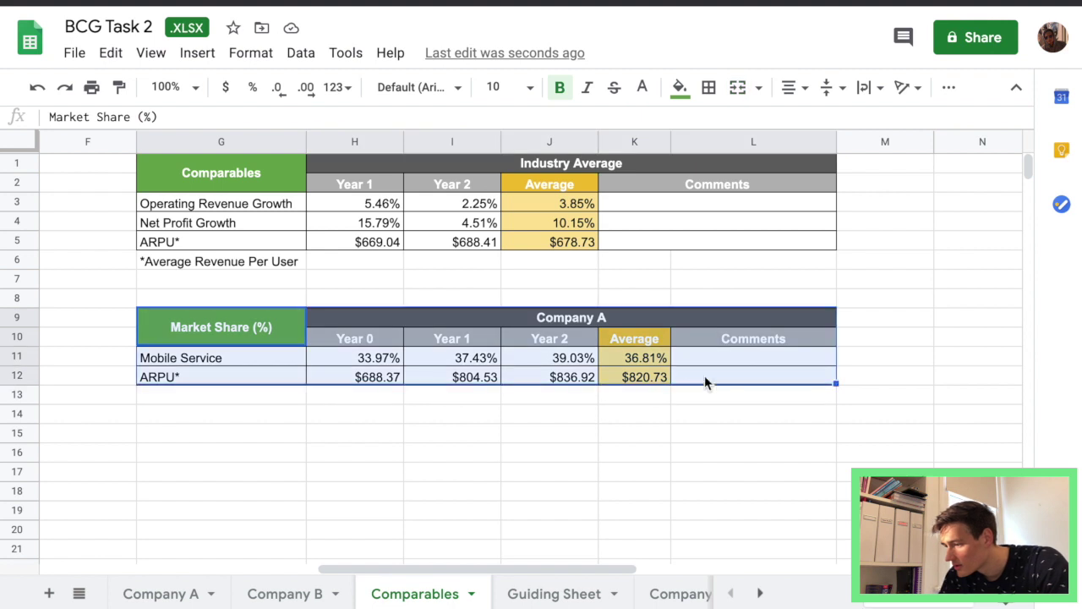
pyautogui.click(226, 434)
pyautogui.hotkey('ctrl', 'v')
pyautogui.doubleClick(562, 433)
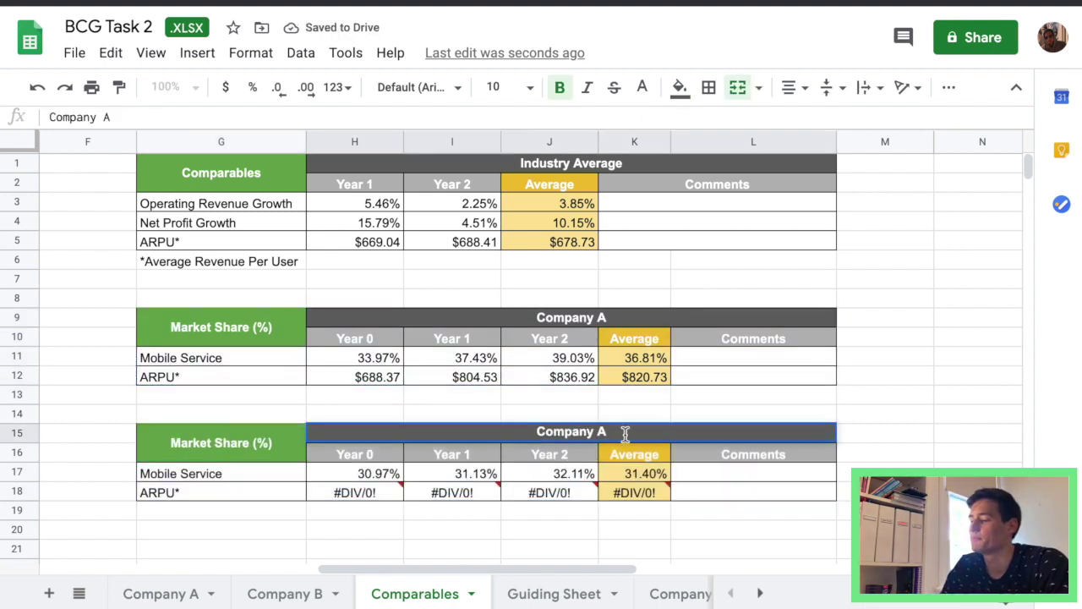
pyautogui.press('BackSpace')
pyautogui.write('B')
pyautogui.press('Return')
pyautogui.press('Down')
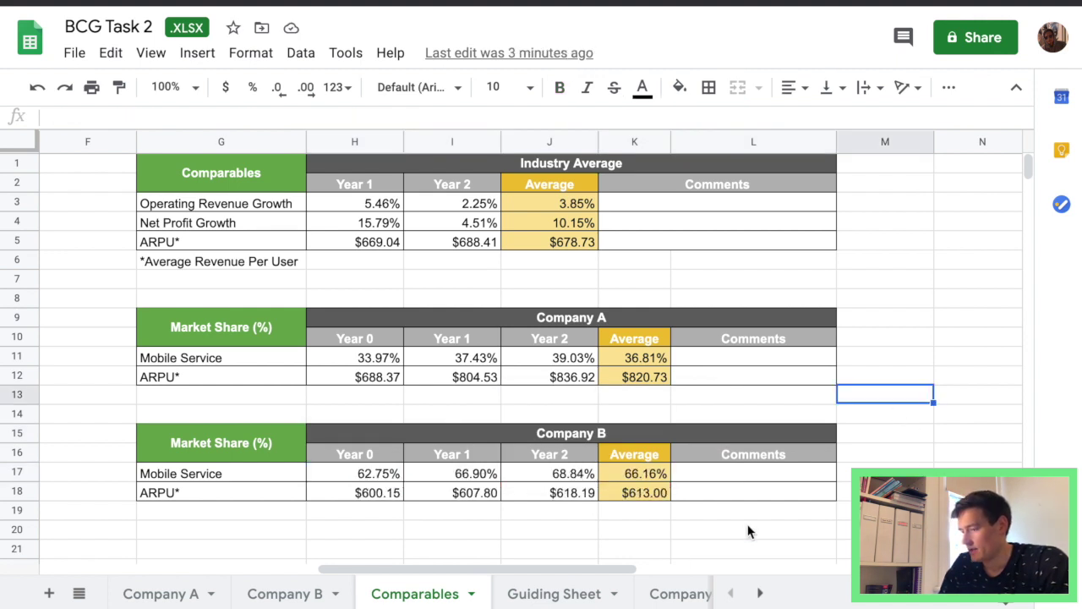
pyautogui.click(752, 505)
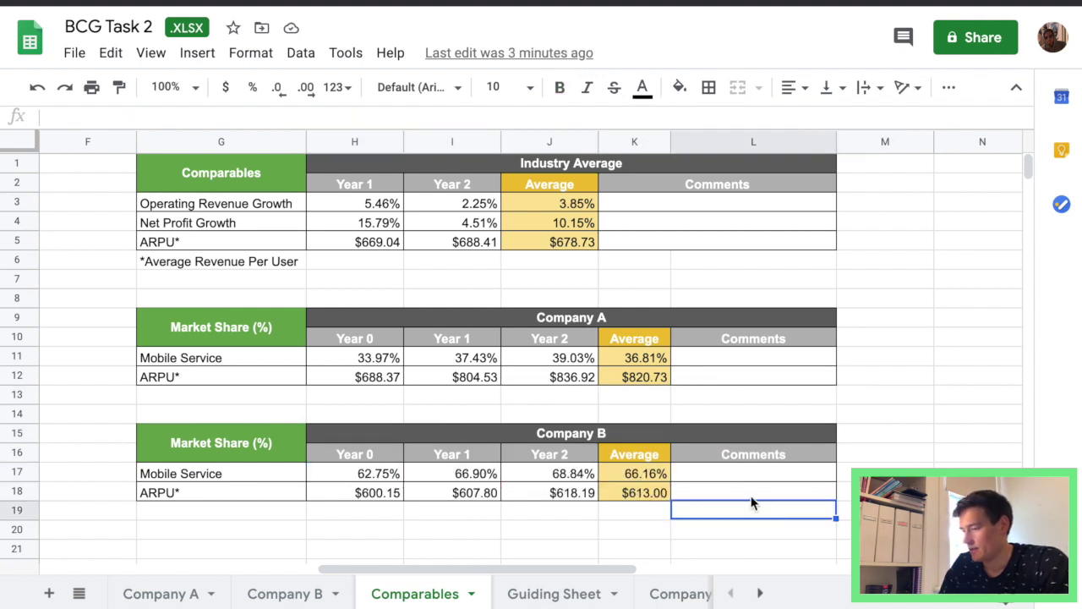
# Step: Add the wrapped Company A ARPU comment 'Higher growth in APRU than Company'
pyautogui.click(738, 379)
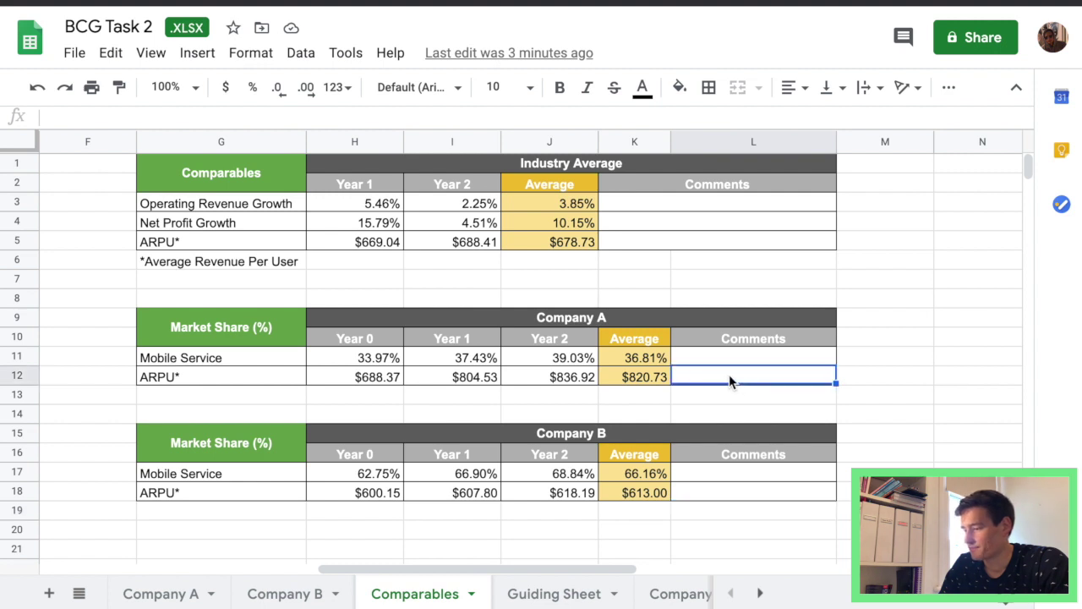
pyautogui.write('Higher growth in ')
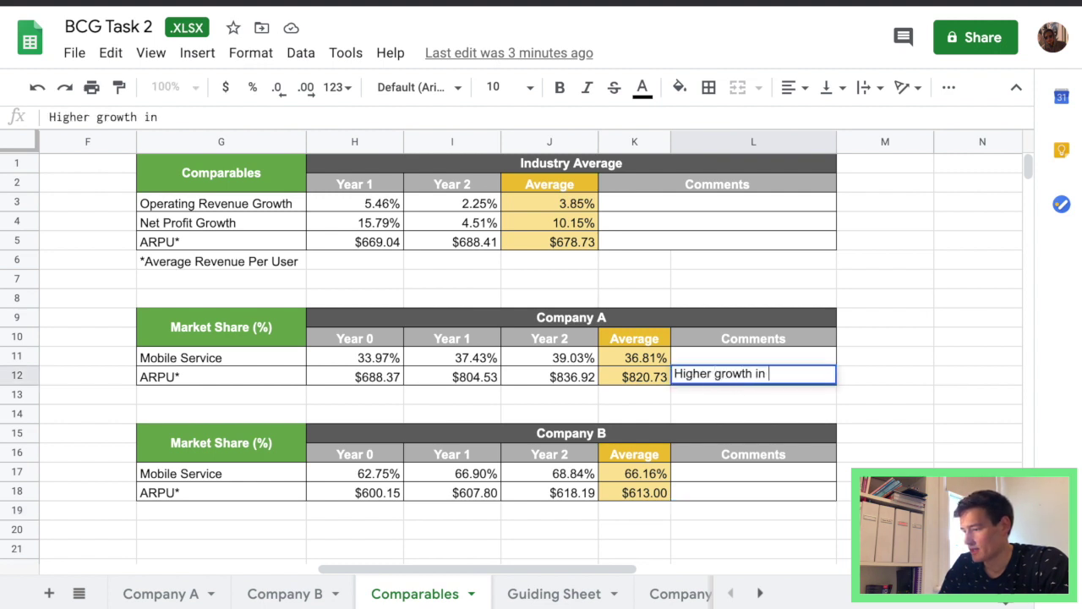
pyautogui.write('APRU than')
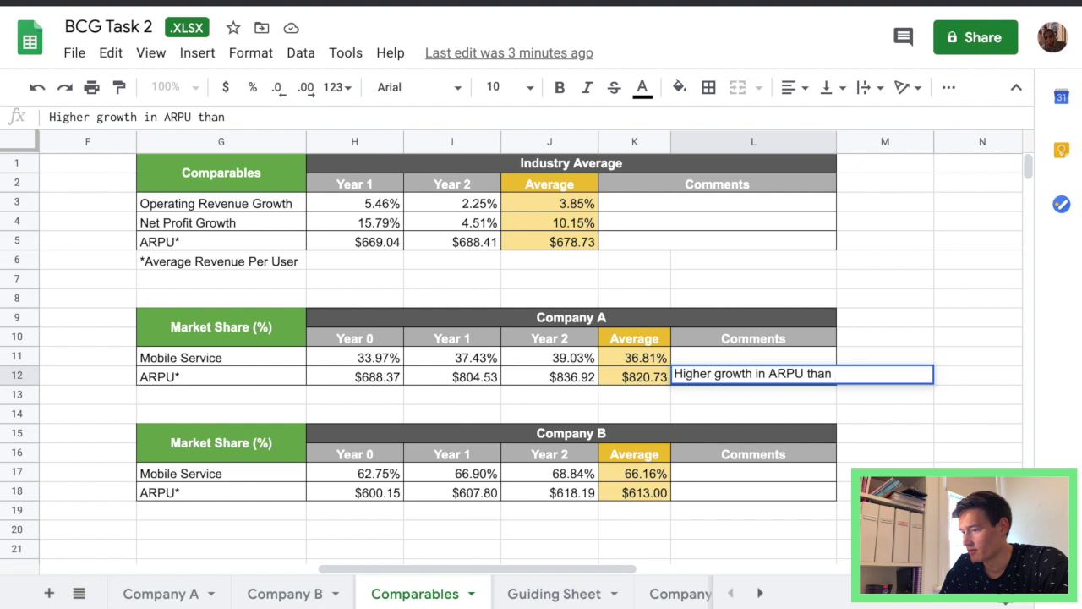
pyautogui.write(' Company')
pyautogui.press('Return')
pyautogui.click(821, 380)
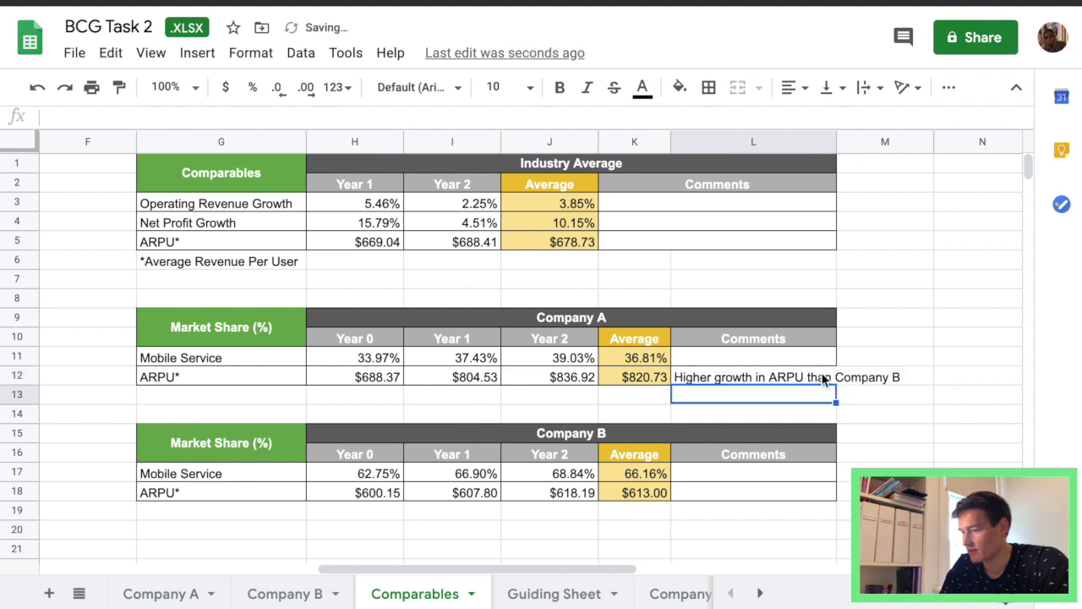
pyautogui.click(872, 87)
pyautogui.click(889, 113)
pyautogui.click(882, 385)
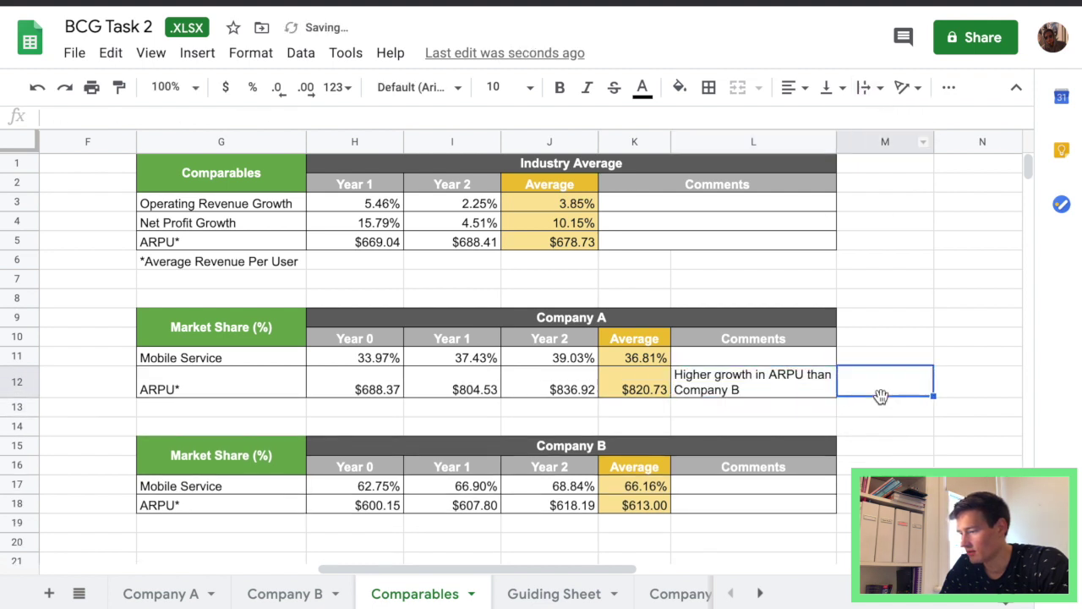
# Step: Add the wrapped Company B comment 'Decrease in market share, again due to no leasing option'
pyautogui.click(747, 485)
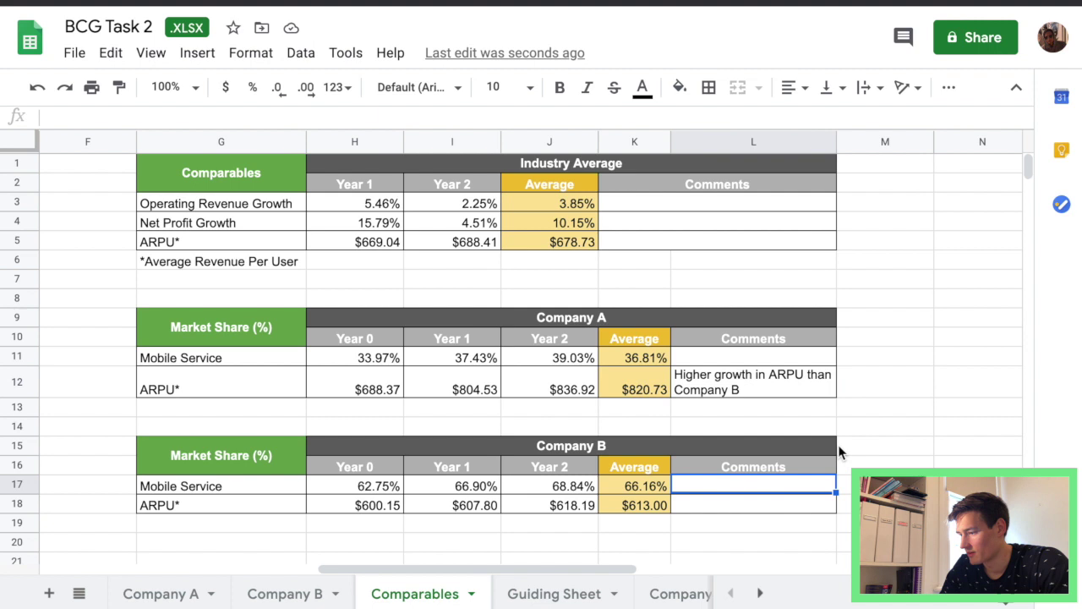
pyautogui.write('Decrease ')
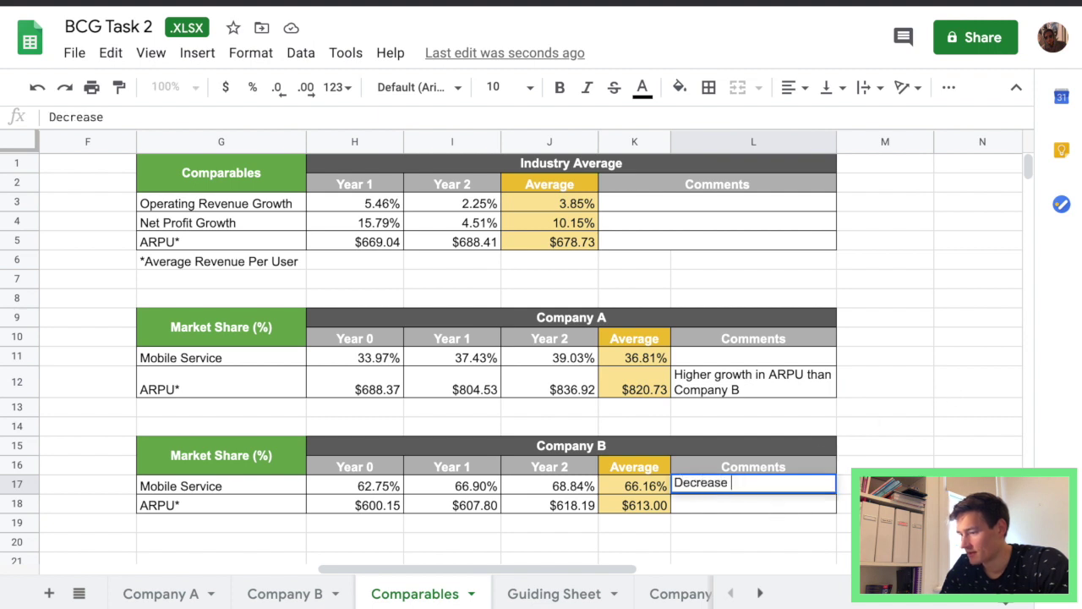
pyautogui.write('in market S')
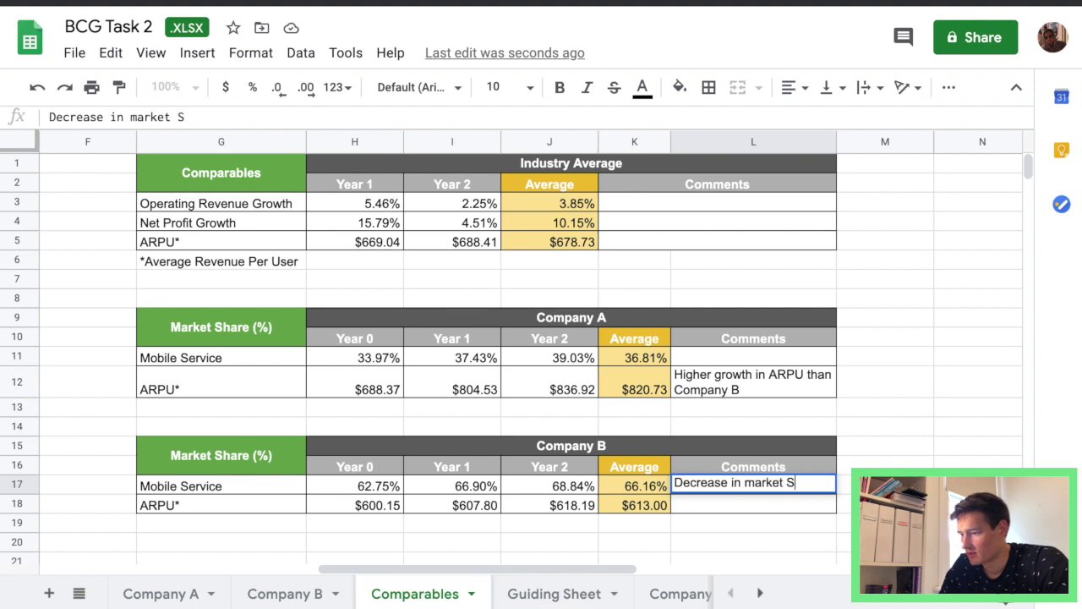
pyautogui.press('BackSpace')
pyautogui.write('share, aga')
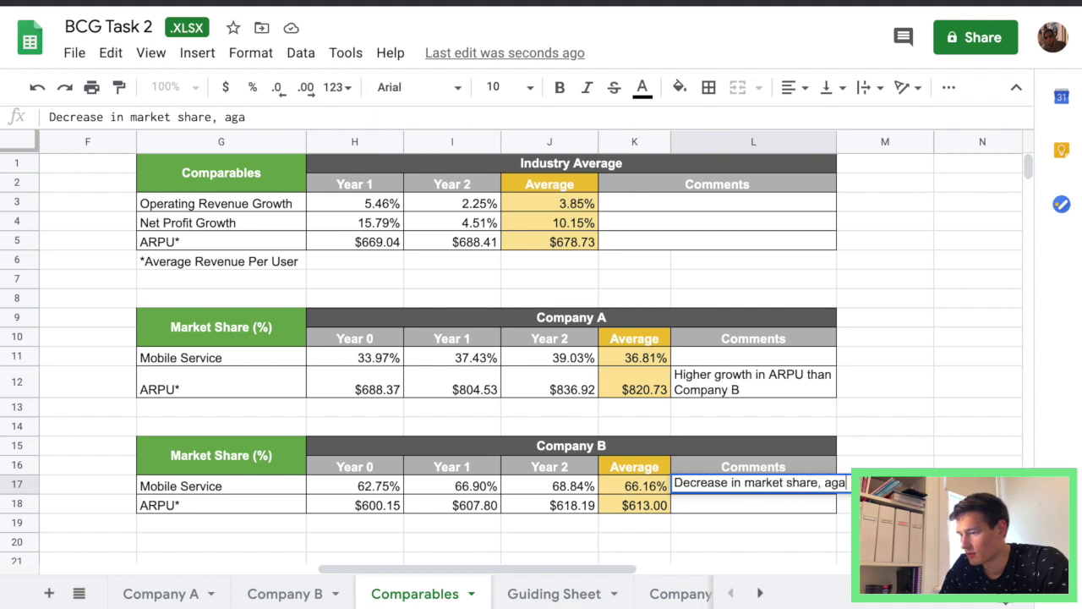
pyautogui.write('in due to no leasing op')
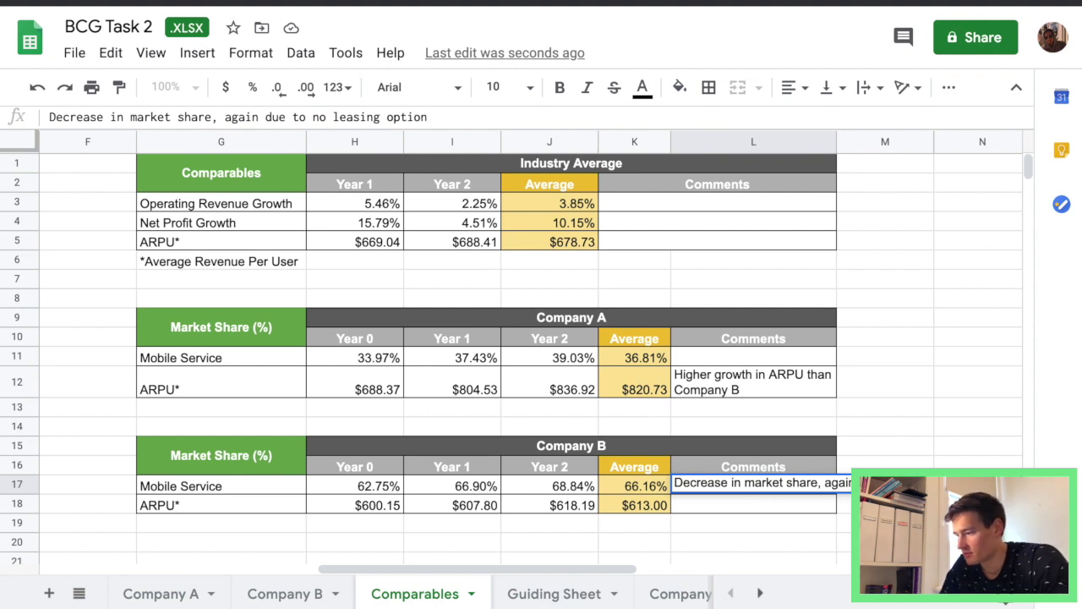
pyautogui.write('tion')
pyautogui.press('Return')
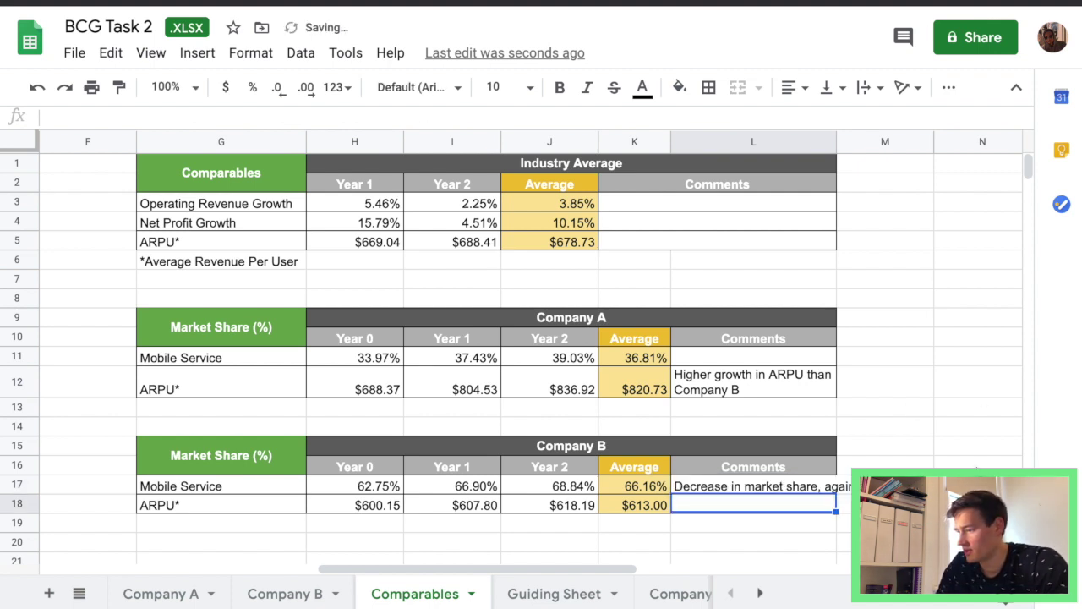
pyautogui.click(752, 487)
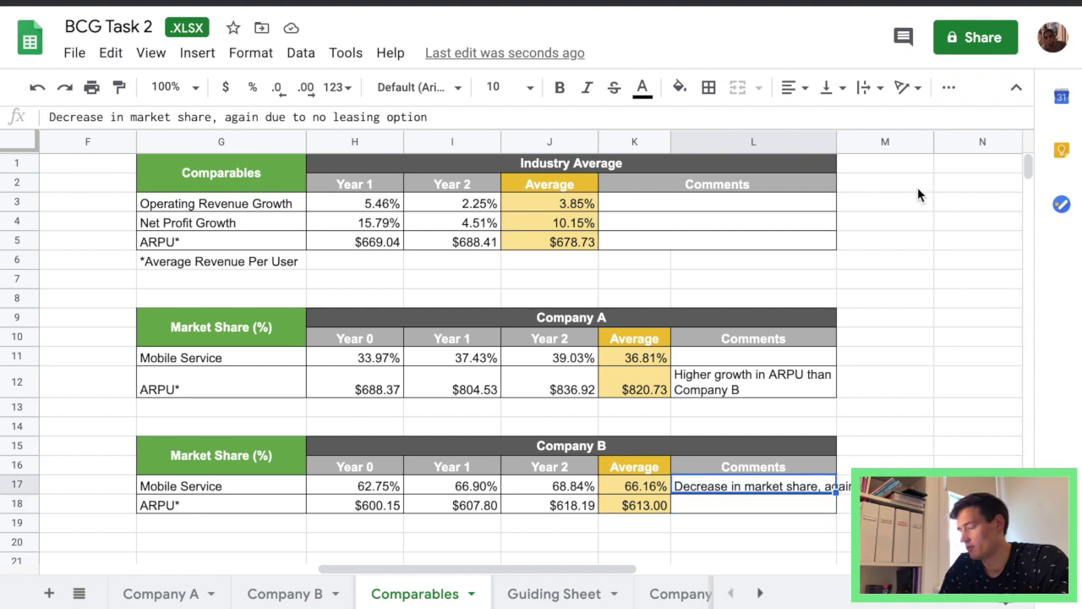
pyautogui.click(871, 87)
pyautogui.click(904, 115)
# Step: Add 'Lower growth of ARPU than Company A' for Company B's ARPU and paint the wrap formatting onto it
pyautogui.click(764, 532)
pyautogui.write('Lower ')
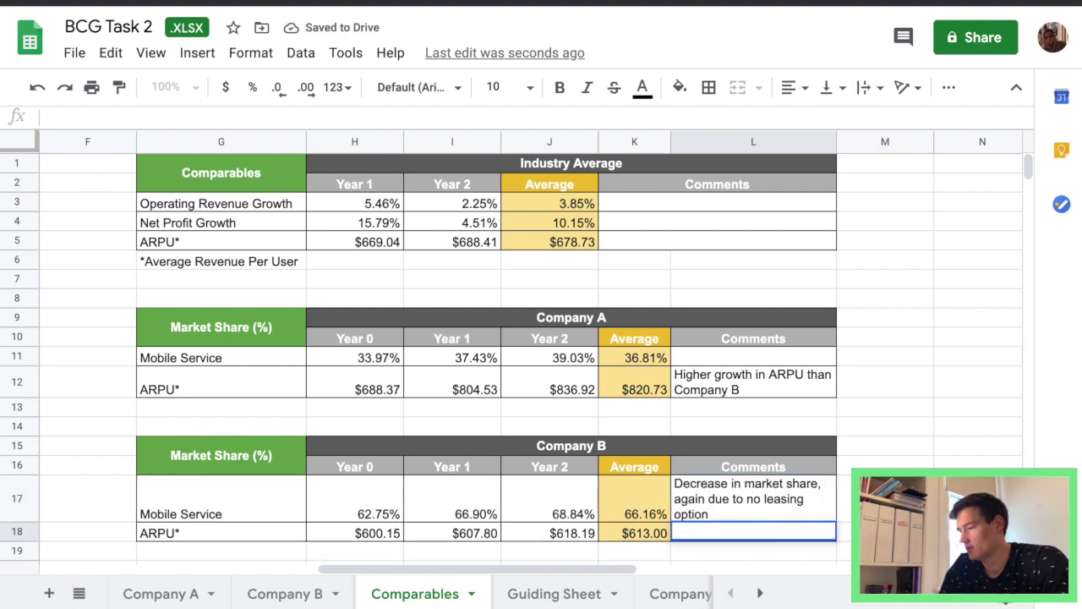
pyautogui.write('growth of')
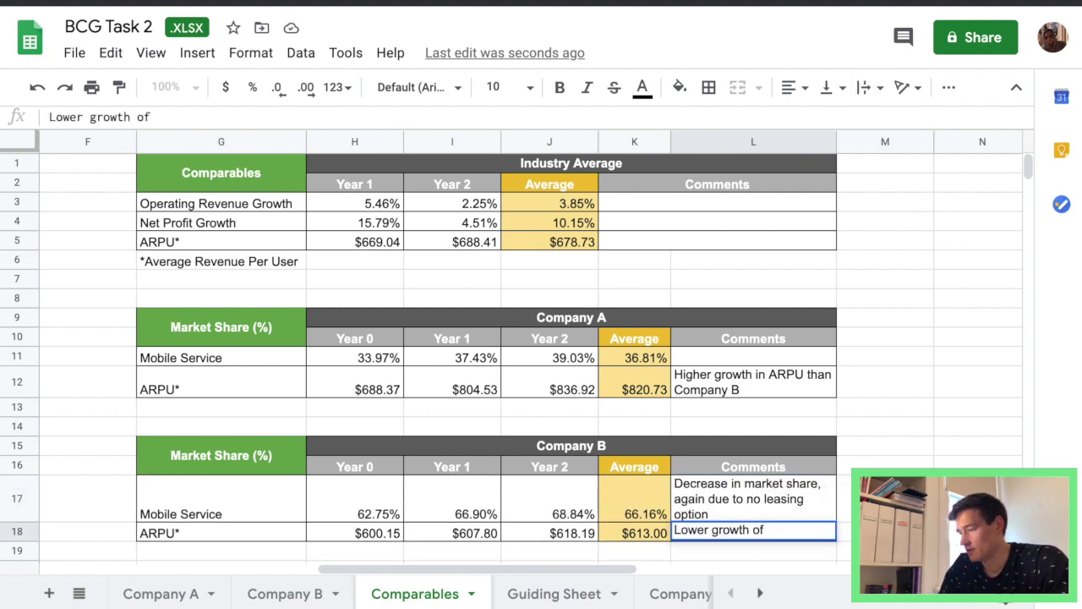
pyautogui.write(' ARPU than Com')
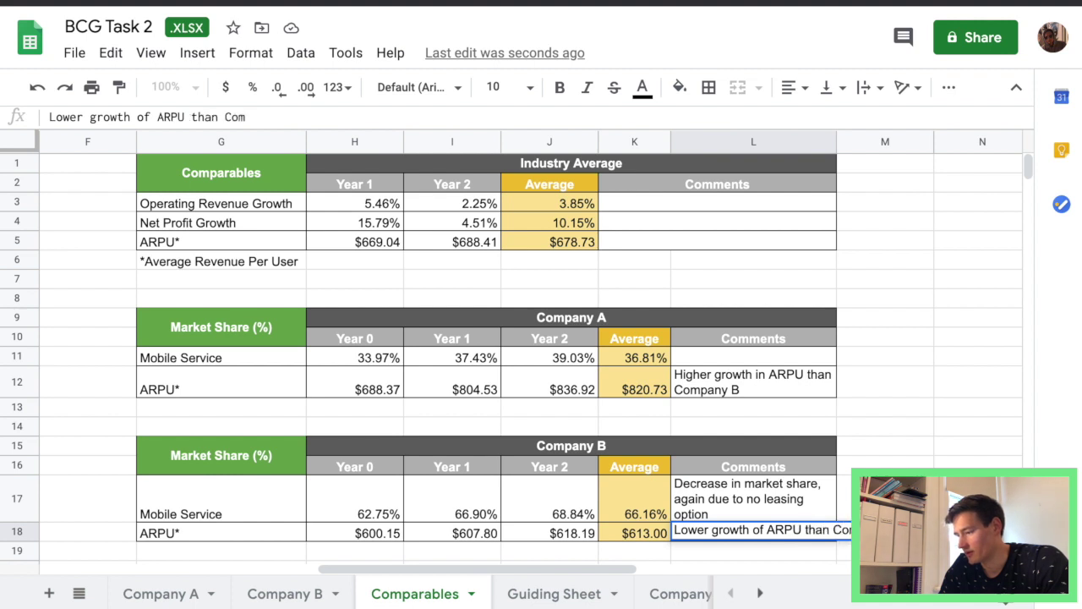
pyautogui.write('pany A')
pyautogui.click(837, 505)
pyautogui.click(120, 87)
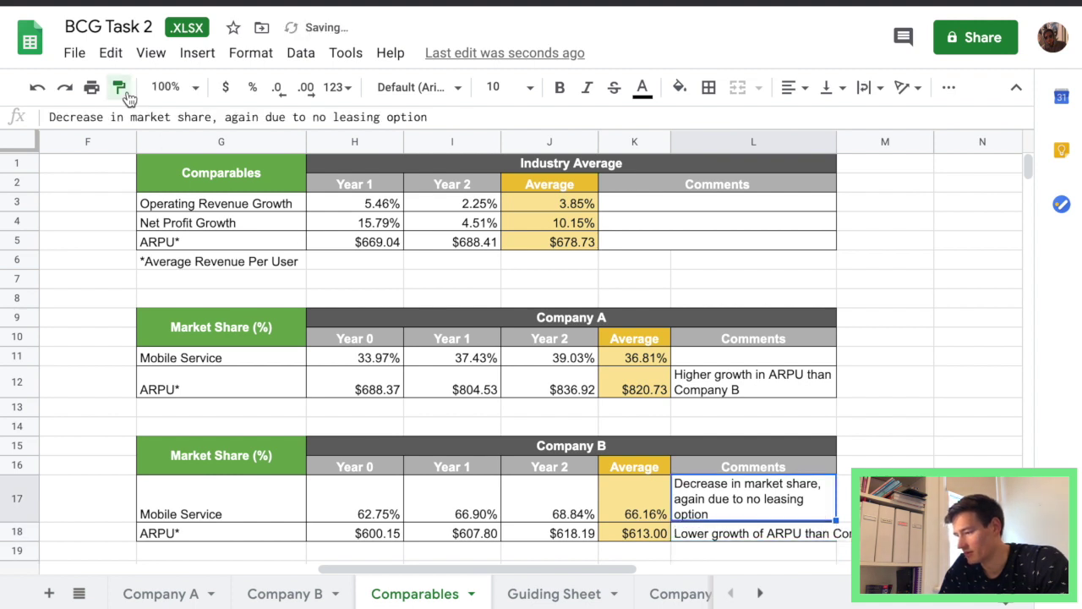
pyautogui.click(814, 534)
pyautogui.click(854, 540)
pyautogui.scroll(-2, 918, 425)
pyautogui.scroll(1, 918, 426)
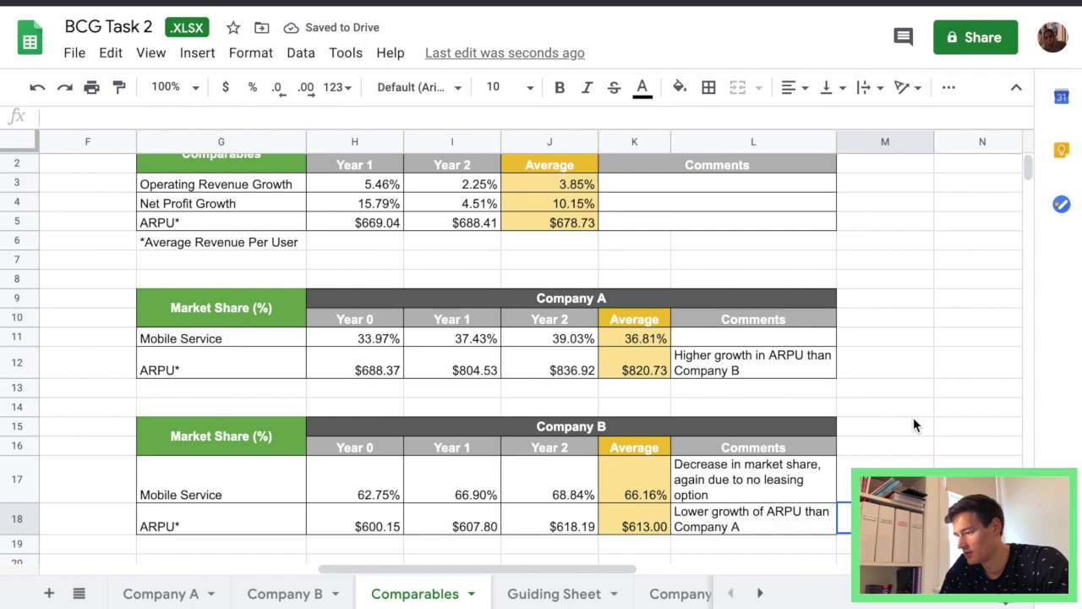